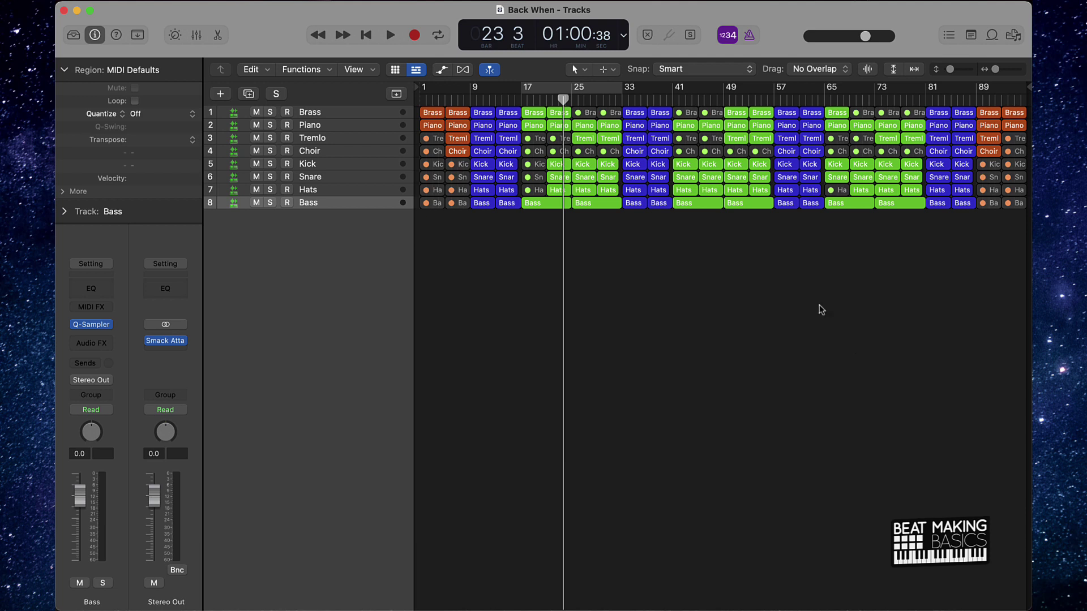
Play the arrangement from bar 1 to about bar 21 to listen to the current mix
key("Return")
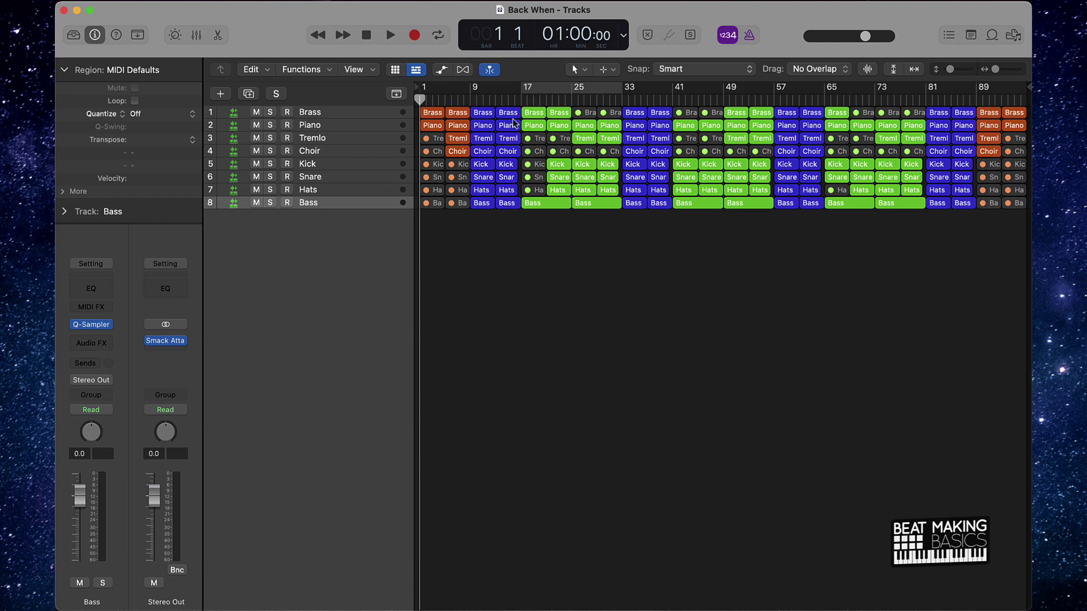
key("space")
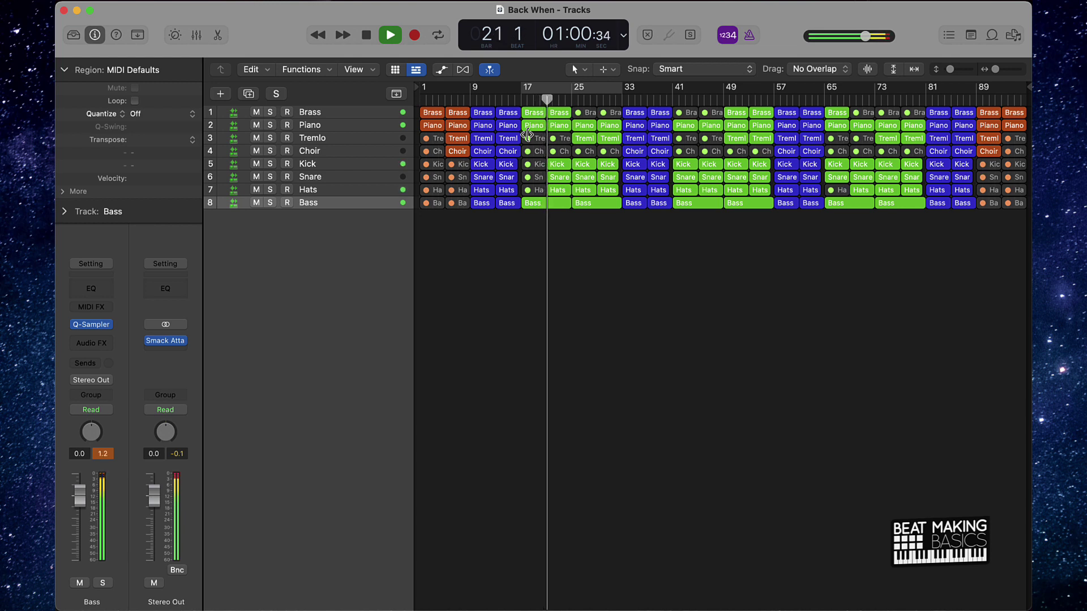
key("space")
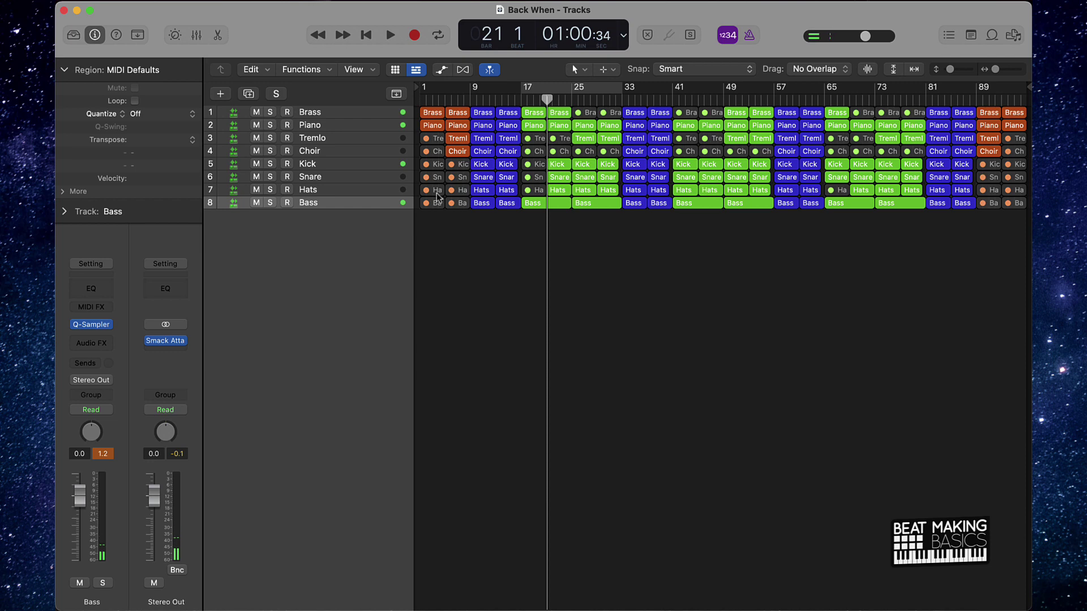
Show the mixer and save a copy of the project as Back When3
left_click(196, 35)
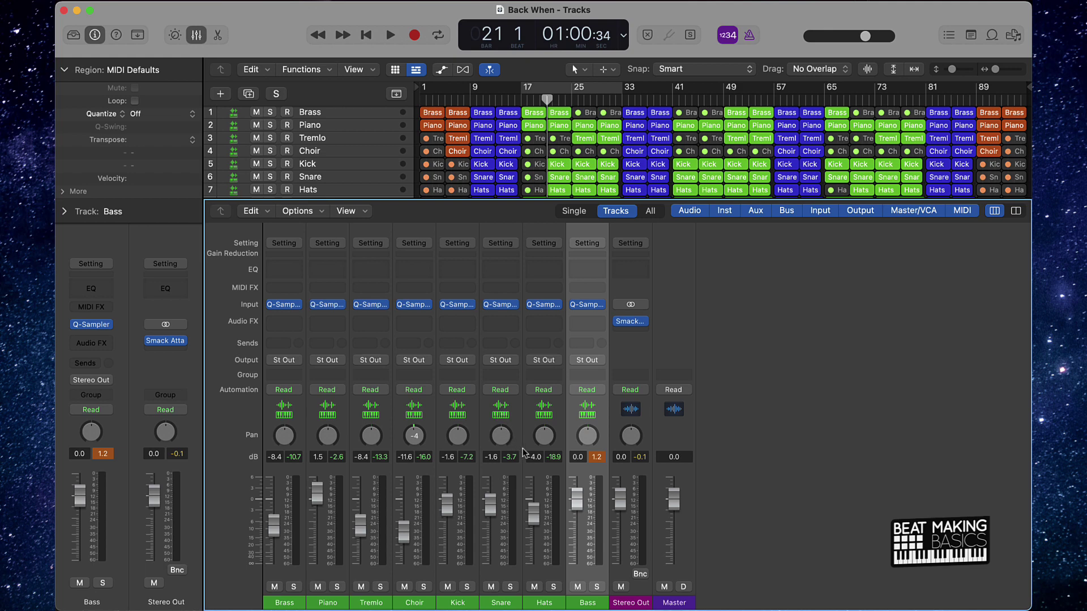
key("super+shift+s")
key("Right")
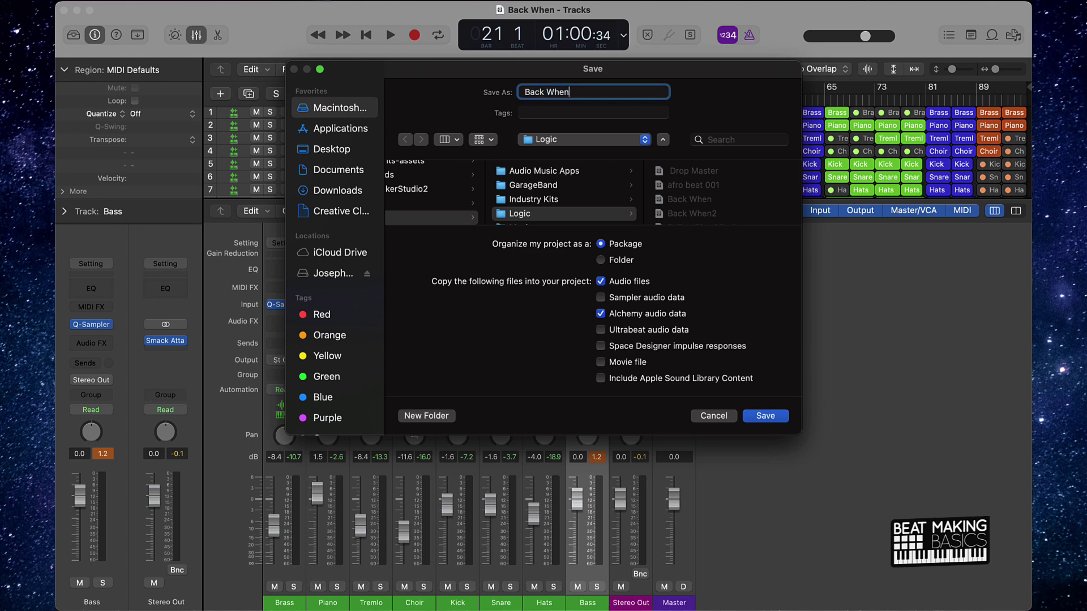
key("Return")
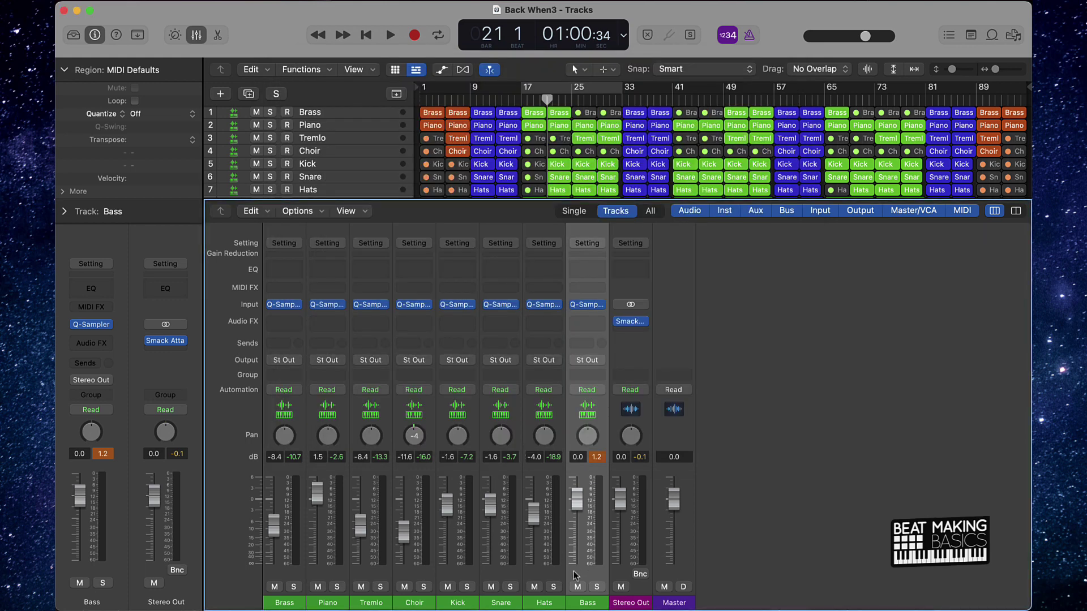
Reset the volume faders of all eight tracks to 0.0 dB together and clear the peak level readings
key("super+a")
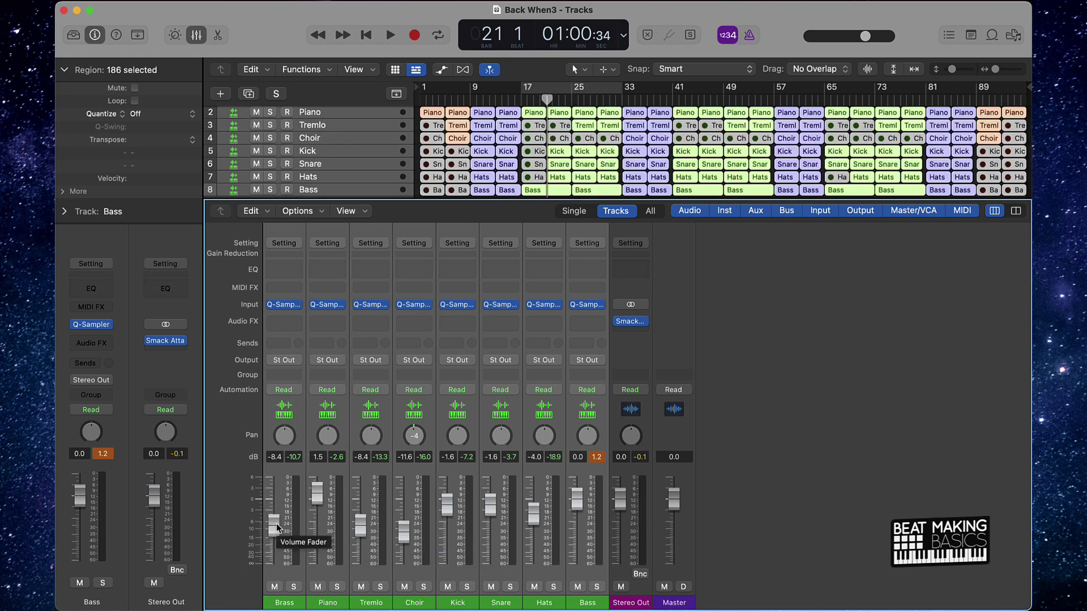
left_click(277, 528, "alt")
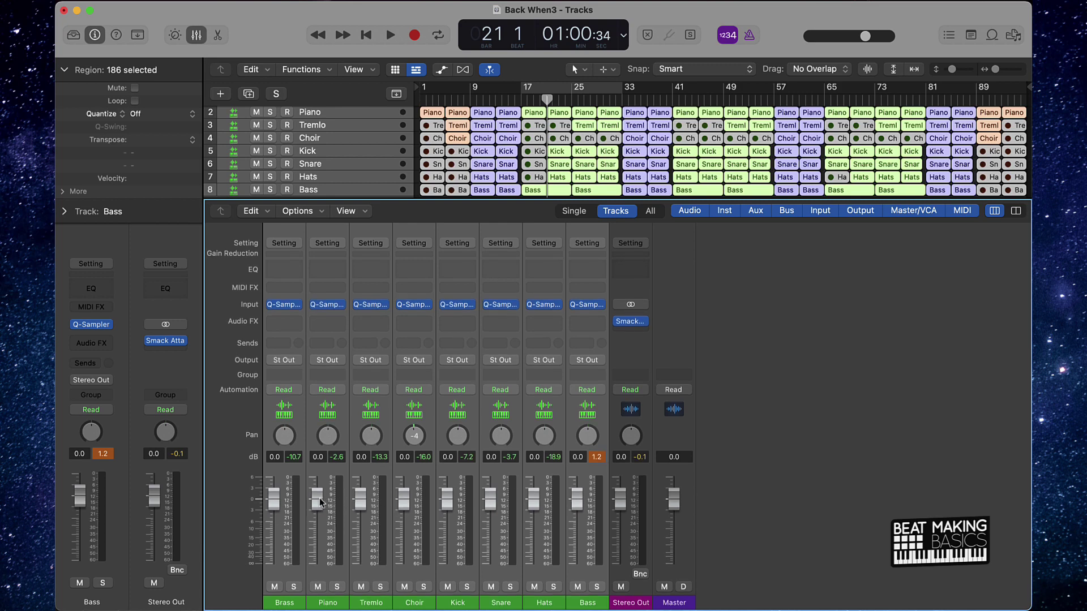
left_click_drag(318, 498, 318, 563)
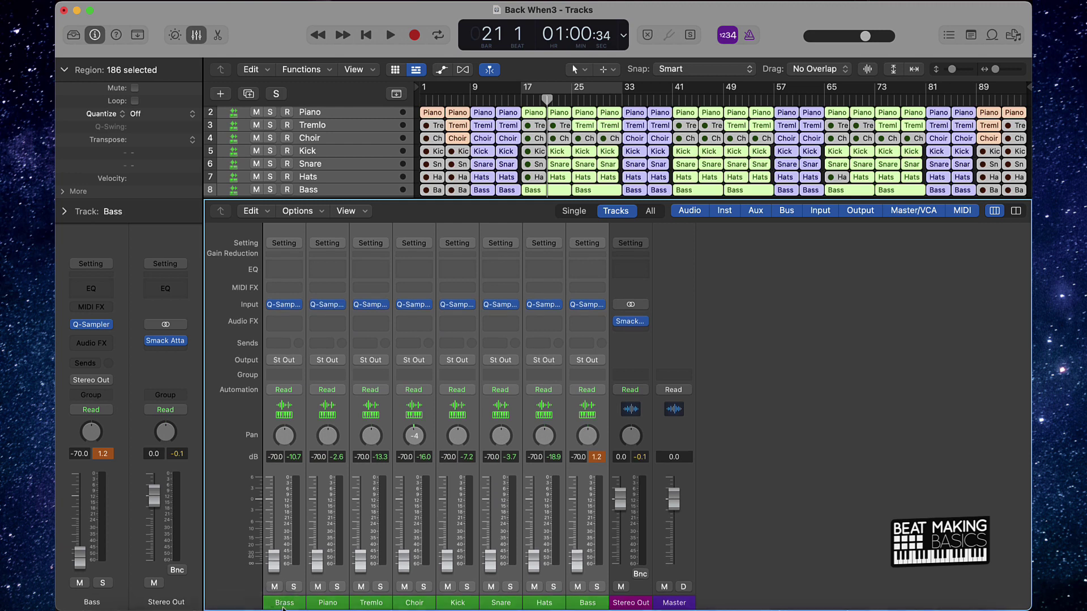
left_click(402, 566, "alt")
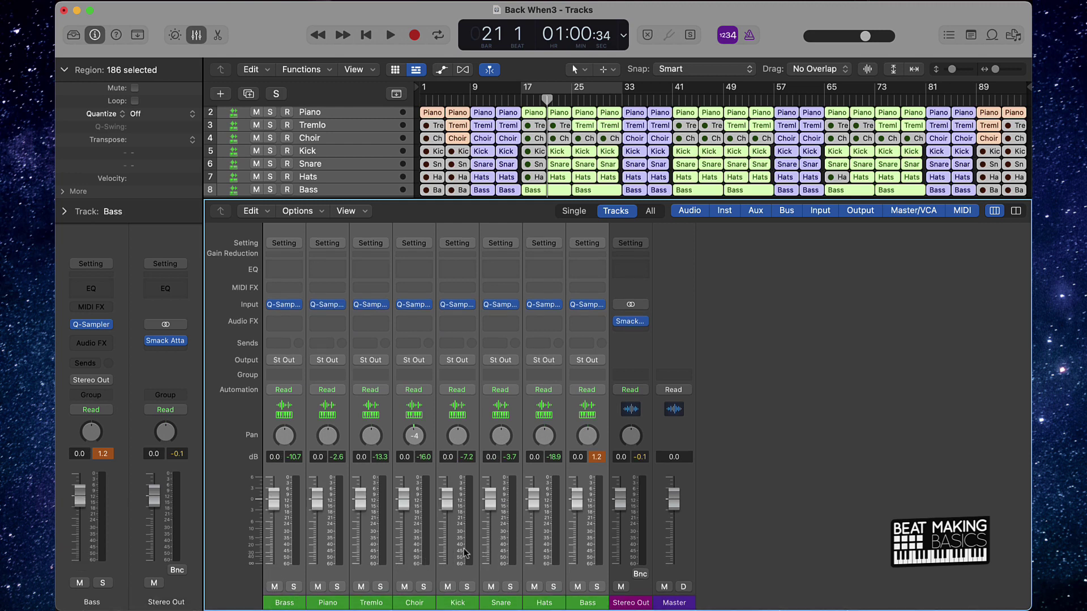
left_click(593, 459)
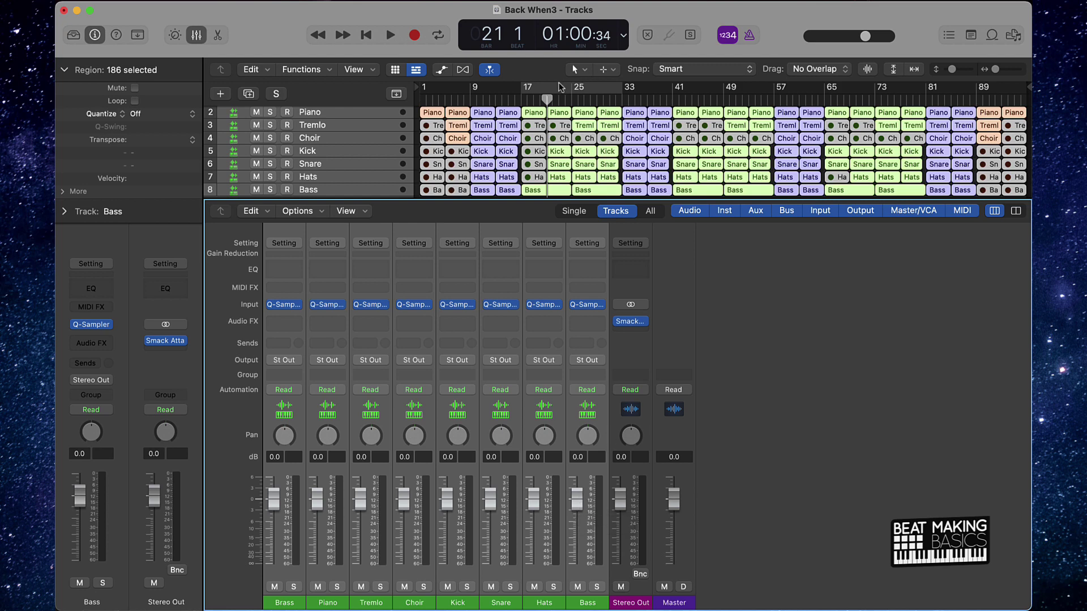
Set the cycle range from bar 9 to bar 17 and solo the Brass track
left_click_drag(560, 87, 521, 93)
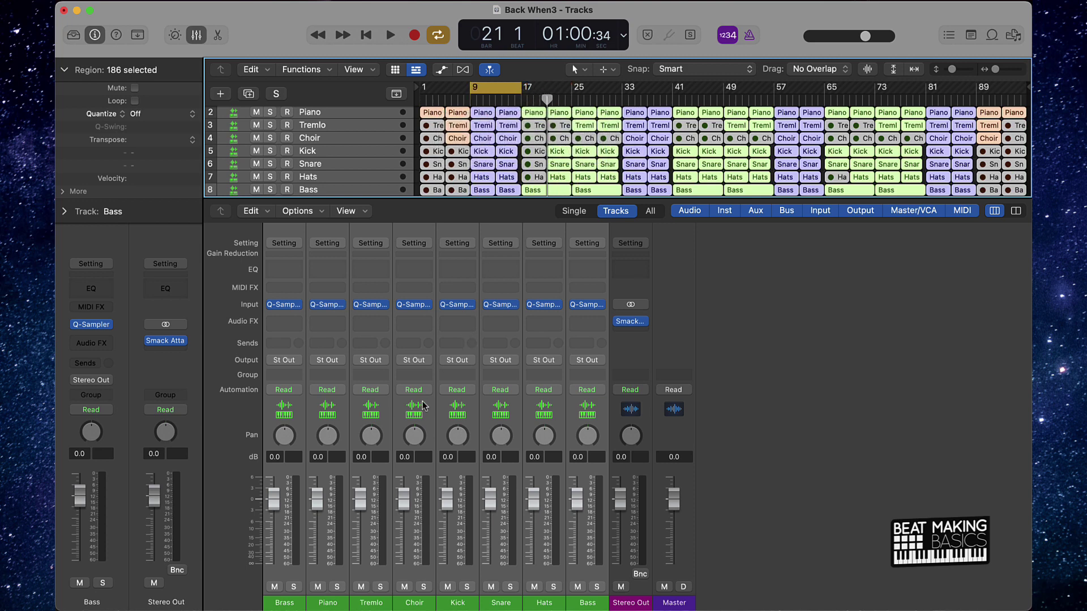
left_click(332, 578)
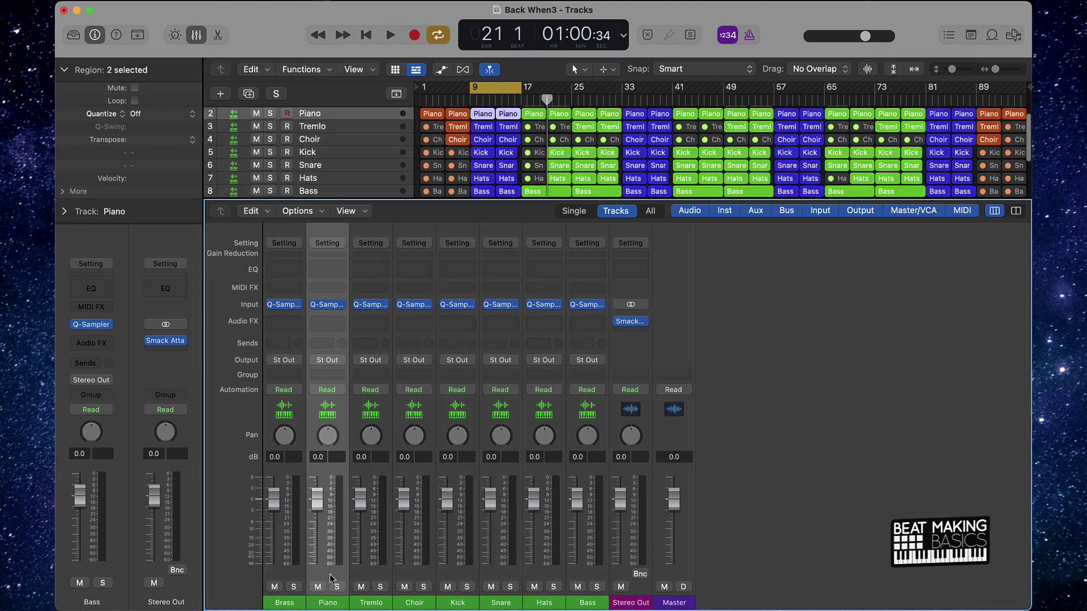
left_click(293, 579)
left_click(294, 586)
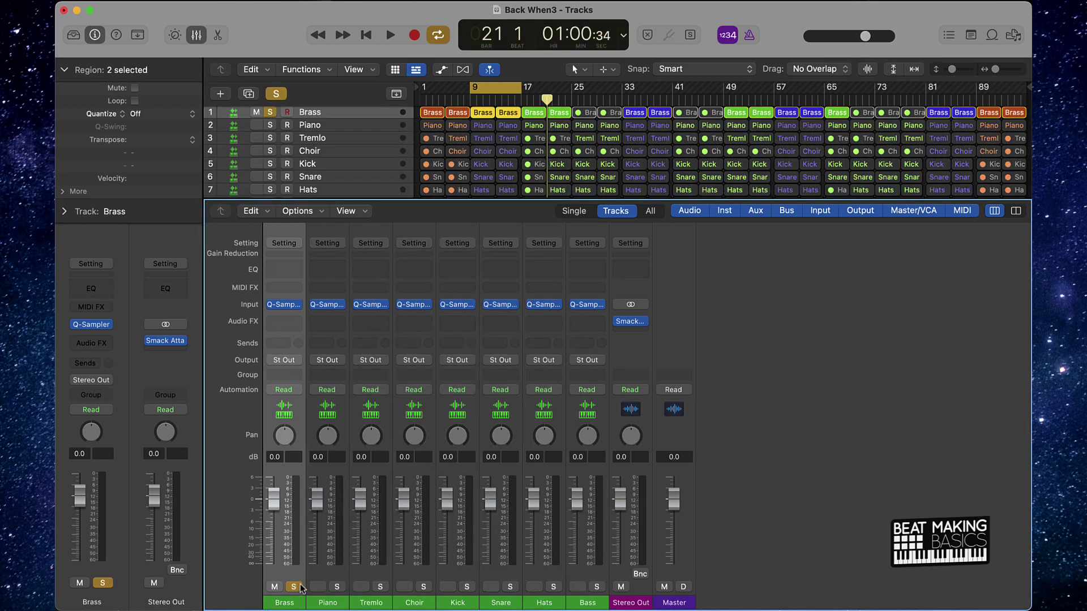
Insert a stereo Gain plug-in on the Brass track and lower its gain to -6.0 dB during playback
left_click(284, 323)
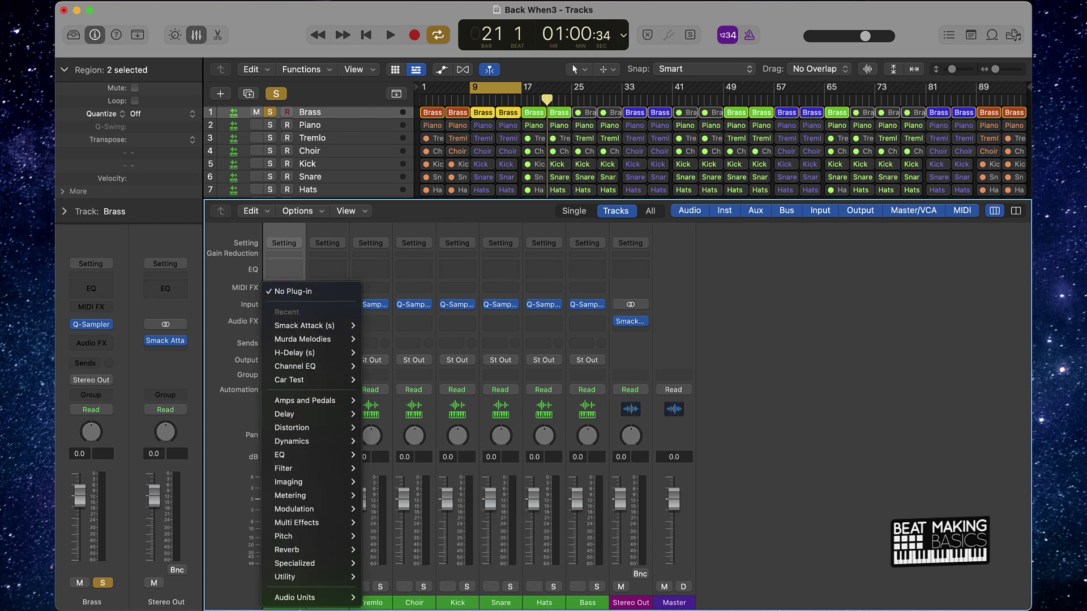
mouse_move(312, 582)
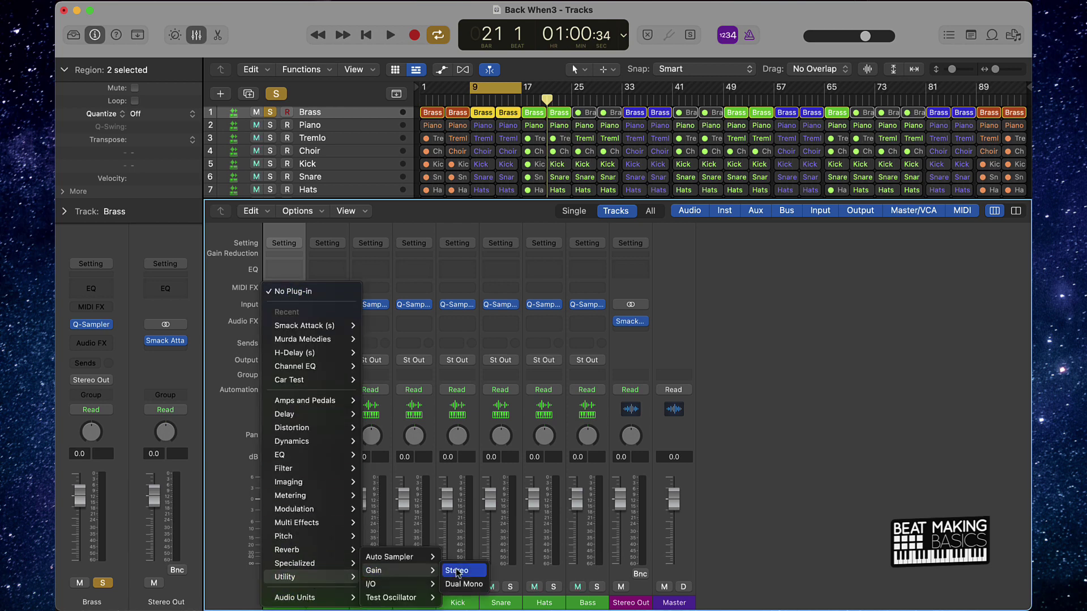
left_click(455, 572)
key("space")
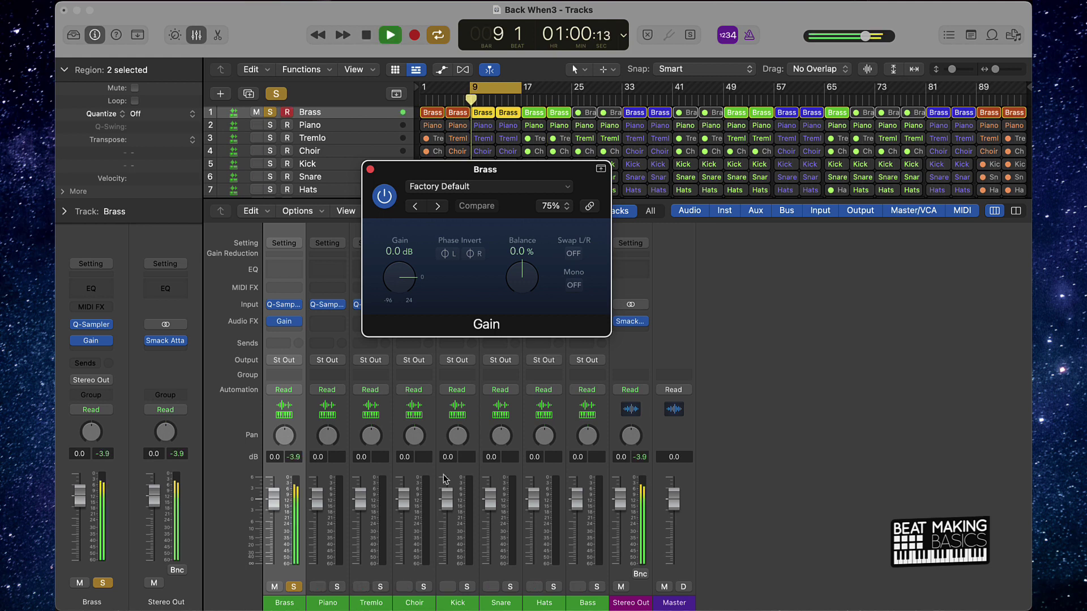
left_click_drag(400, 260, 405, 284)
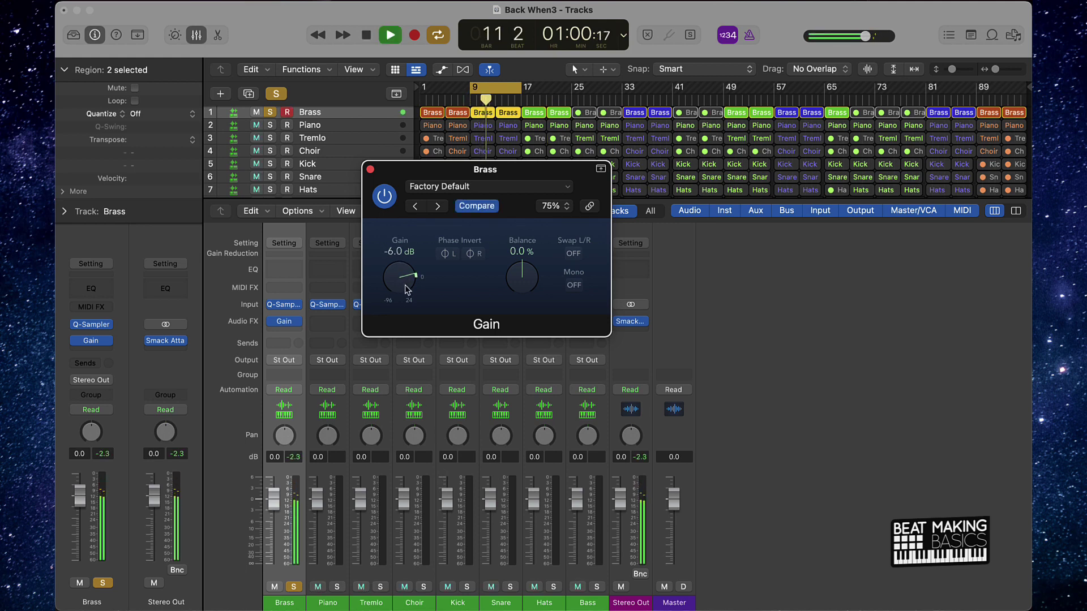
key("space")
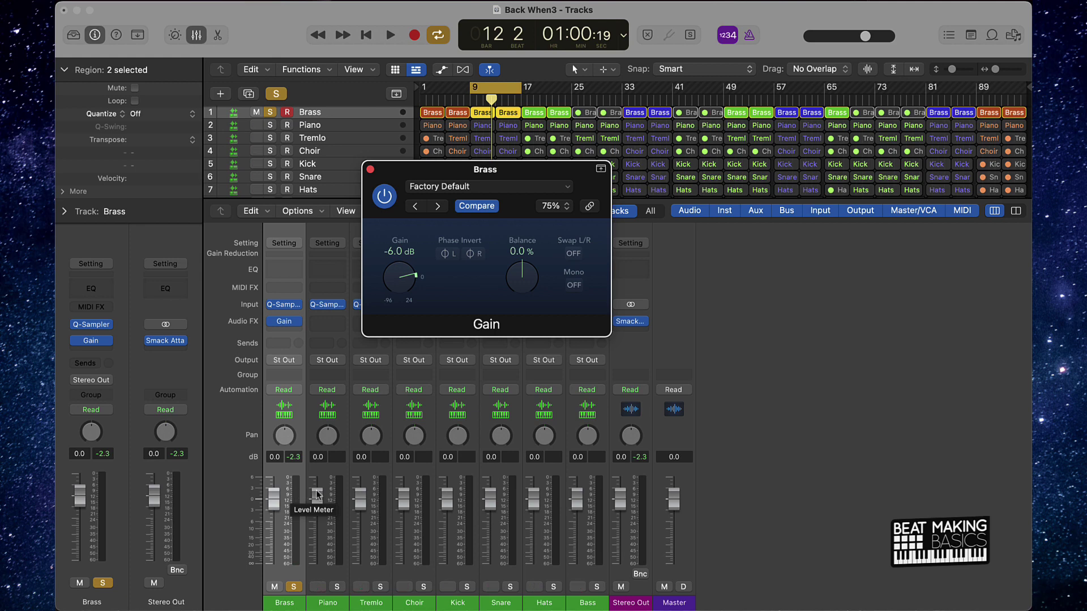
Solo Piano in place of Brass and insert a stereo Gain plug-in on it at -3.3 dB during playback
left_click(337, 586)
left_click(293, 586)
key("space")
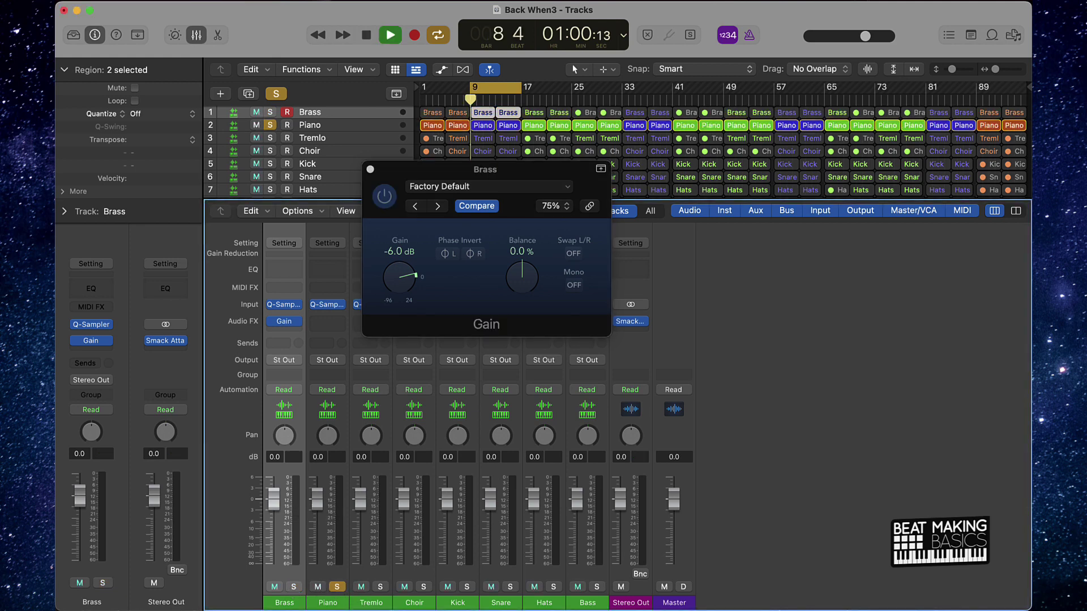
left_click(370, 169)
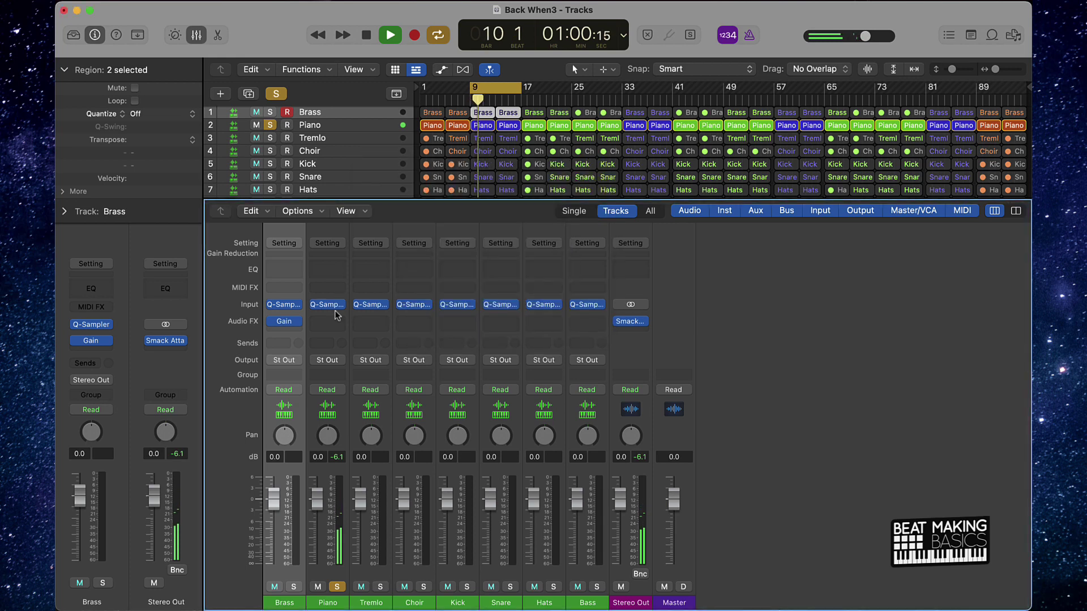
left_click(327, 321)
mouse_move(359, 357)
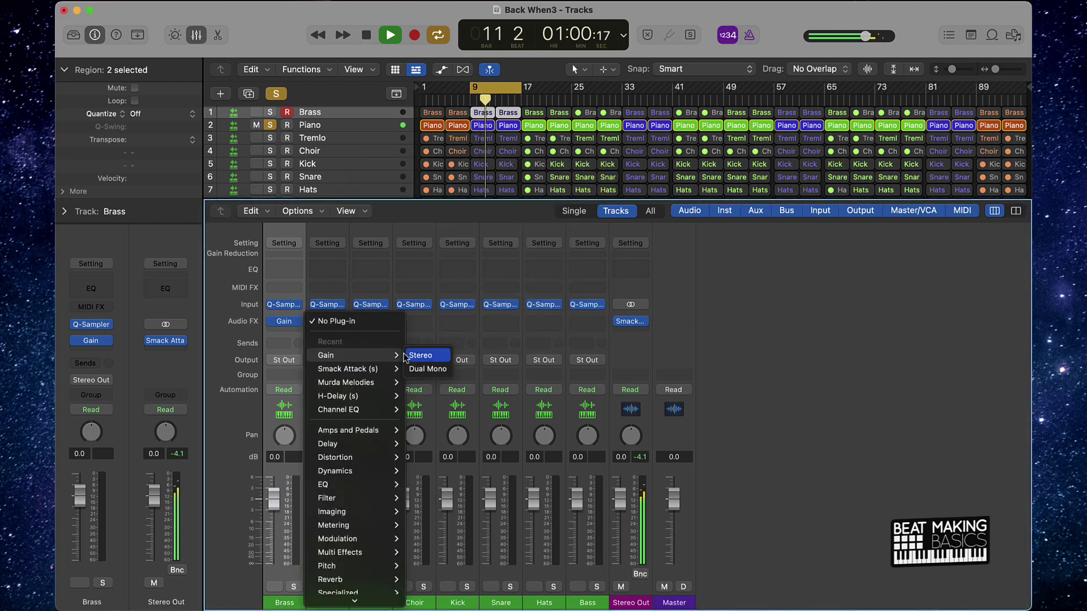
left_click(421, 355)
left_click_drag(405, 277, 406, 286)
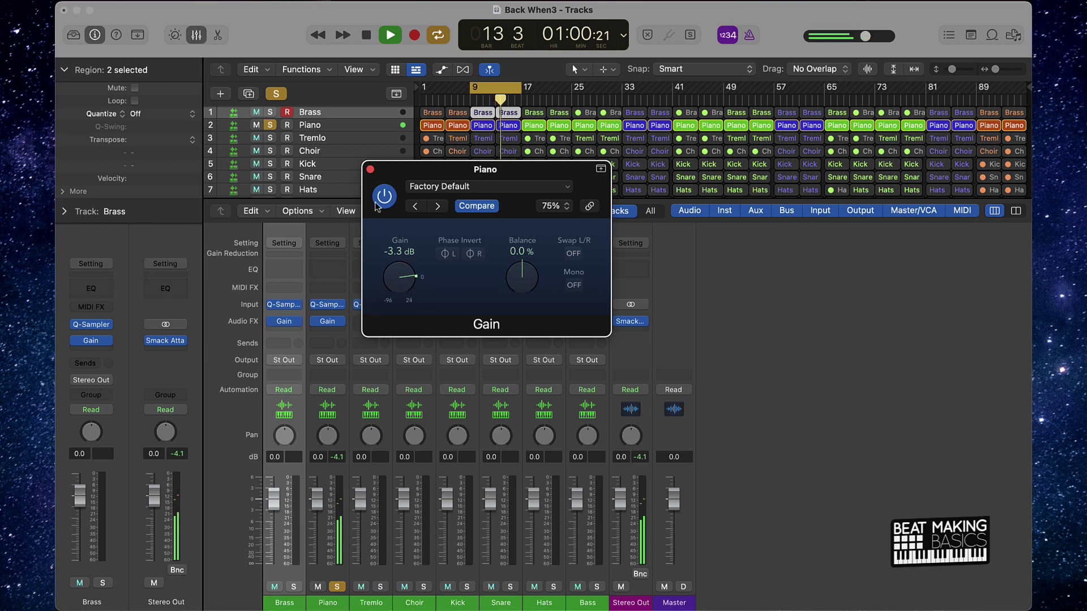
left_click(370, 169)
Solo Tremlo in place of Piano and insert a stereo Gain plug-in on it set to -2.9 dB
left_click(380, 586)
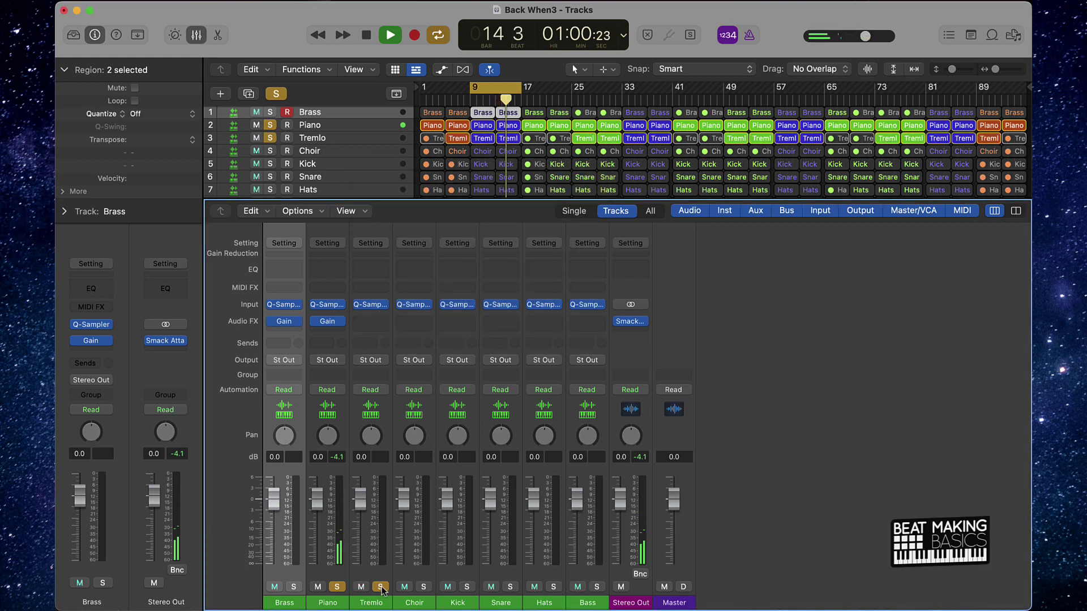
left_click(336, 586)
left_click(378, 322)
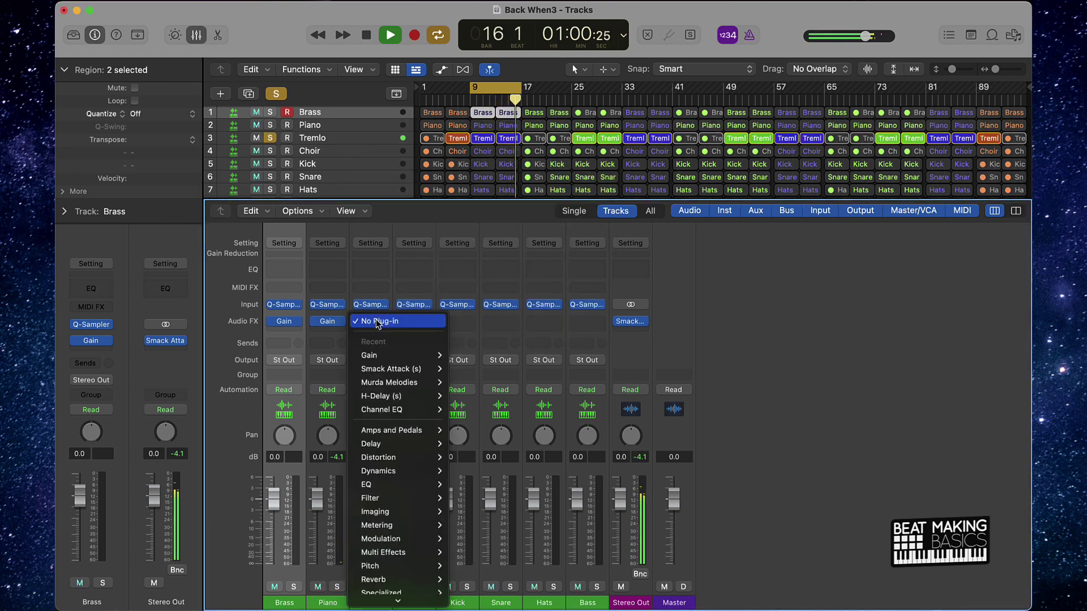
mouse_move(418, 355)
left_click(453, 355)
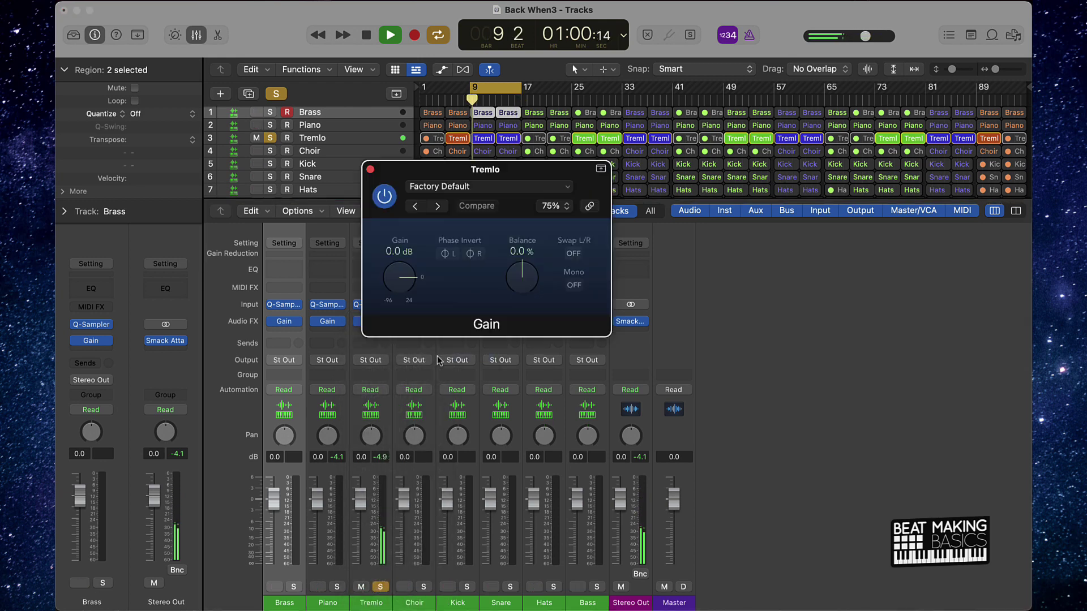
left_click_drag(406, 277, 407, 282)
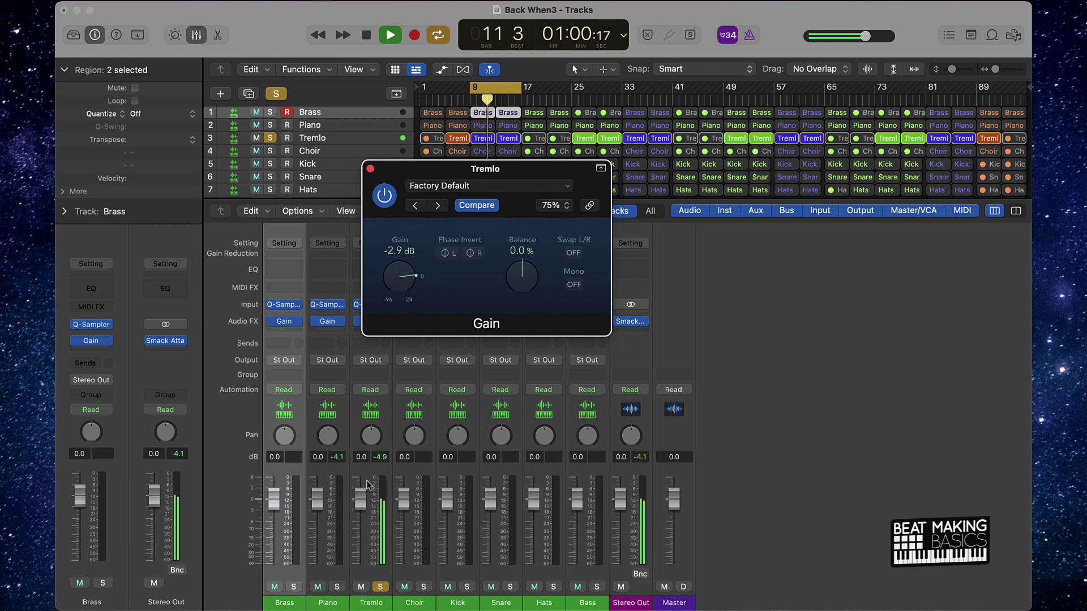
key("super+w")
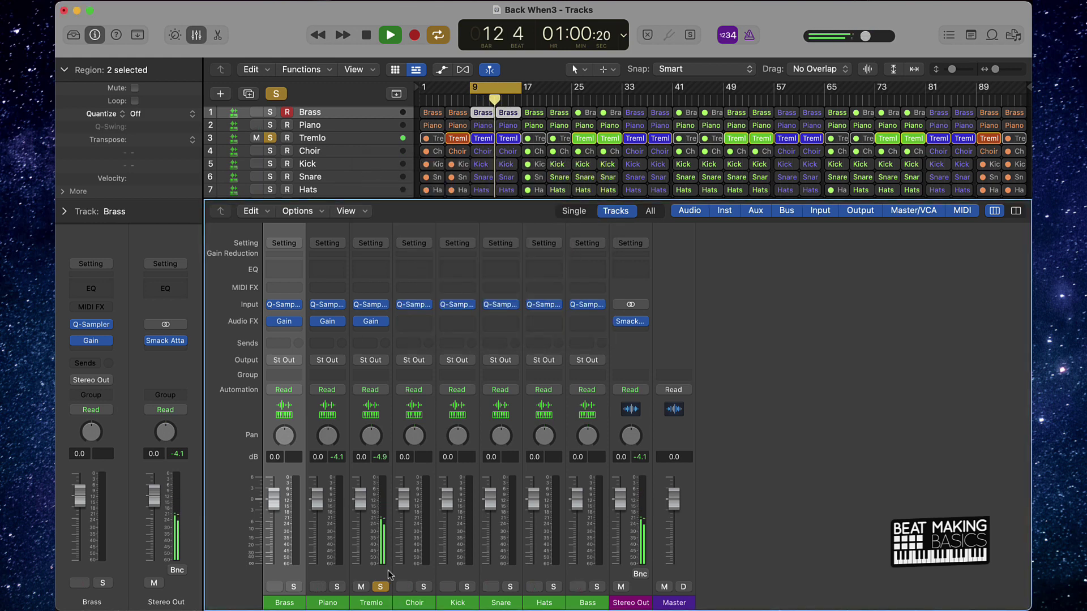
Solo Choir in place of Tremlo and insert a stereo Gain plug-in on it set to -1.7 dB
left_click(380, 587)
left_click(423, 587)
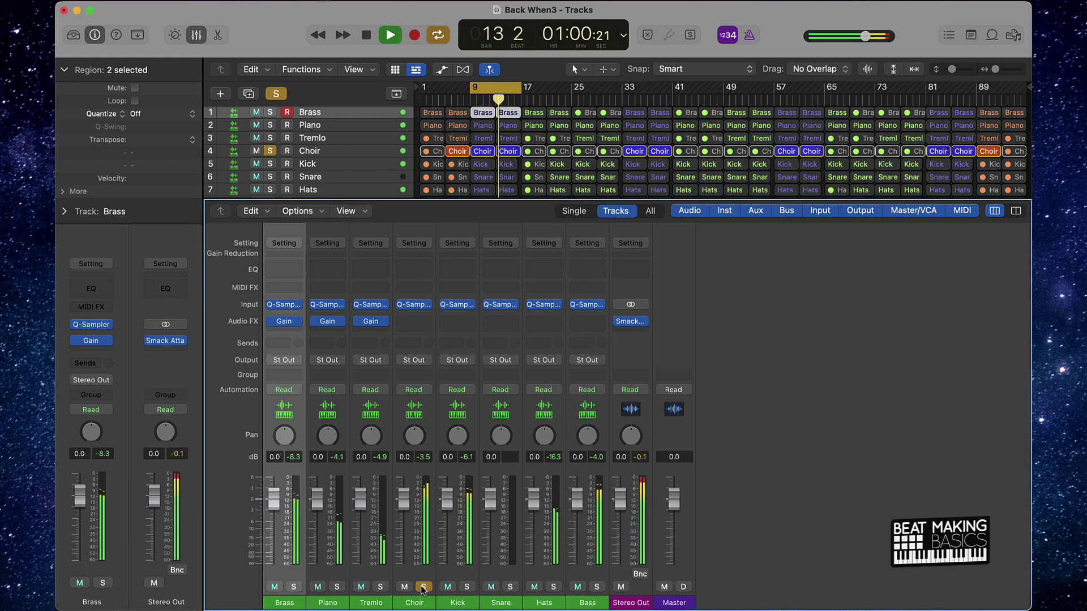
left_click(410, 322)
mouse_move(442, 355)
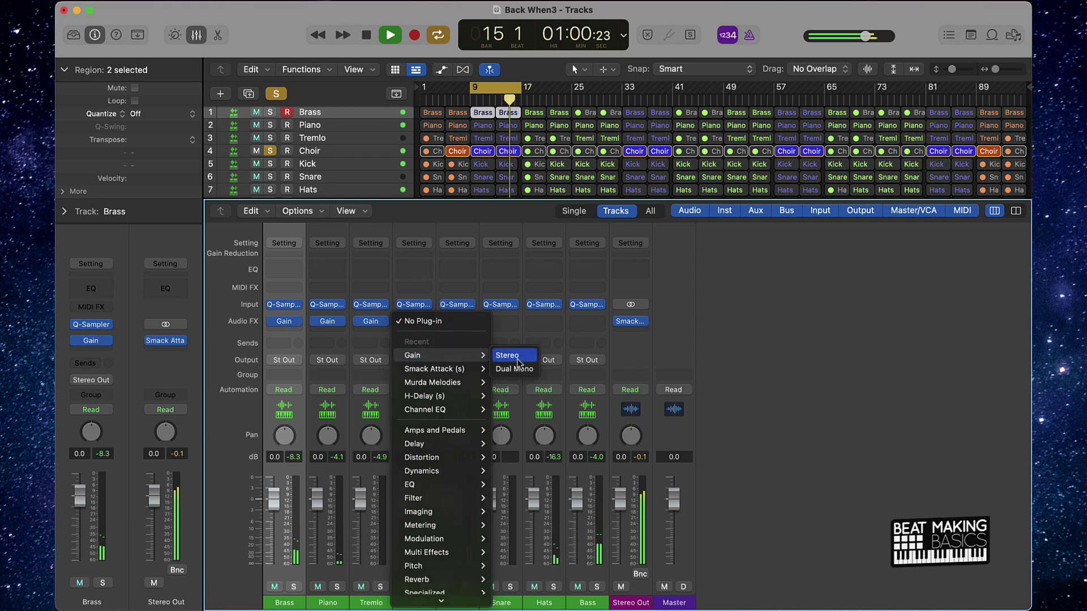
left_click(518, 361)
left_click_drag(399, 277, 399, 284)
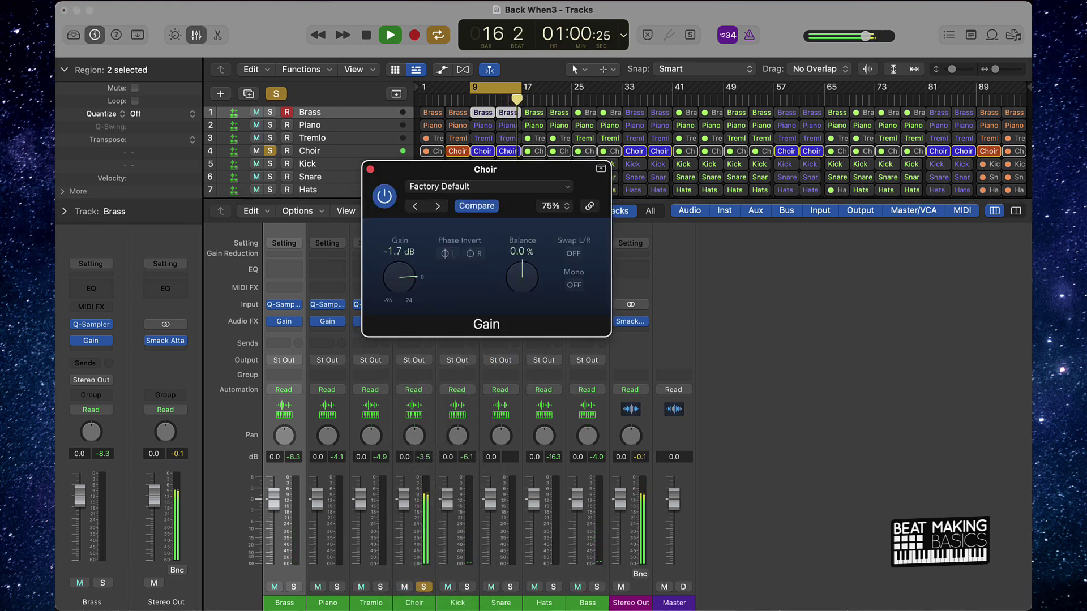
left_click(371, 169)
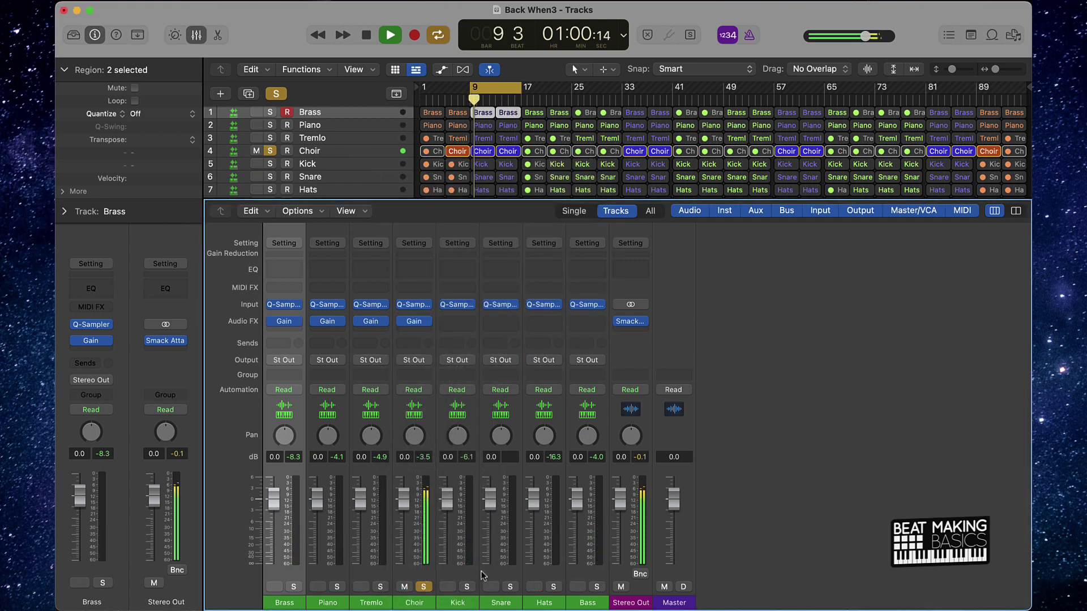
Reopen the Choir track's Gain plug-in and lower its gain to -3.2 dB
left_click(414, 321)
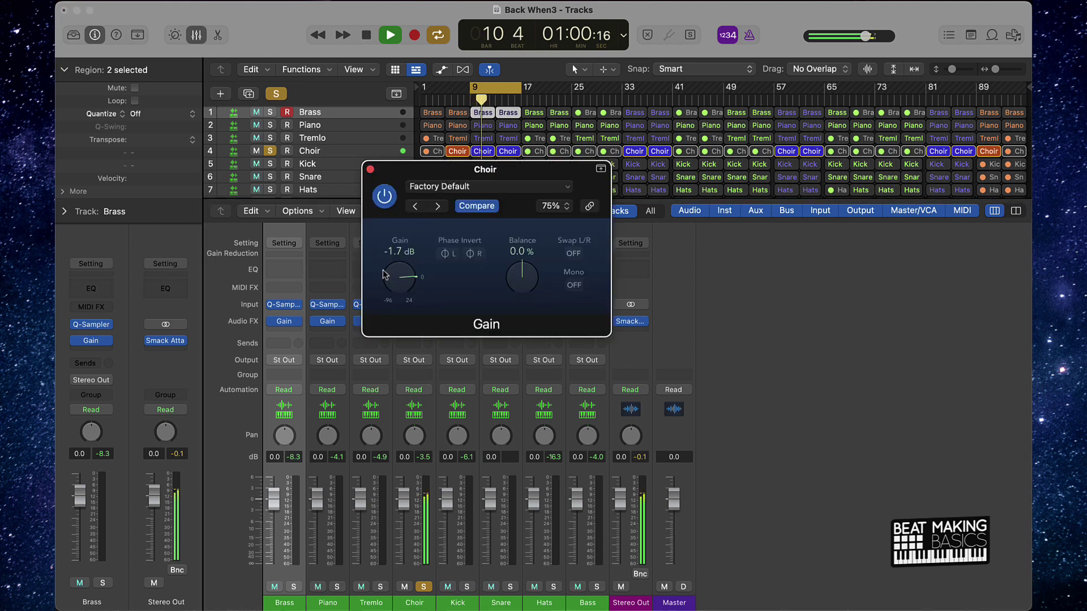
left_click_drag(383, 274, 383, 283)
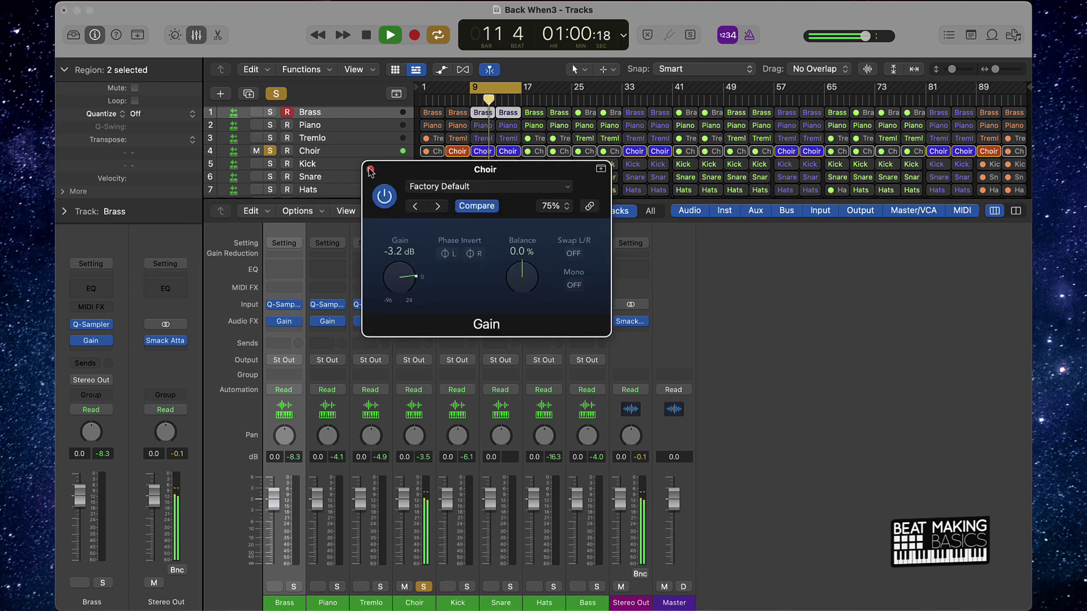
left_click(370, 169)
Solo Kick in place of Choir and insert a stereo Gain plug-in on it with its gain lowered slightly
left_click(467, 587)
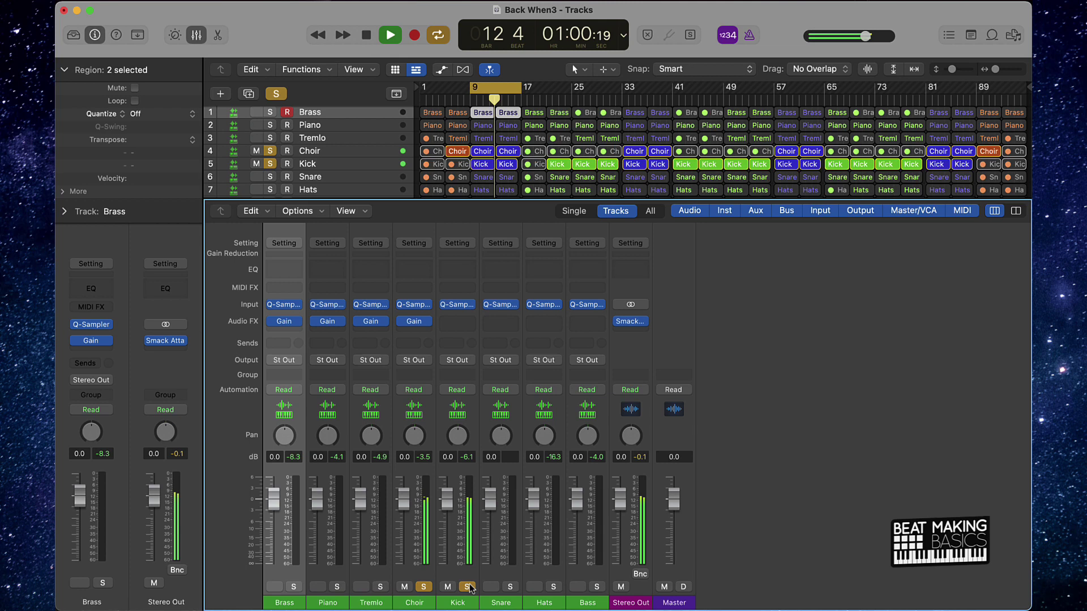
left_click(427, 586)
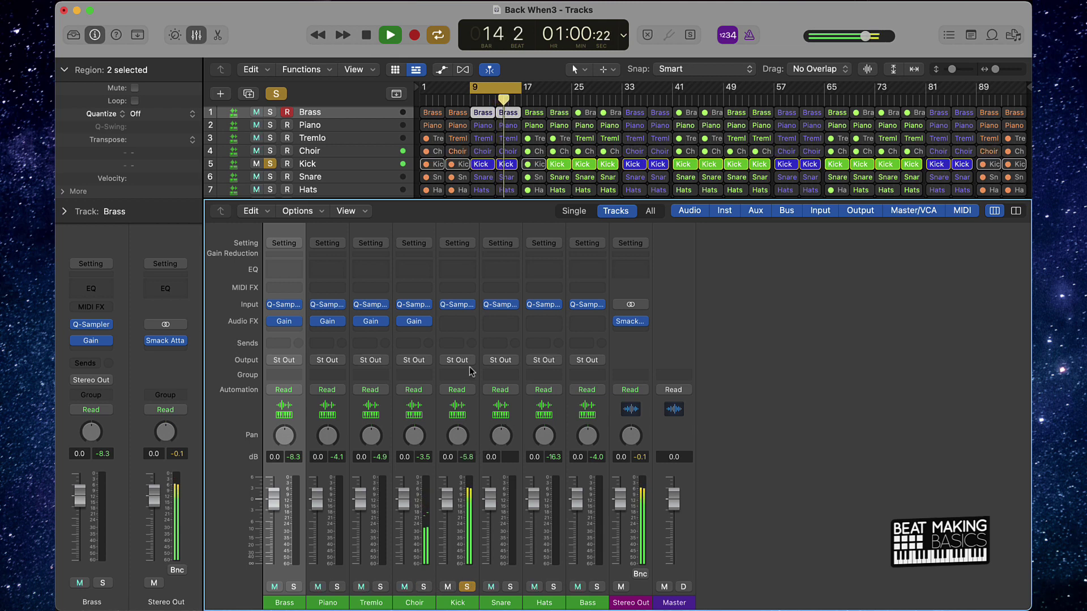
left_click(465, 321)
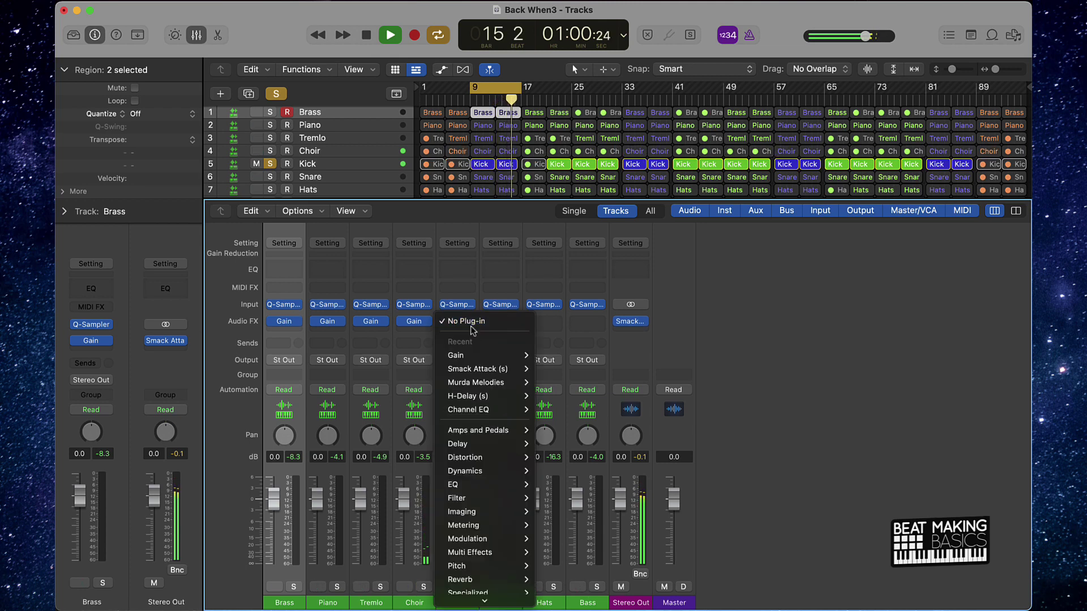
mouse_move(458, 355)
left_click(552, 355)
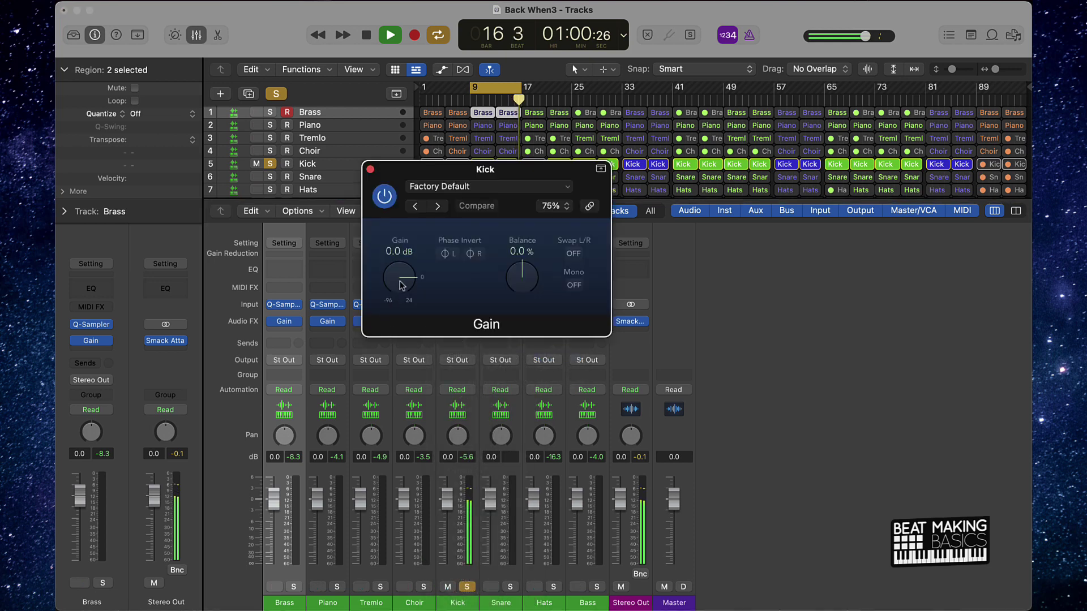
left_click_drag(402, 285, 402, 287)
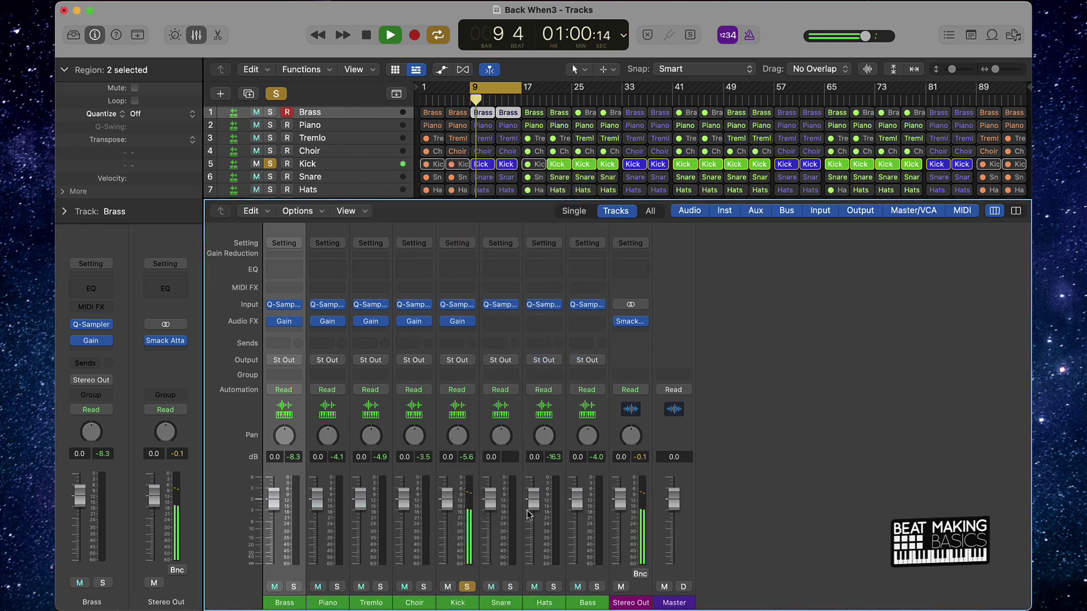
Solo Snare in place of Kick and insert a stereo Gain plug-in on it set to -4.6 dB
left_click(510, 587, "alt")
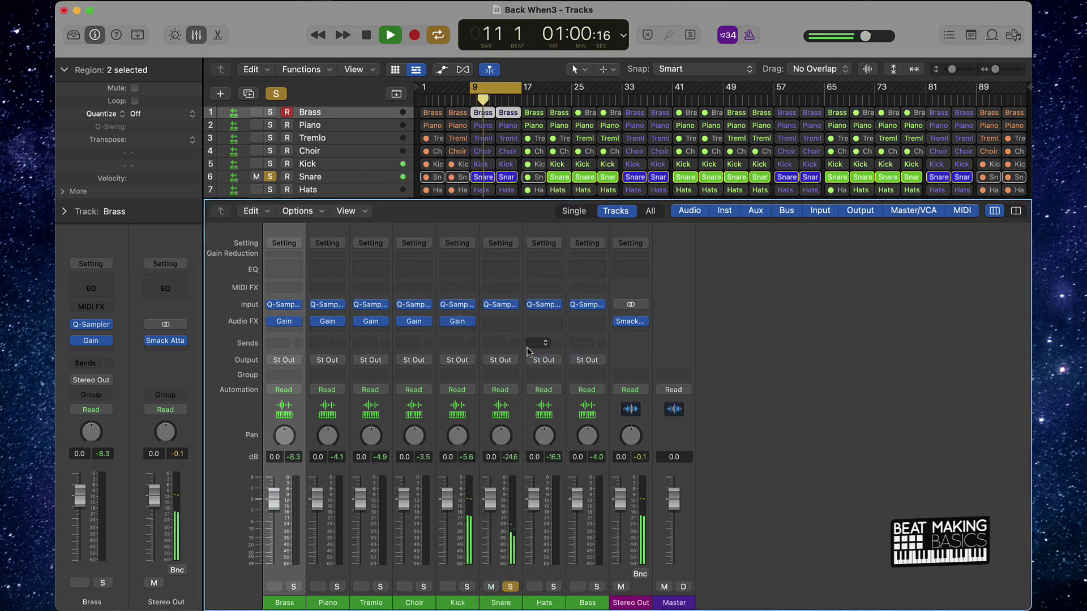
left_click(500, 321)
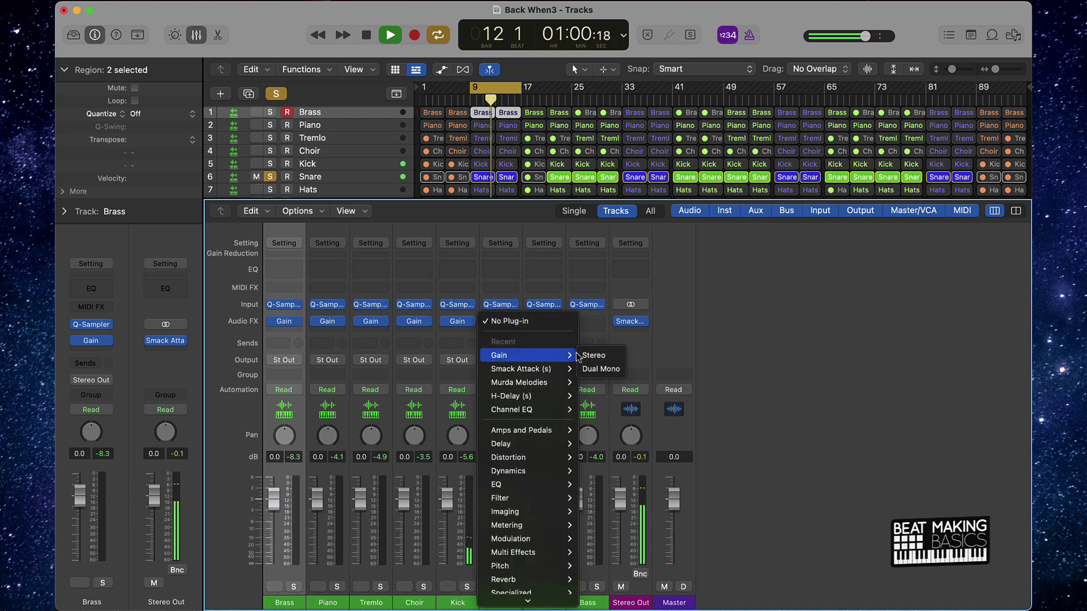
left_click(593, 355)
left_click_drag(403, 269, 406, 282)
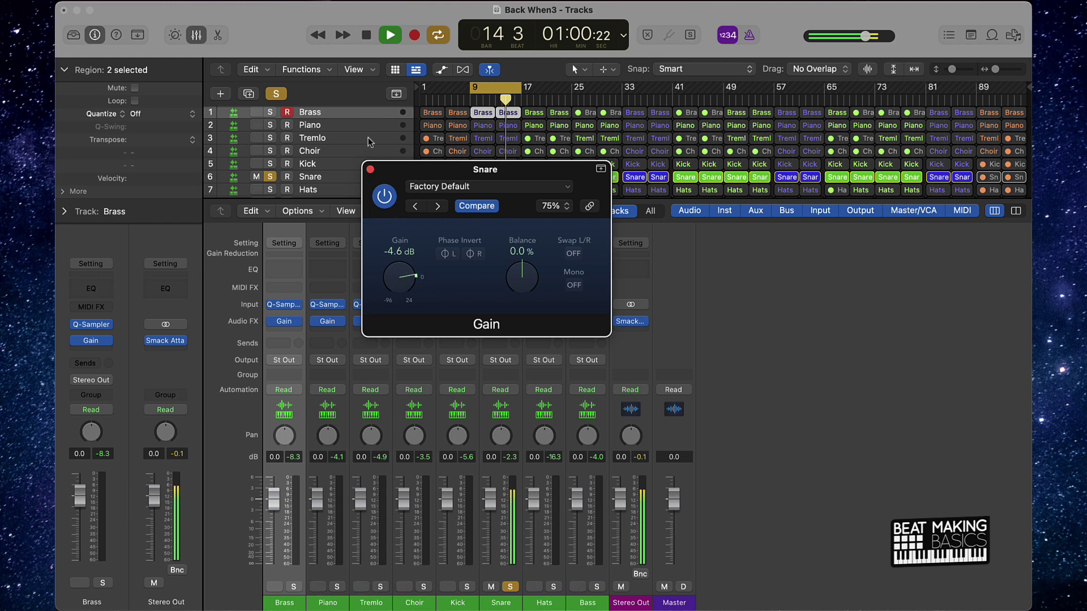
left_click(370, 170)
Take Snare out of solo and briefly audition the Hats track soloed during playback
left_click(509, 587)
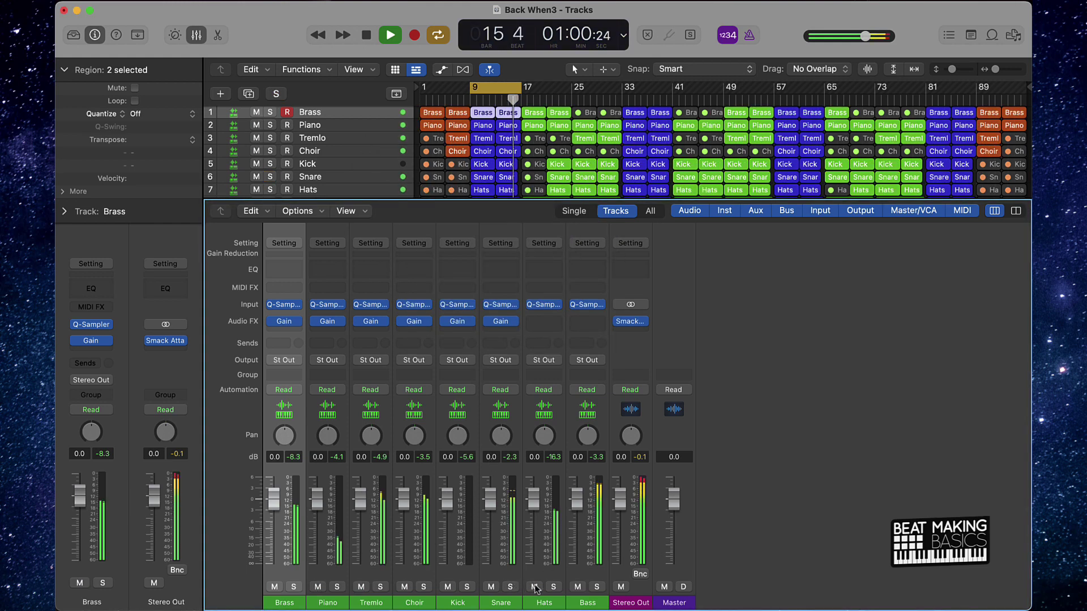
left_click(553, 587)
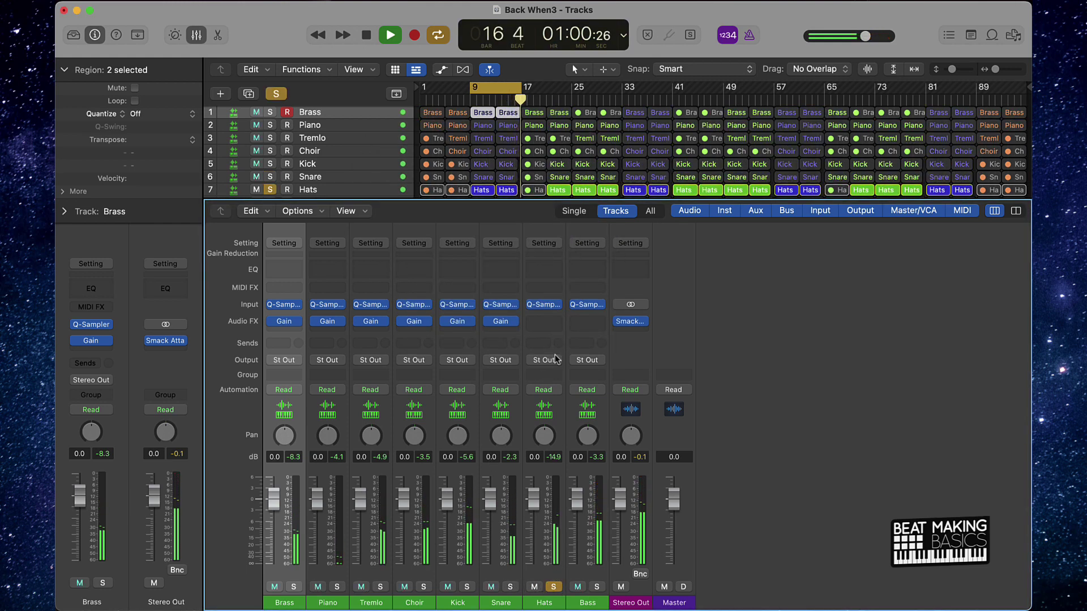
left_click(553, 587)
Solo Bass and insert a stereo Gain plug-in on it set to -5.1 dB
left_click(596, 587)
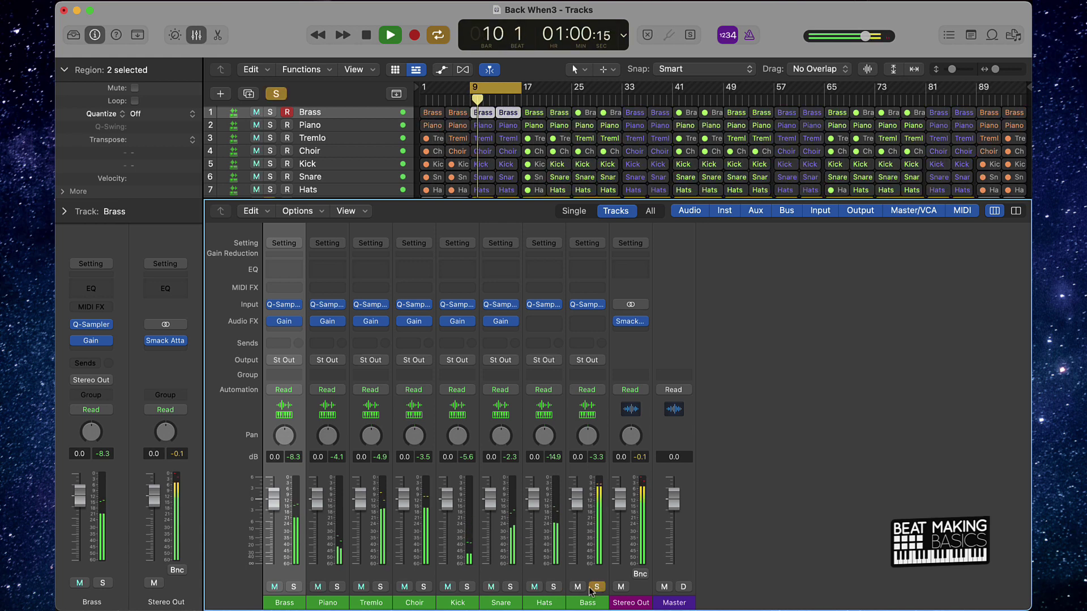
left_click(587, 320)
mouse_move(589, 355)
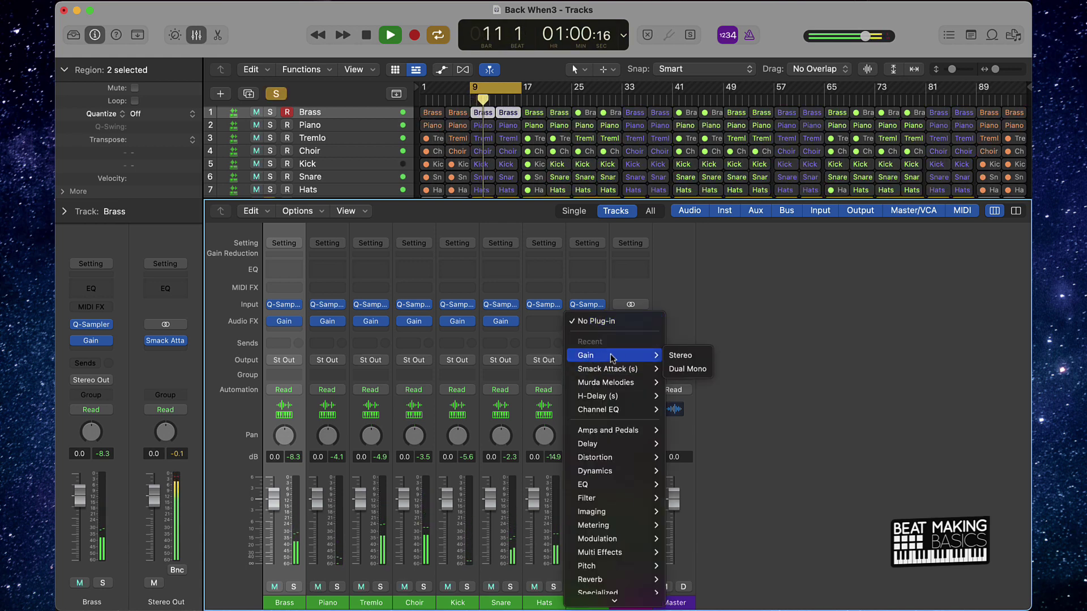
left_click(679, 355)
left_click_drag(397, 281, 395, 288)
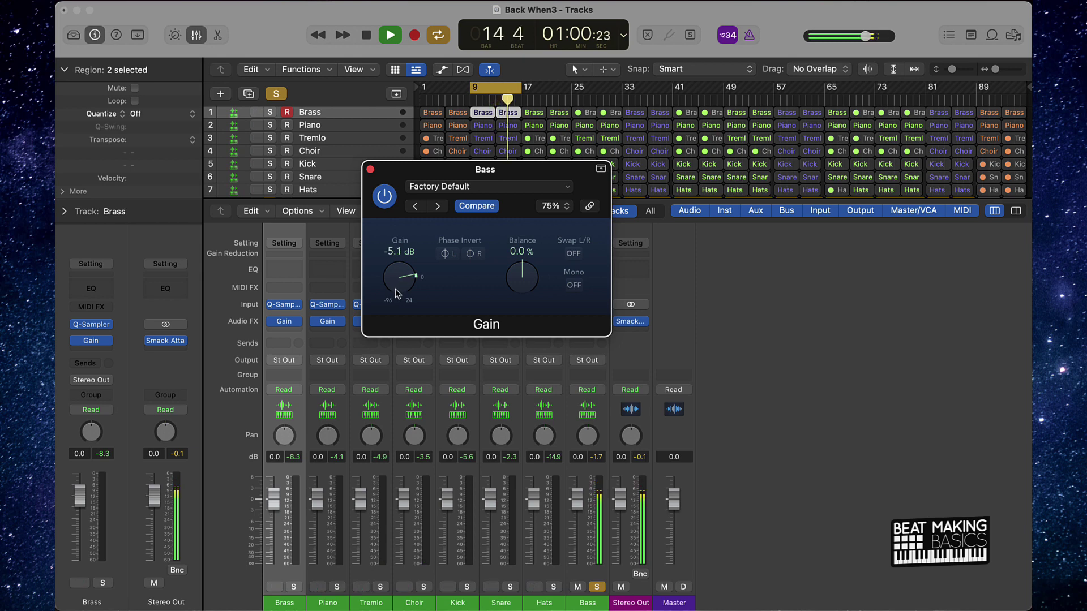
left_click(370, 170)
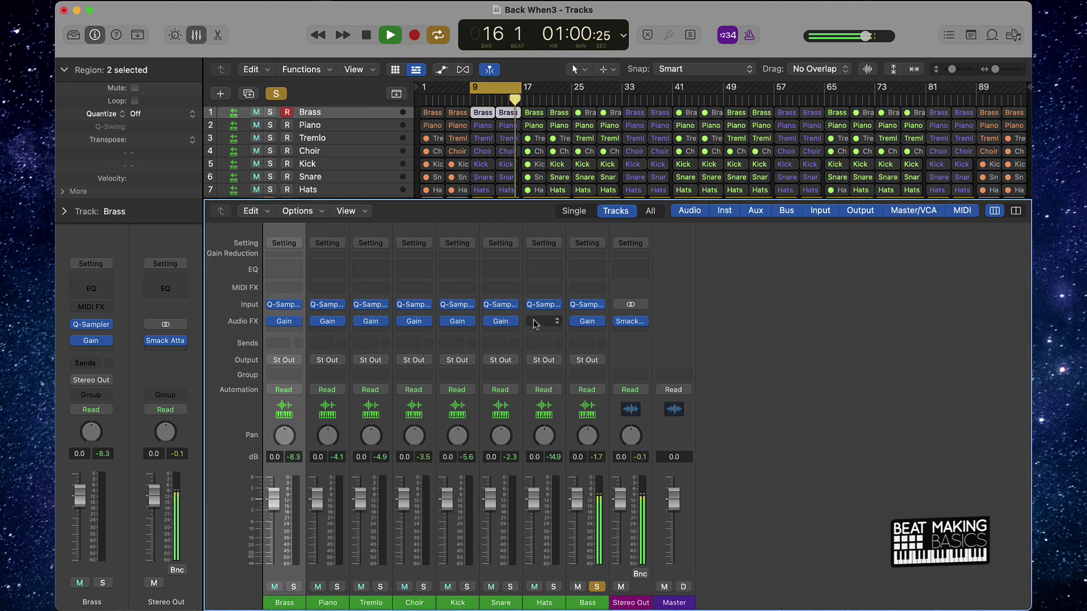
Insert a stereo Gain plug-in on Hats at -2.1 dB, stop playback and take Bass out of solo
left_click(535, 324)
left_click(617, 358)
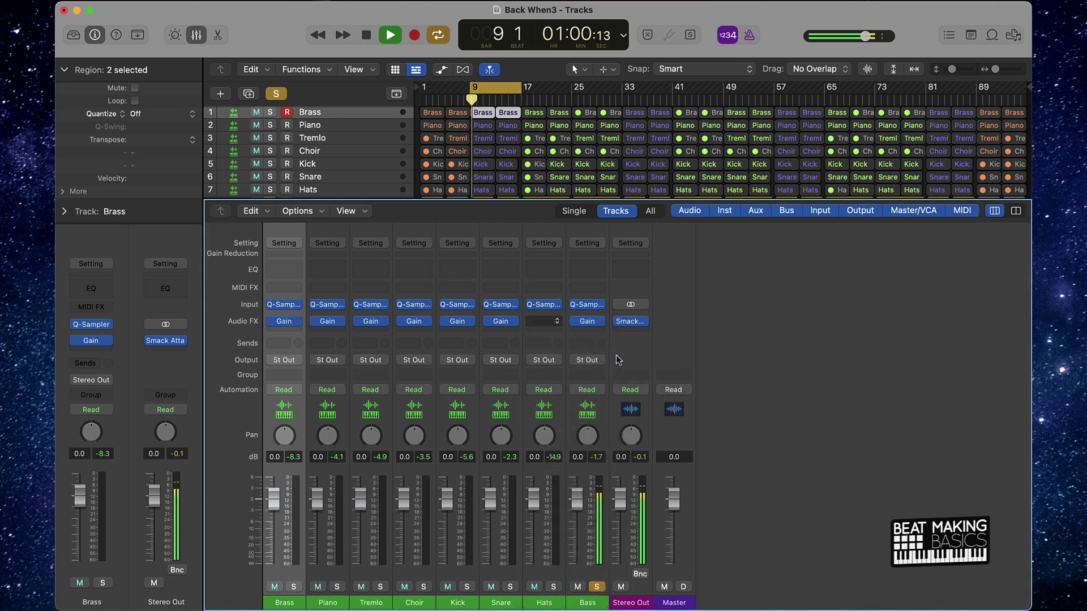
left_click_drag(399, 278, 399, 295)
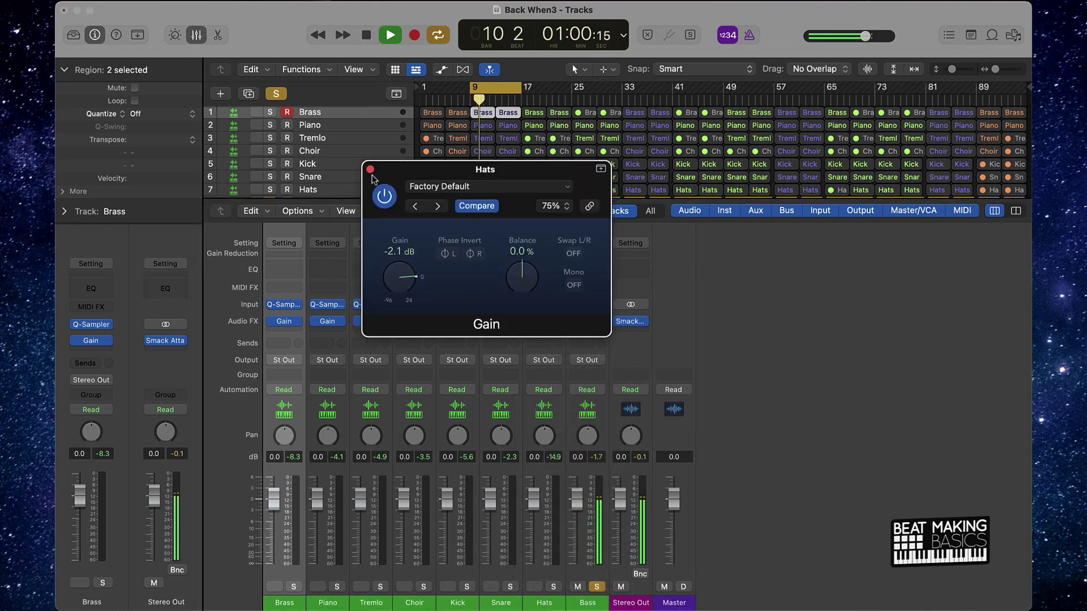
left_click(370, 169)
key("space")
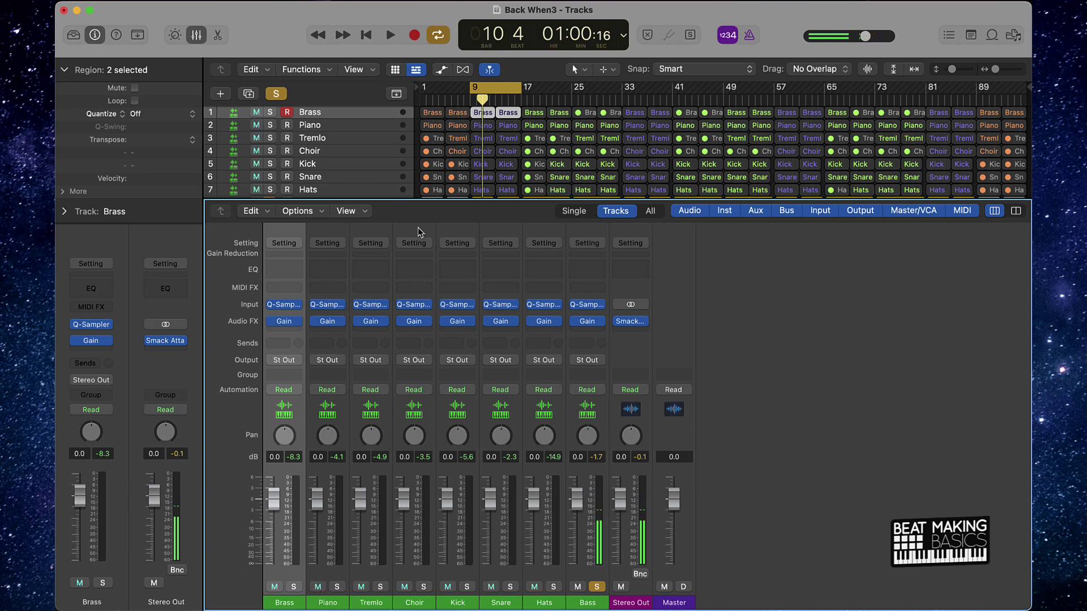
left_click(597, 589)
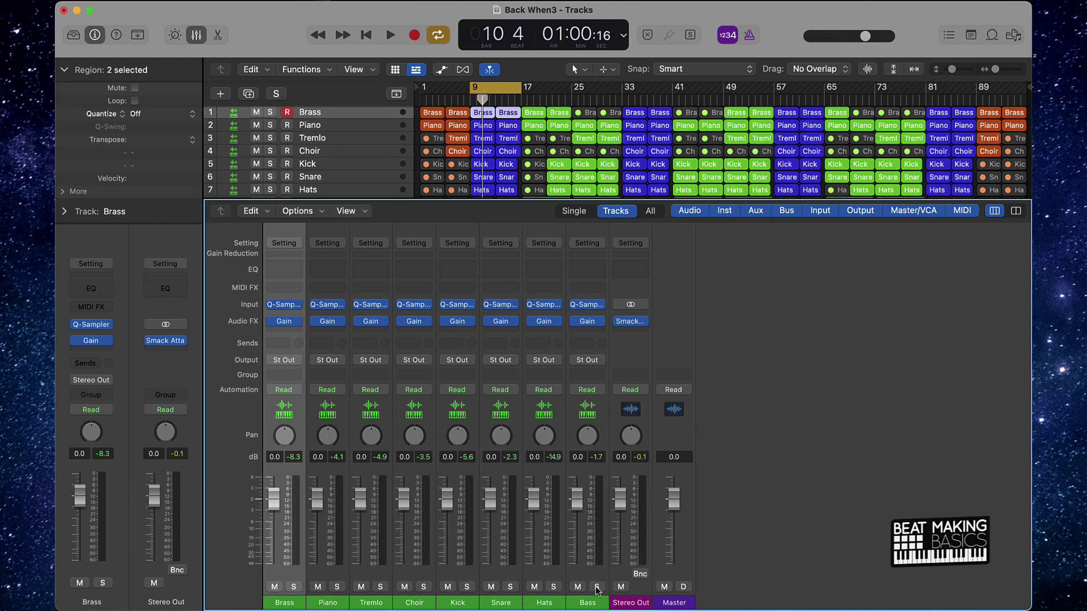
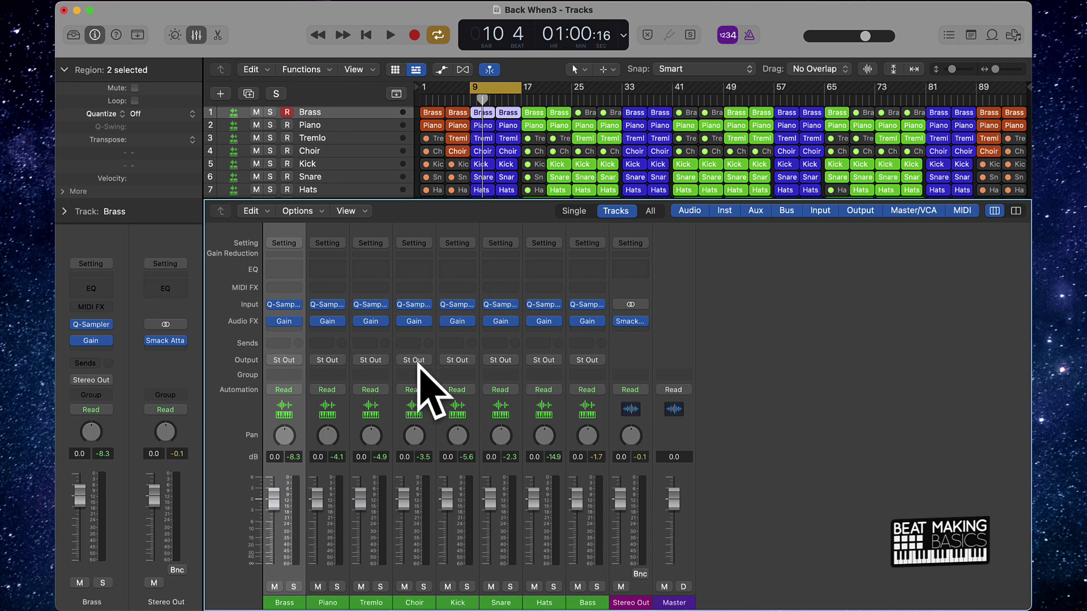
Pull the faders of all tracks from Brass to Bass down to -∞ and reset only the Kick fader to 0.0 dB
left_click(588, 558)
left_click_drag(532, 499, 532, 563)
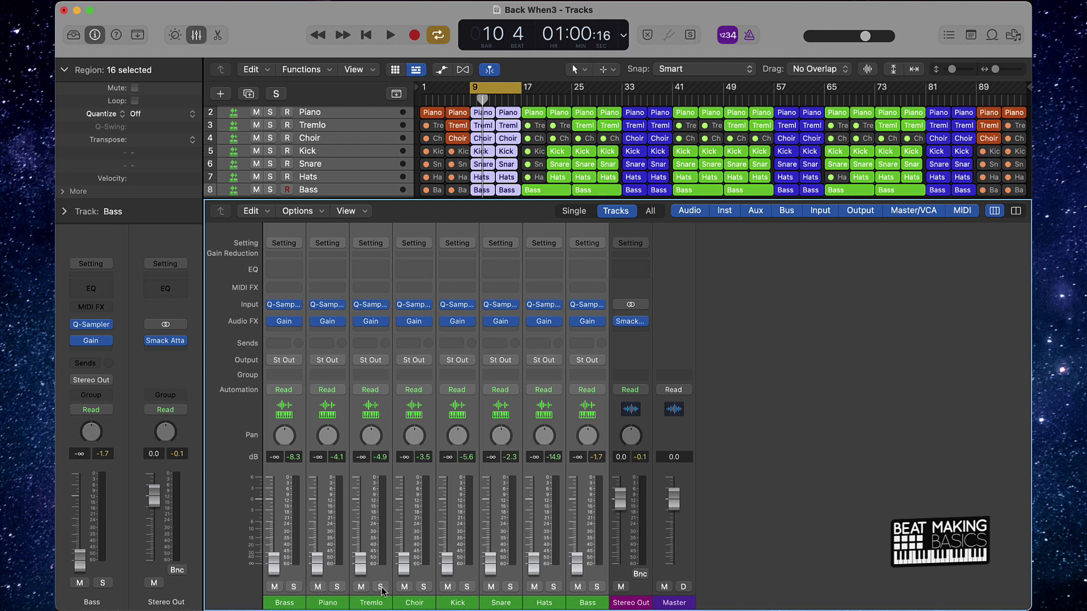
left_click(445, 574)
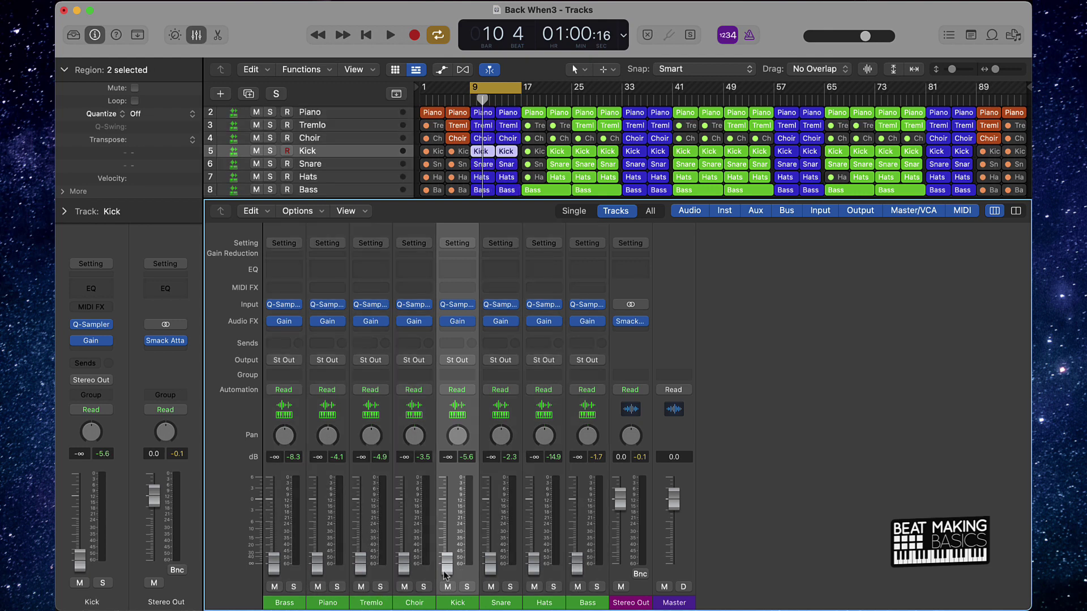
left_click(446, 575, "alt")
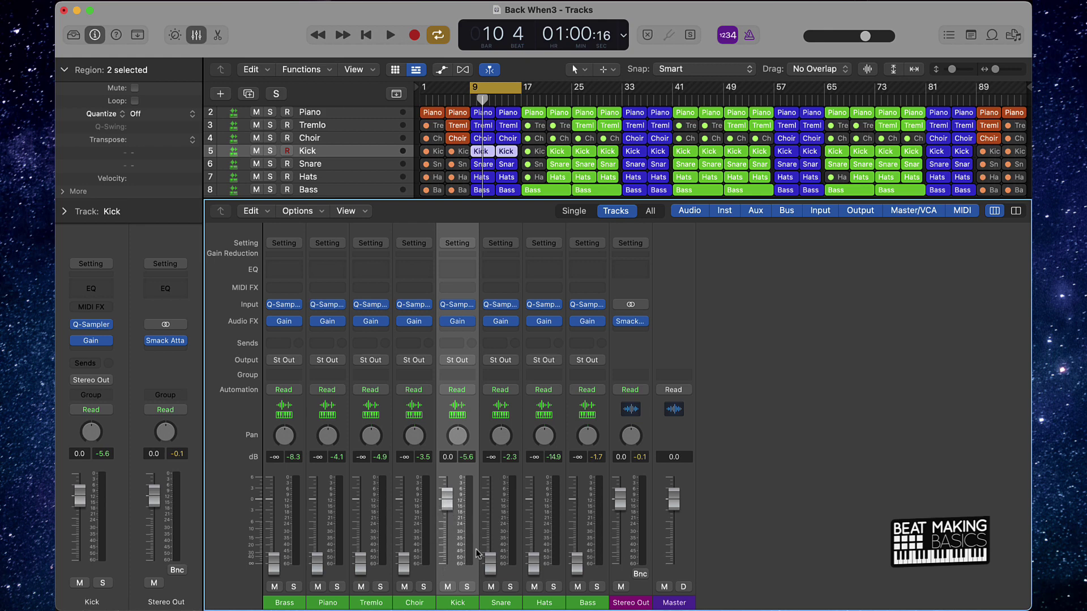
Raise the Snare fader to -2.6 dB against the Kick during playback, and stop playback
key("space")
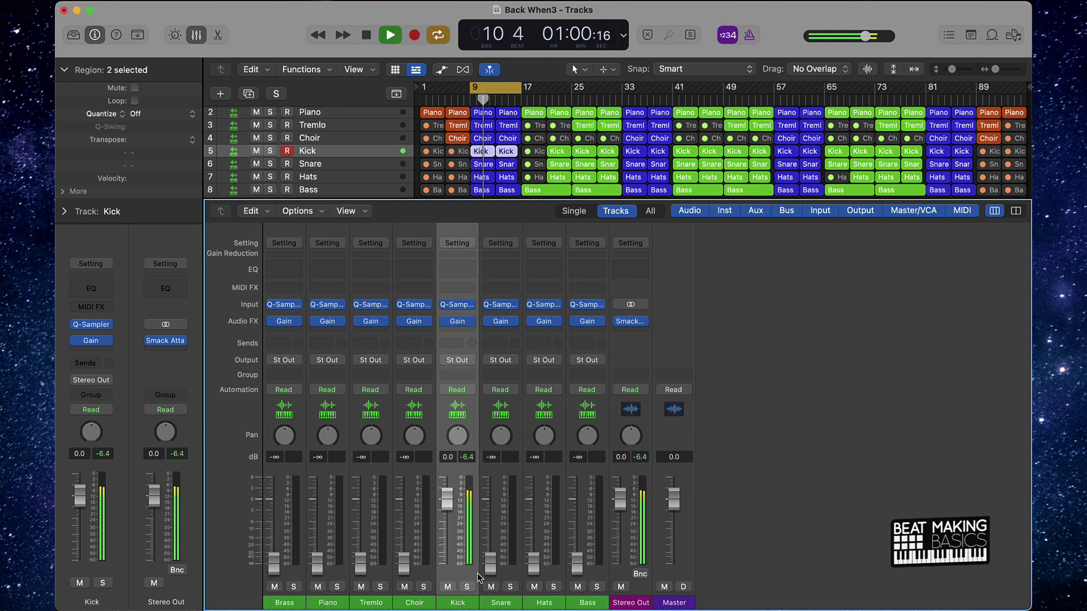
left_click_drag(490, 563, 493, 514)
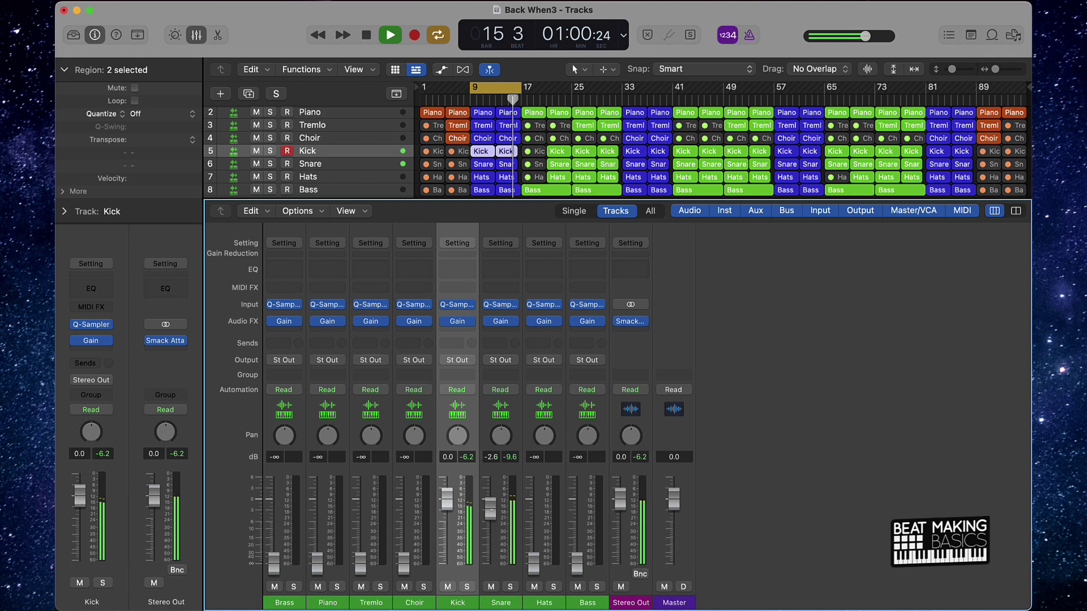
key("space")
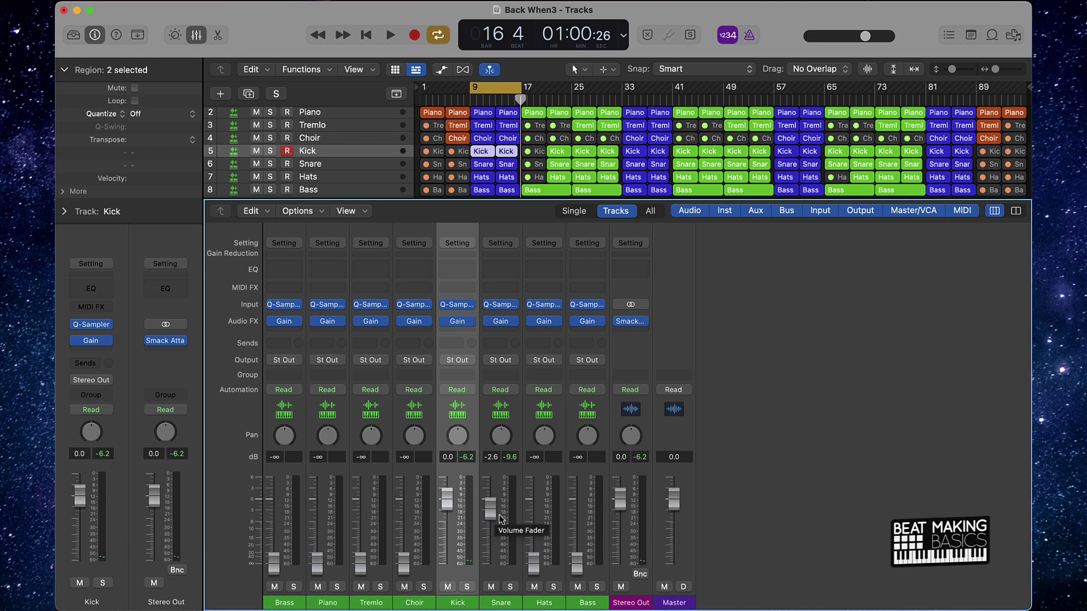
Raise the Hats fader and fine-tune it to -4.7 dB during playback, and stop playback
left_click_drag(533, 562, 533, 517)
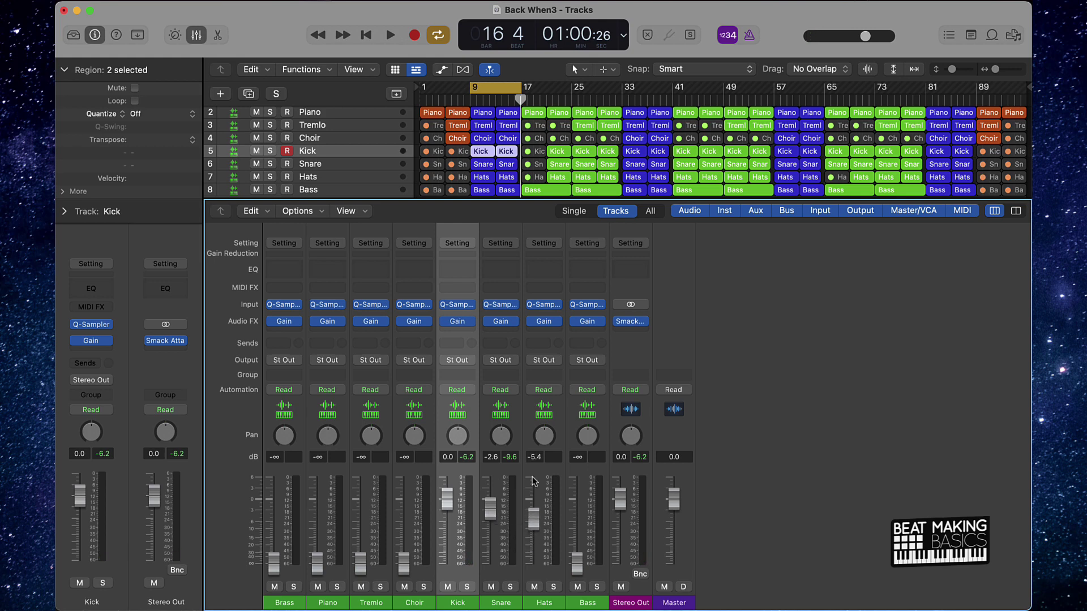
key("space")
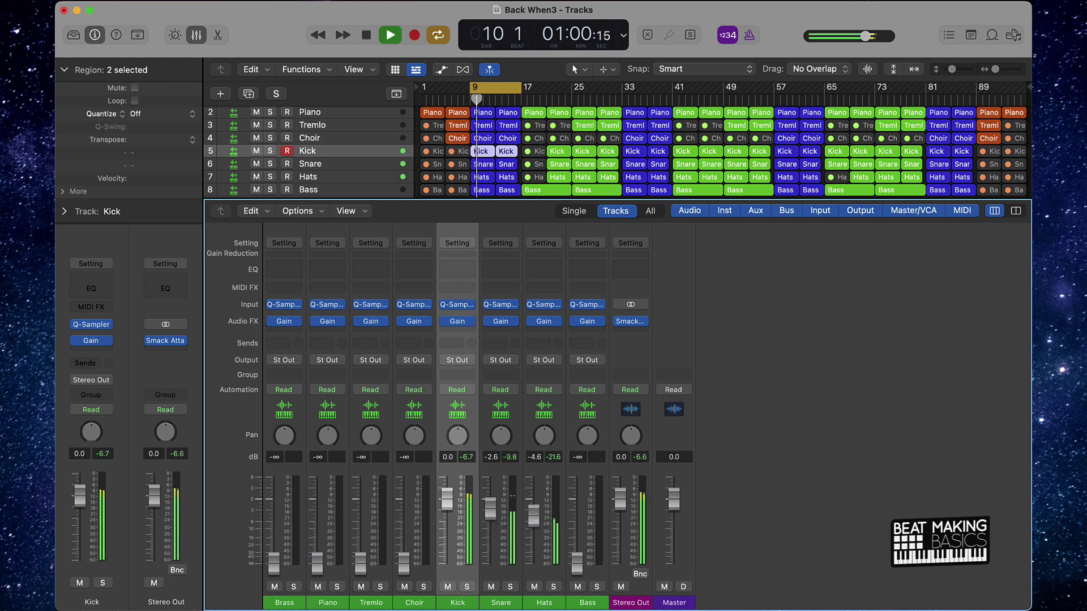
left_click_drag(538, 532, 542, 532)
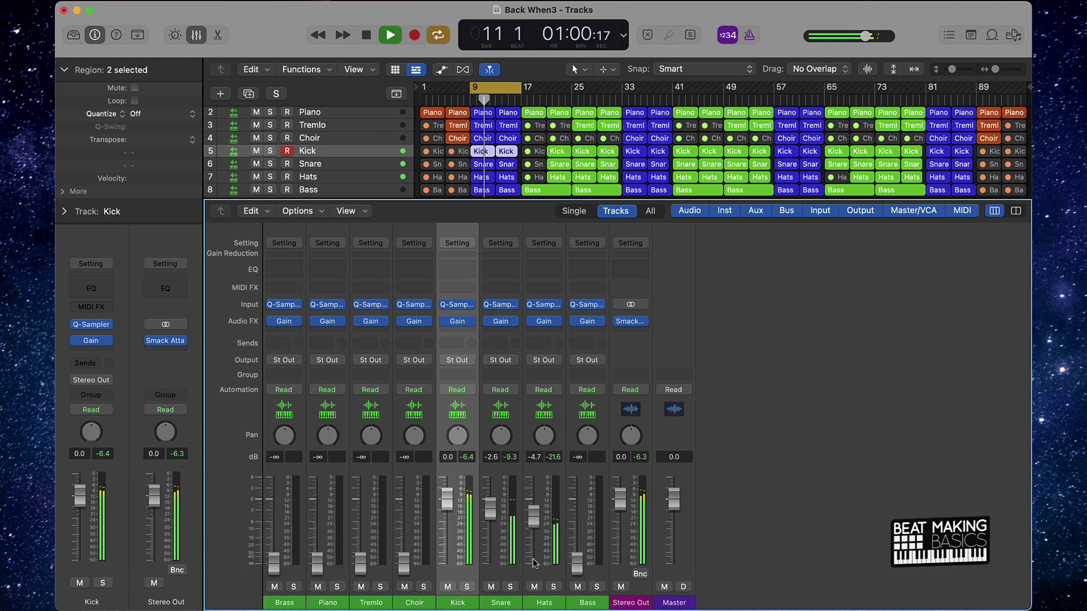
key("space")
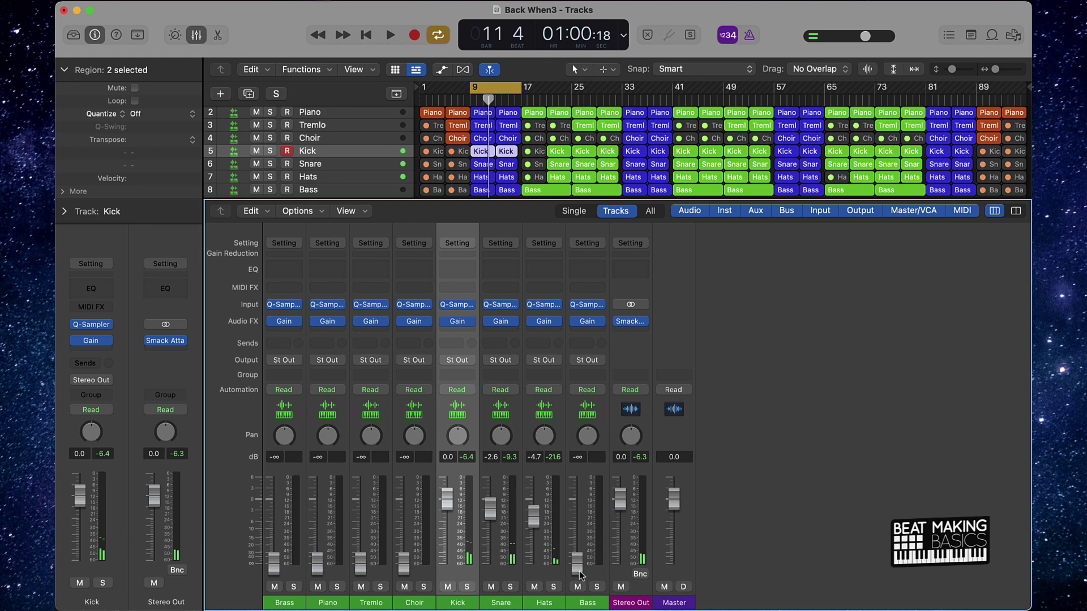
Raise the Bass fader and fine-tune it to -3.5 dB while the drums play
left_click_drag(576, 562, 576, 522)
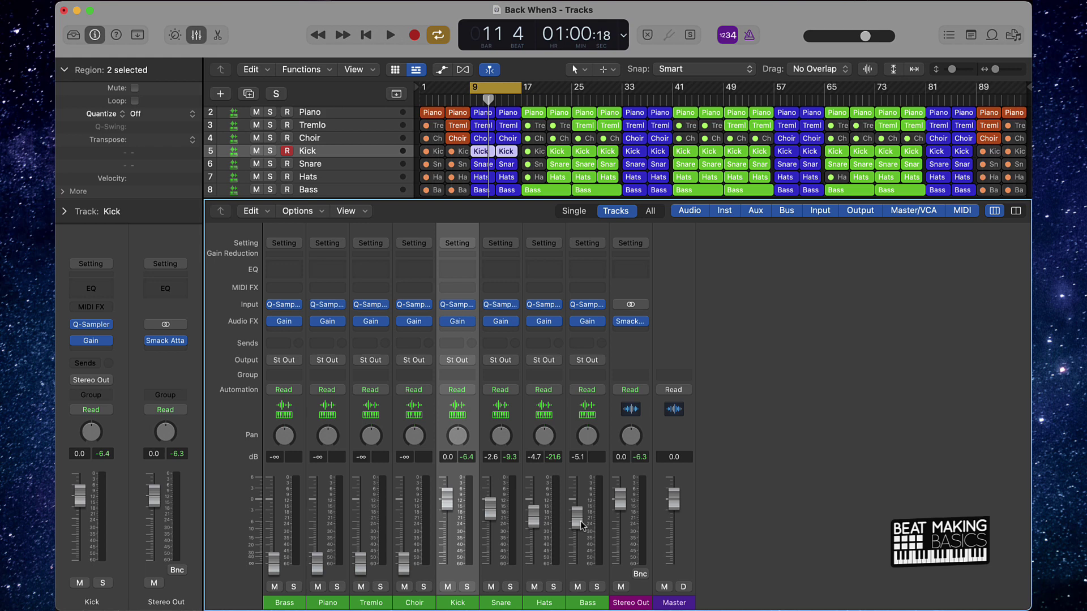
key("space")
left_click_drag(577, 516, 577, 512)
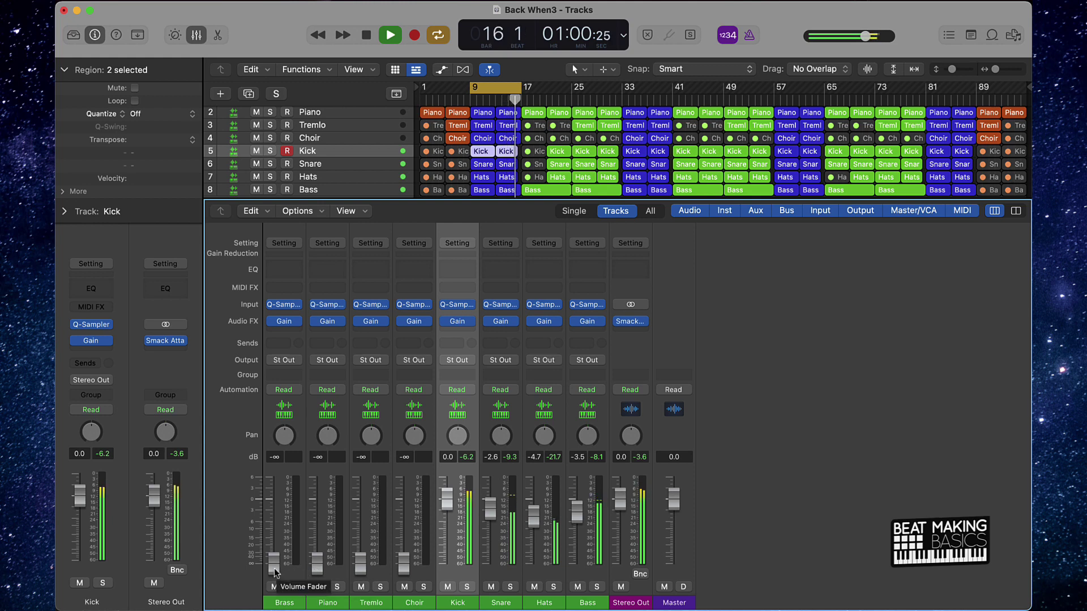
Raise the melodic track faders during playback: Brass to -10.2 dB, Choir to -14.6 dB, Piano to -4.4 dB and Tremlo to -9.4 dB
left_click_drag(274, 571, 273, 530)
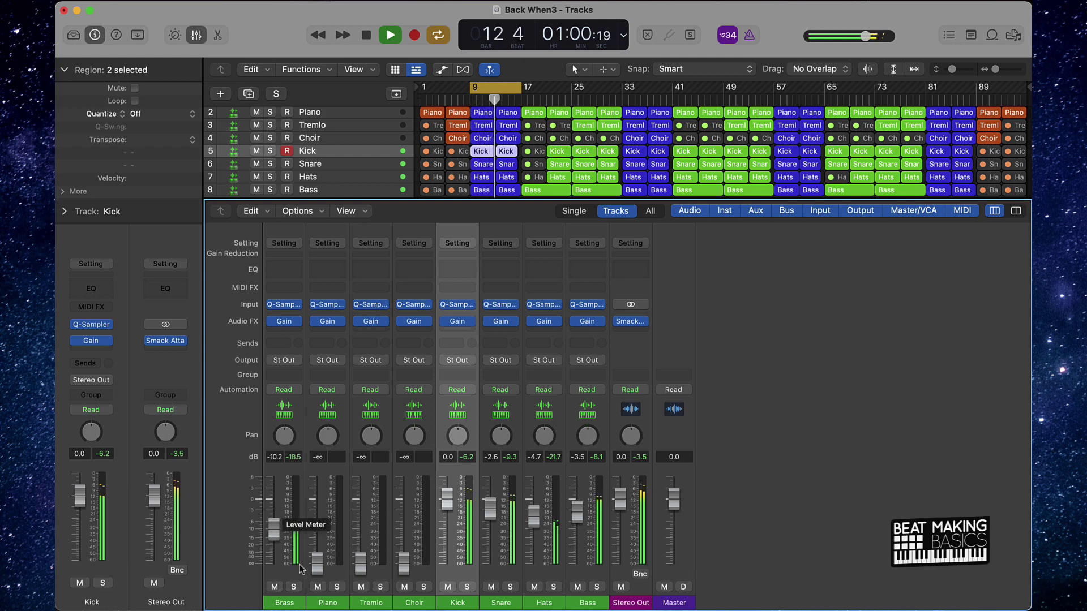
left_click_drag(404, 563, 403, 536)
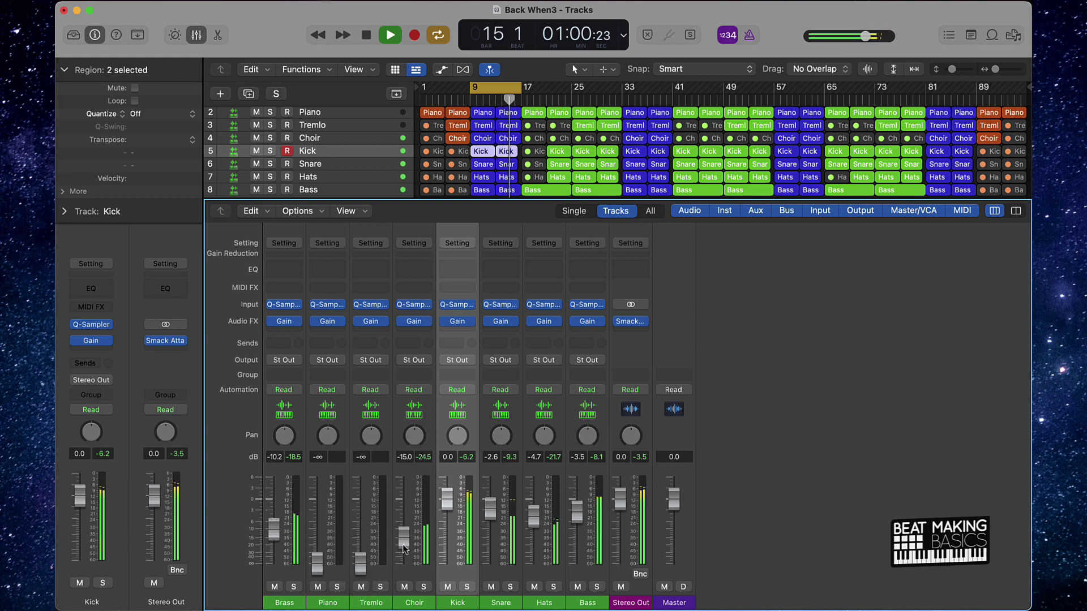
left_click_drag(319, 572, 318, 516)
left_click_drag(359, 566, 359, 528)
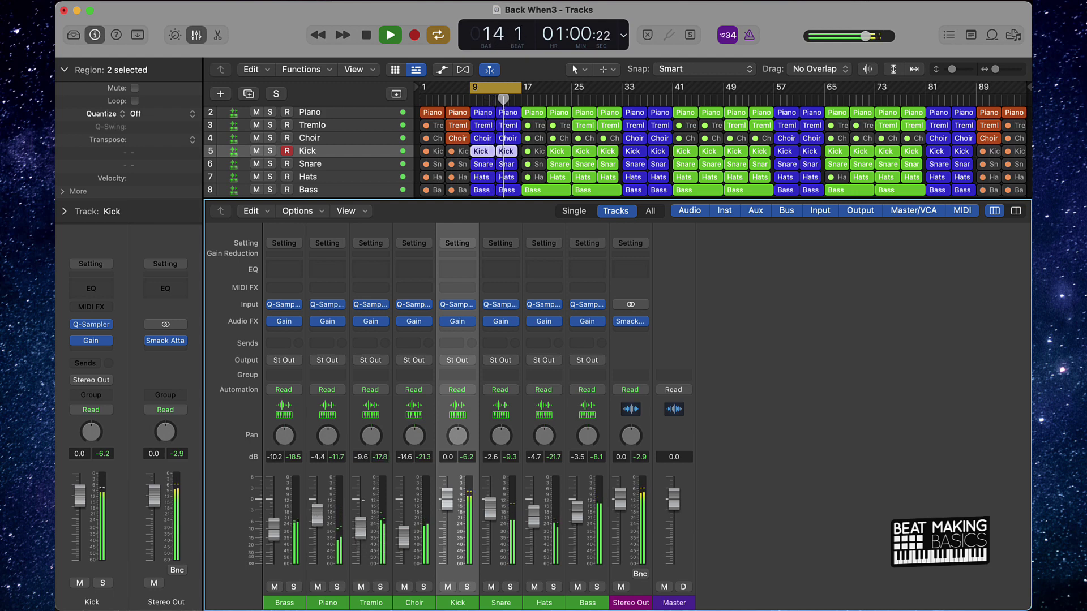
left_click_drag(359, 528, 364, 498)
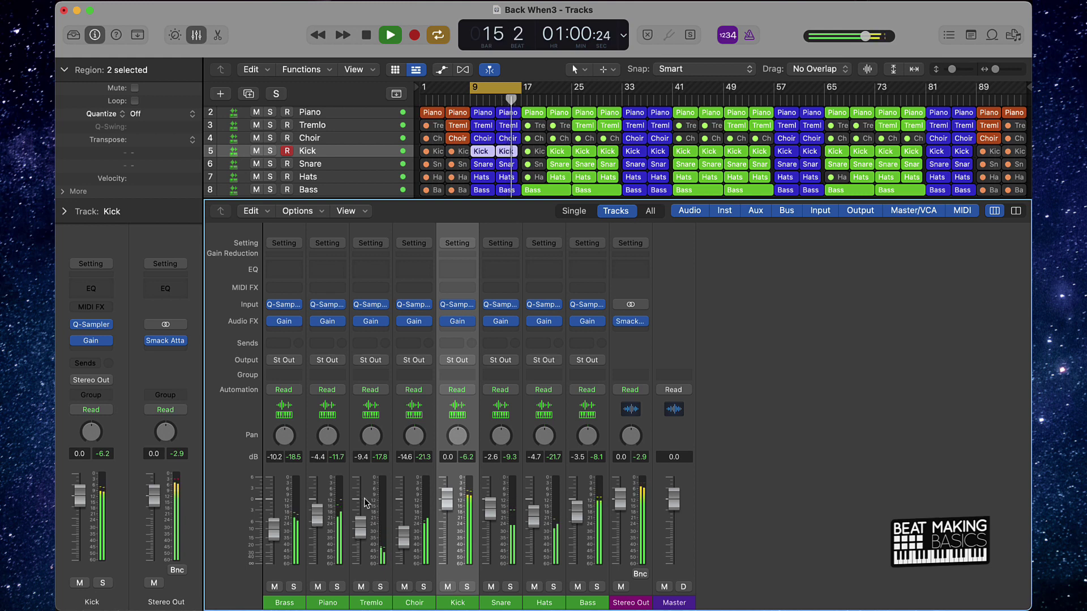
Stop playback and add a Channel EQ to the Brass track with a low cut at 125 Hz and 48 dB/Oct
key("space")
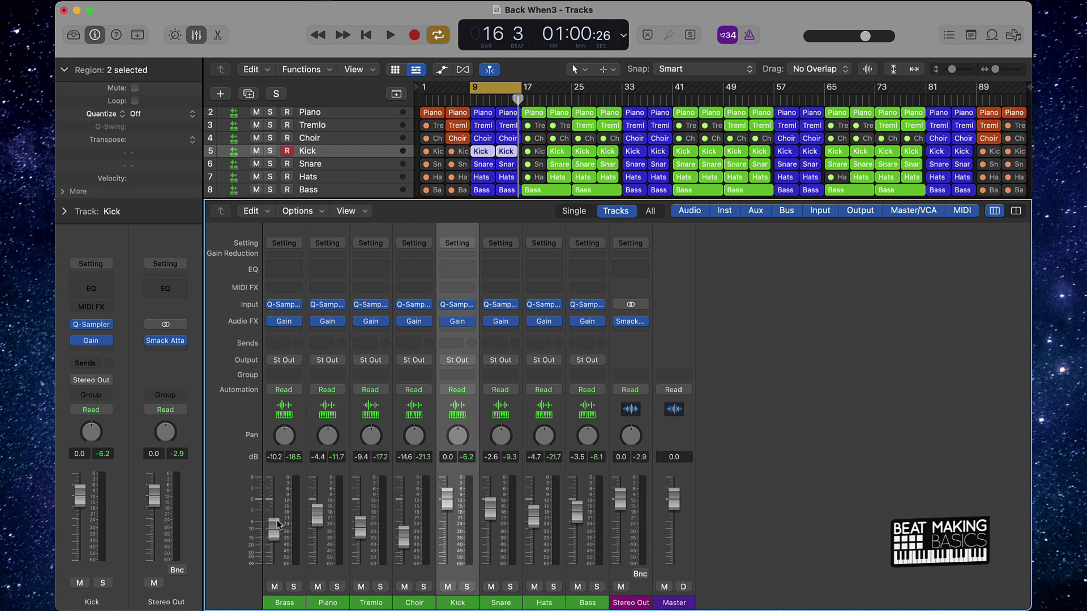
left_click(277, 470)
left_click(283, 271)
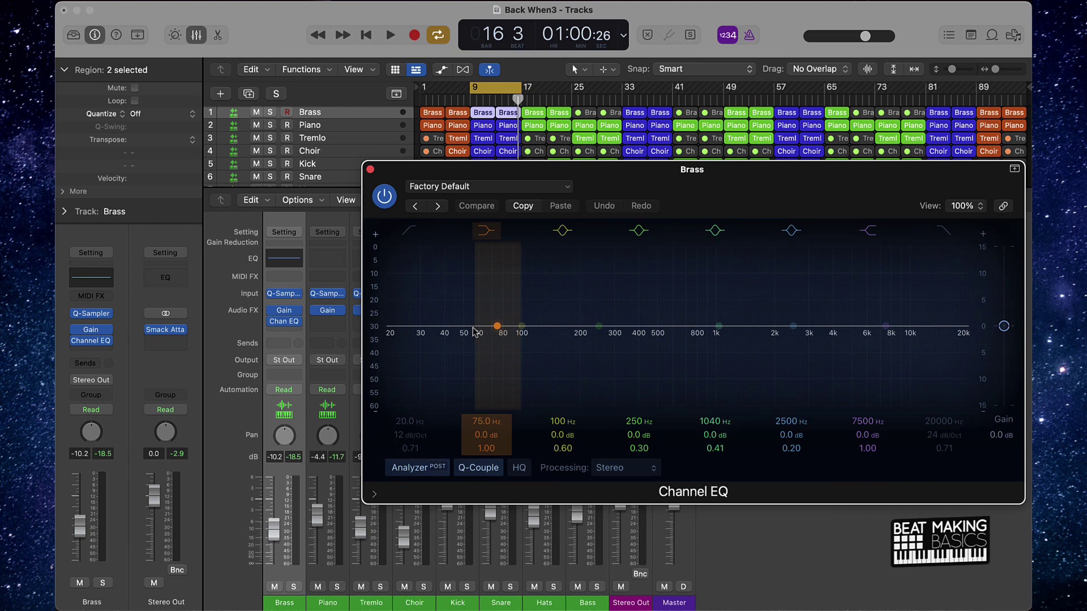
left_click(409, 236)
left_click_drag(606, 170, 918, 117)
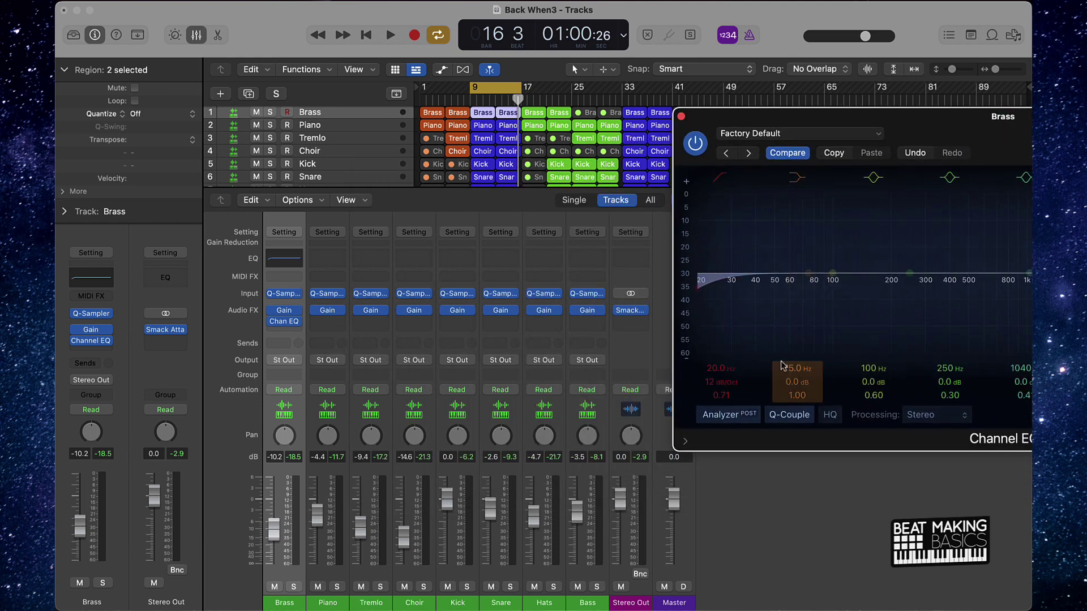
left_click_drag(721, 381, 715, 339)
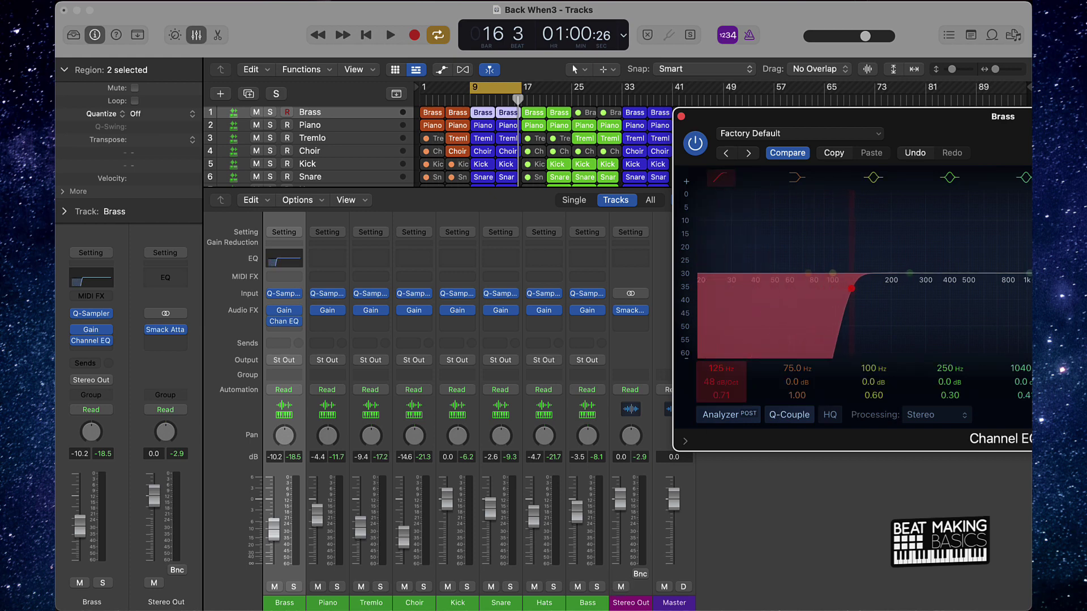
left_click(681, 117)
Start playback and add a Channel EQ to the Choir track with a low cut at 320 Hz and 48 dB/Oct
key("space")
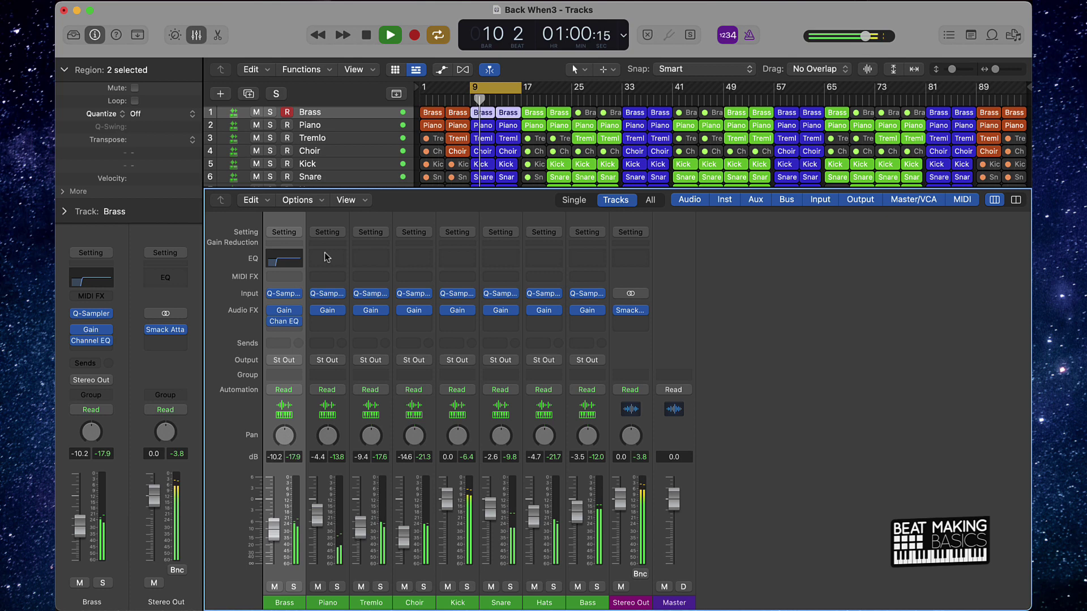
left_click(415, 260)
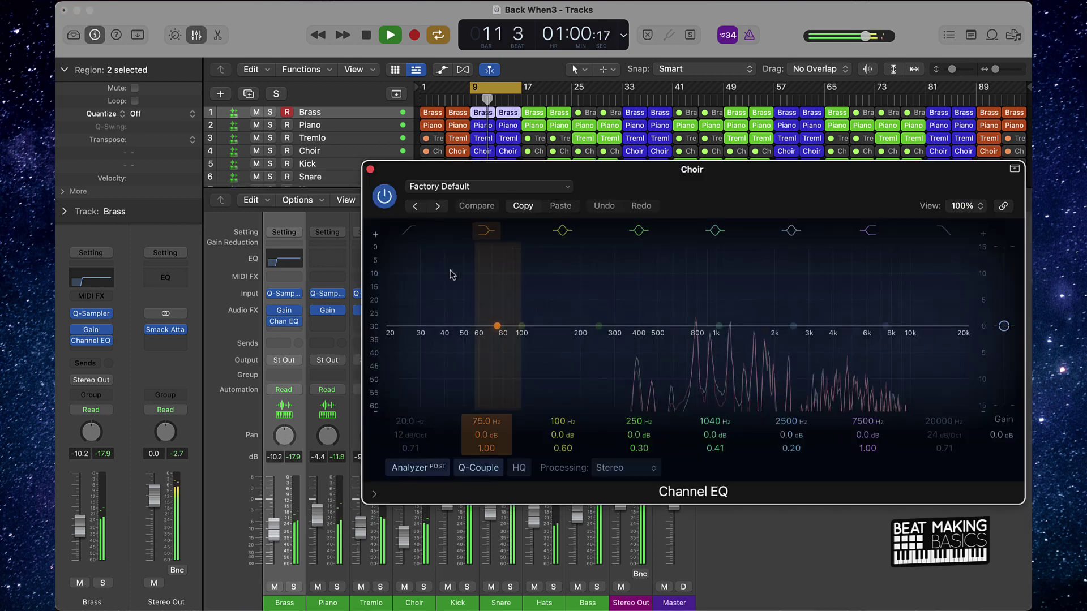
left_click(409, 230)
left_click_drag(410, 434, 414, 390)
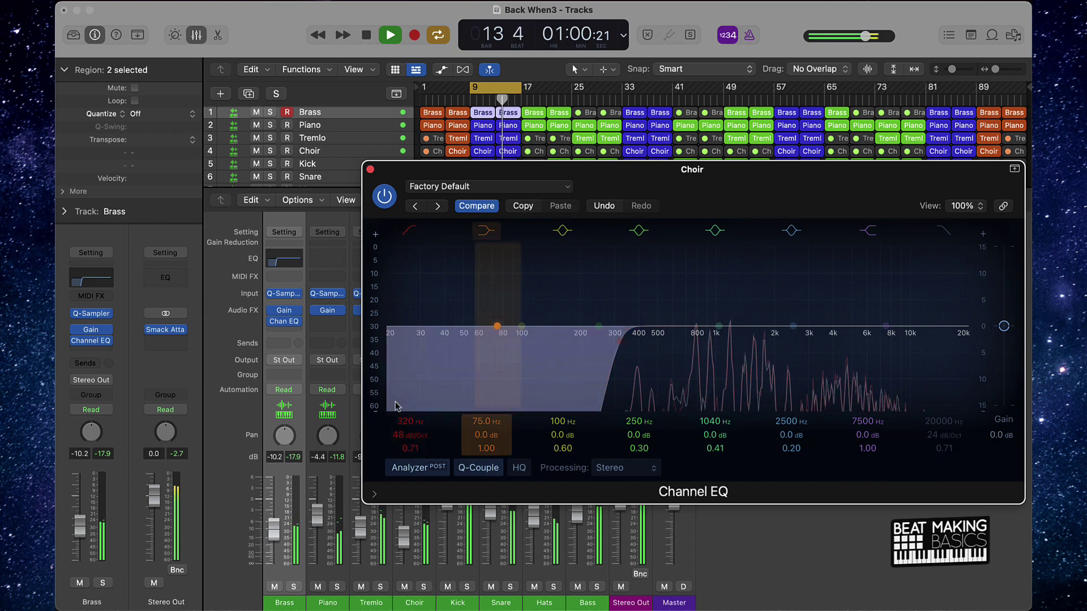
left_click(370, 170)
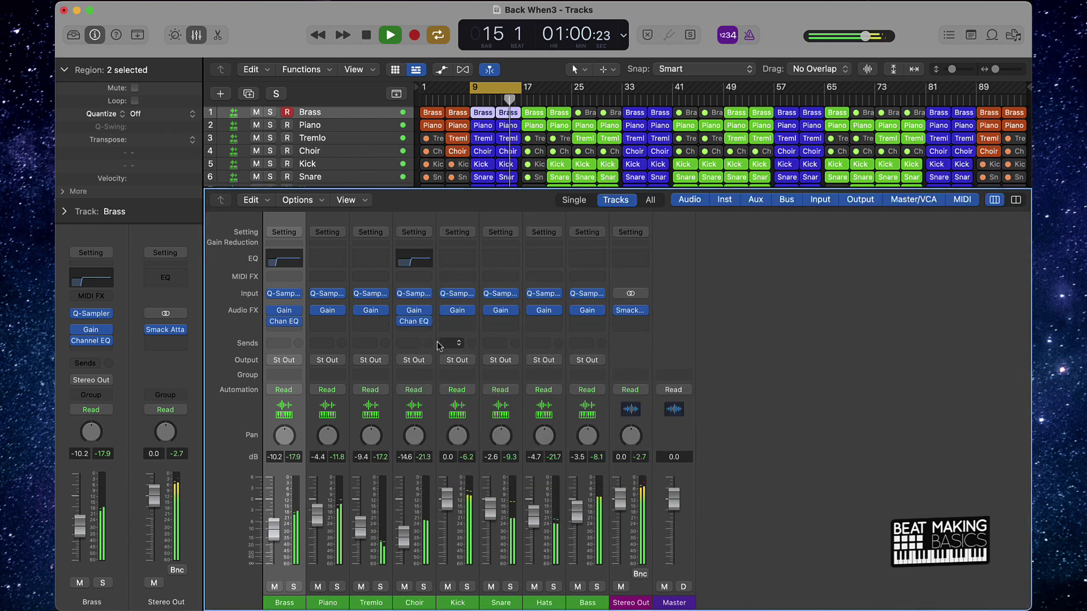
Add a Channel EQ to the Tremlo track and cut its low frequencies with the low-cut band during playback
left_click(371, 259)
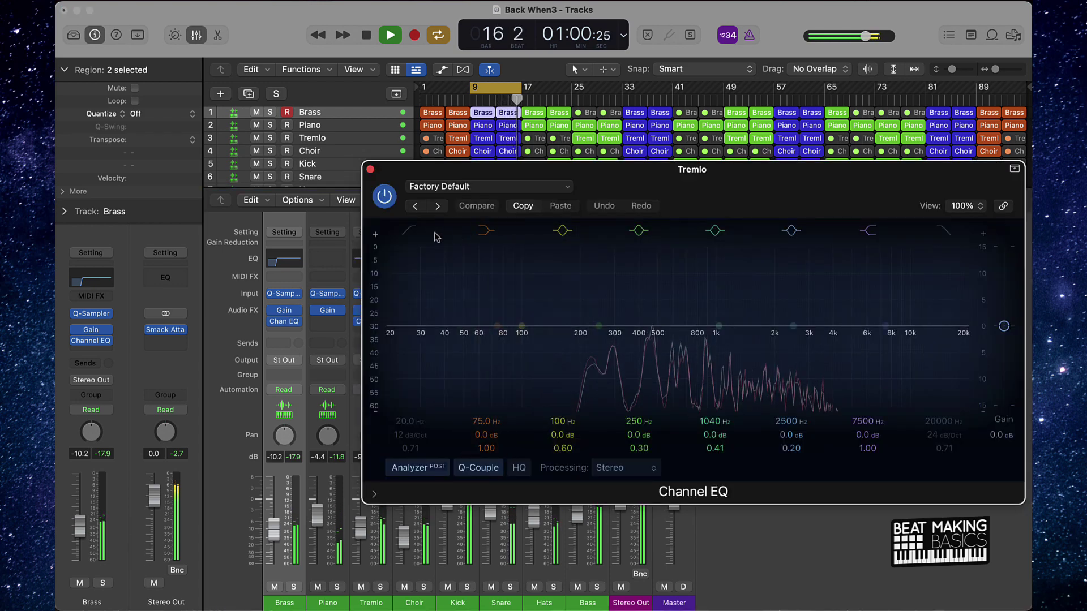
left_click(428, 347)
left_click_drag(428, 347, 530, 342)
left_click(384, 196)
left_click(371, 169)
Add a Channel EQ to the Piano track with a low cut at 150 Hz and 48 dB/Oct
left_click(331, 259)
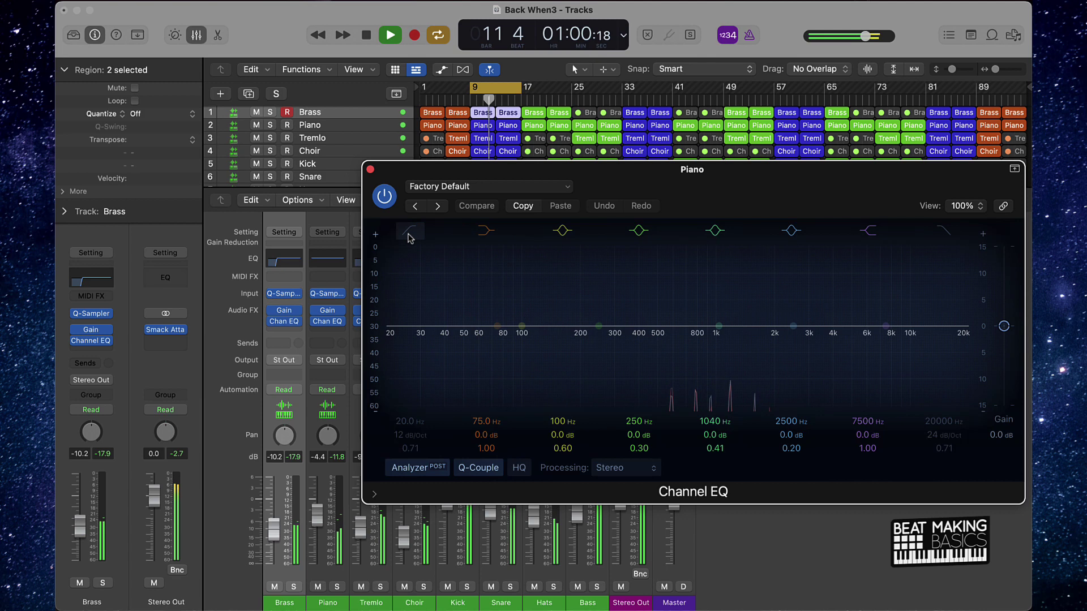
left_click(431, 406)
mouse_move(404, 404)
left_mouse_down()
mouse_move(404, 385)
mouse_move(404, 404)
left_mouse_up()
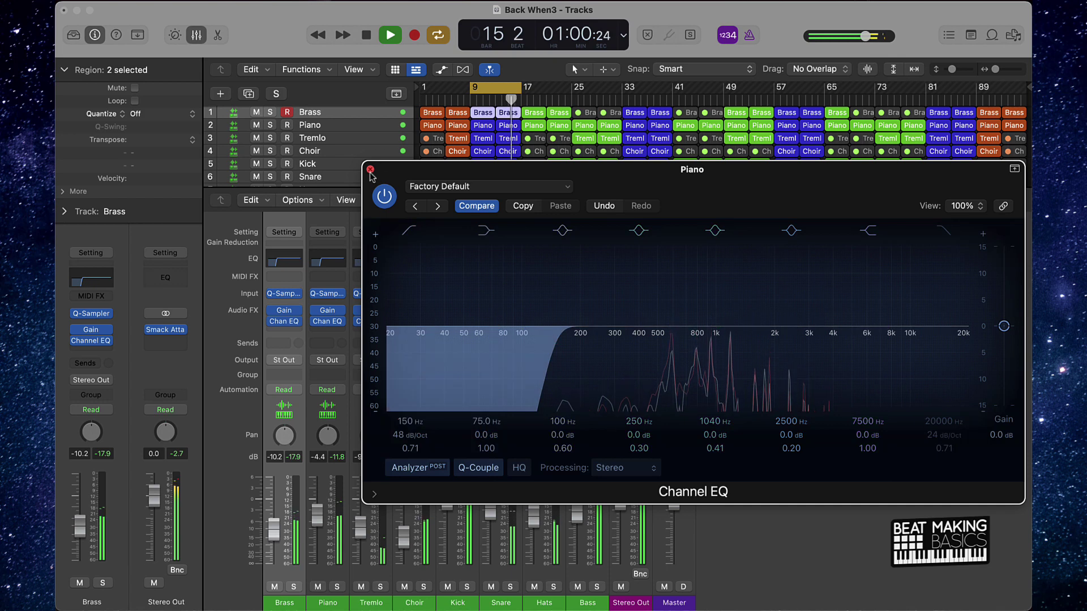
key("super+w")
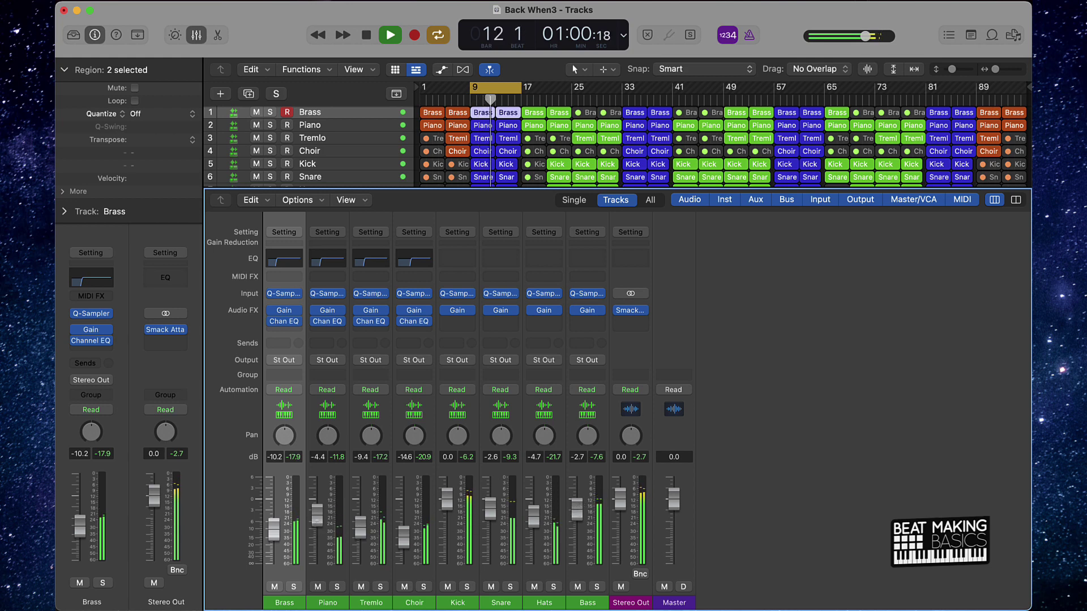
Raise the faders of Brass to -6.0 dB, Piano to -2.6 dB, Tremlo to -4.9 dB and Choir to -12.0 dB, and stop playback
left_click_drag(278, 551, 274, 525)
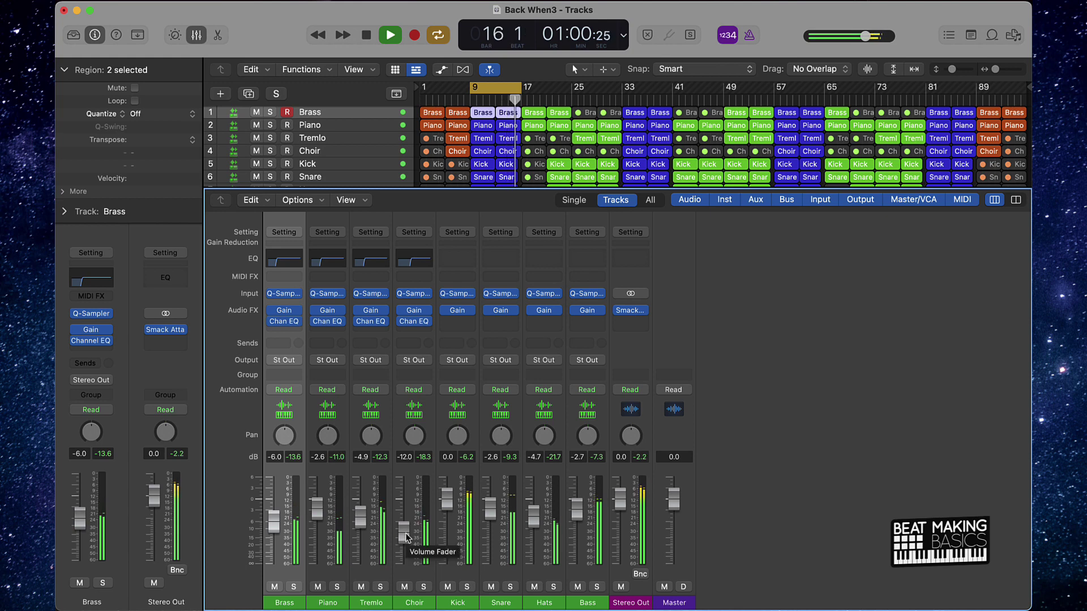
key("space")
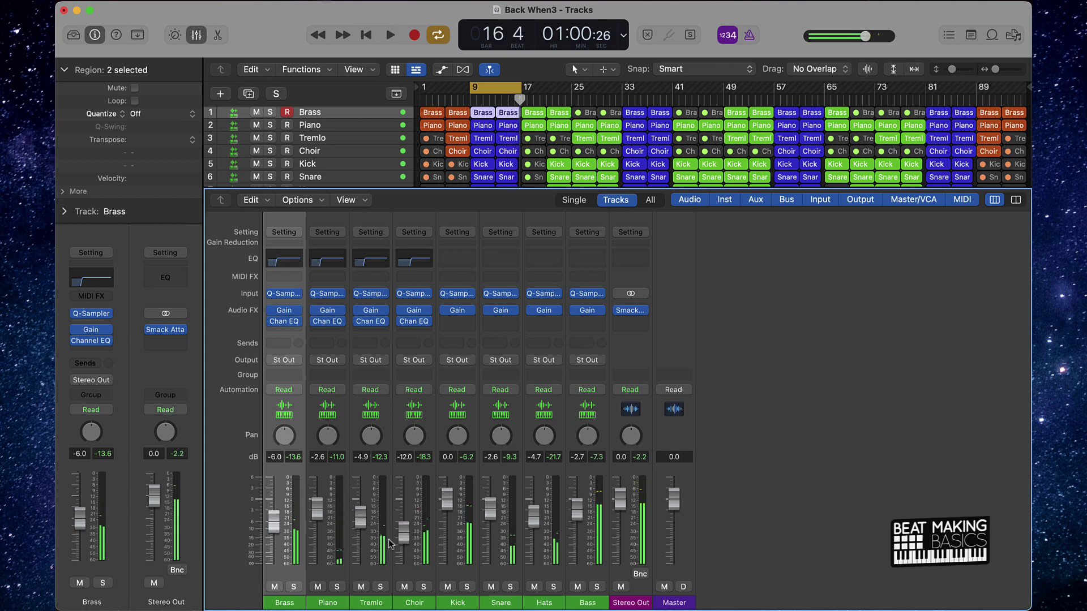
Add a Channel EQ to the Snare track with a 48 dB/Oct low cut at about 160 Hz, and audition it
left_click(495, 260)
left_click(422, 258)
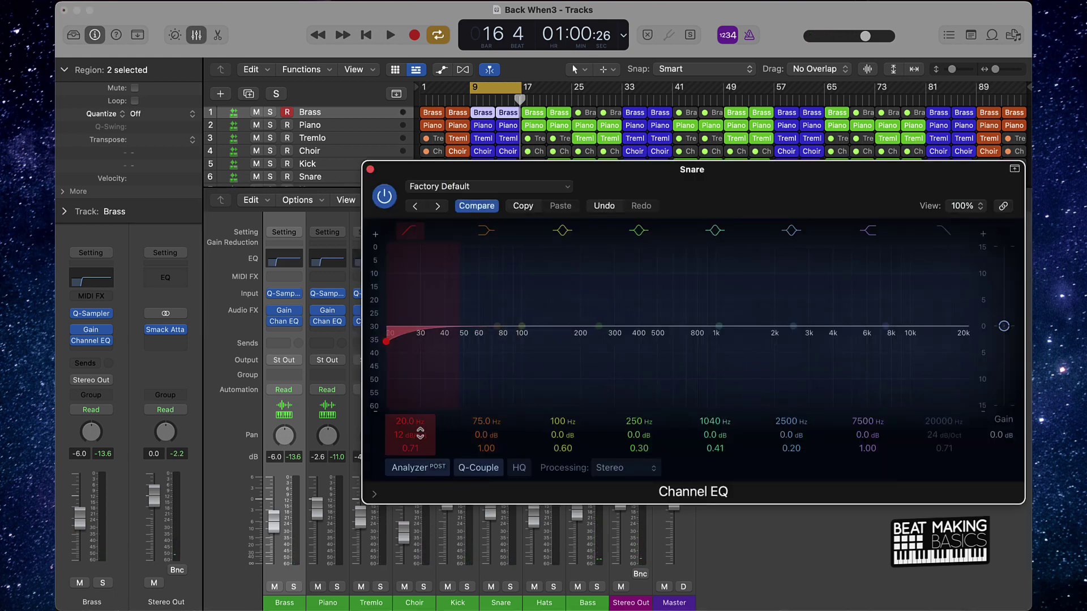
left_click_drag(416, 423, 416, 396)
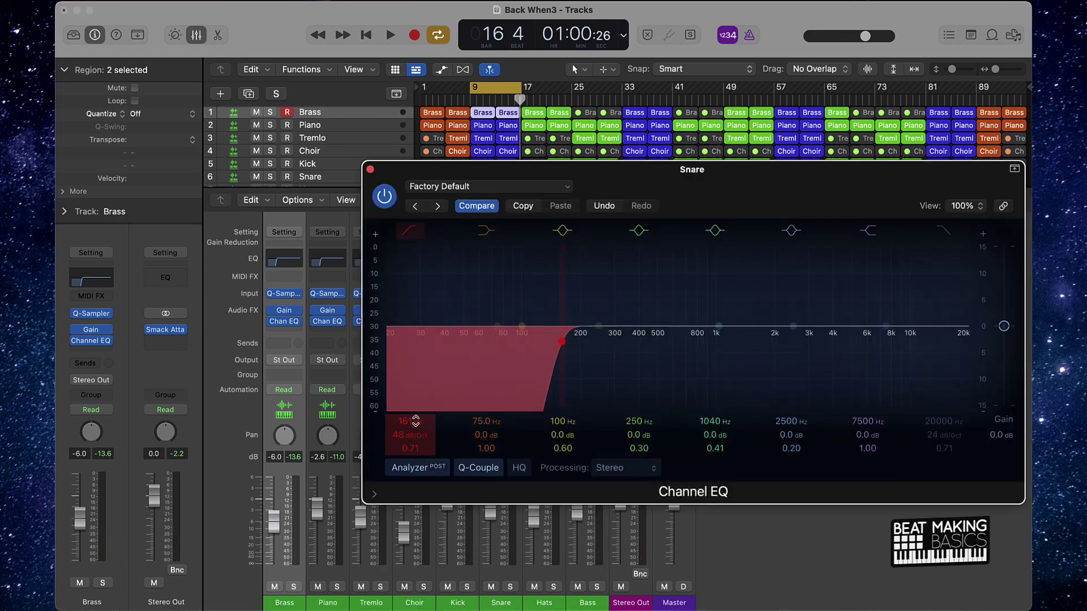
key("space")
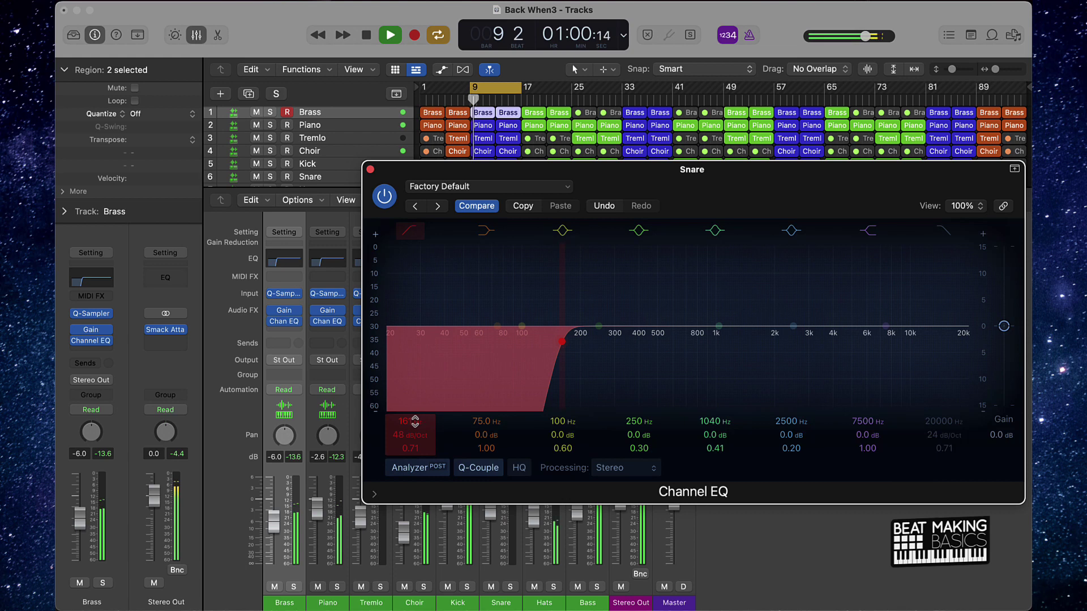
left_click(370, 169)
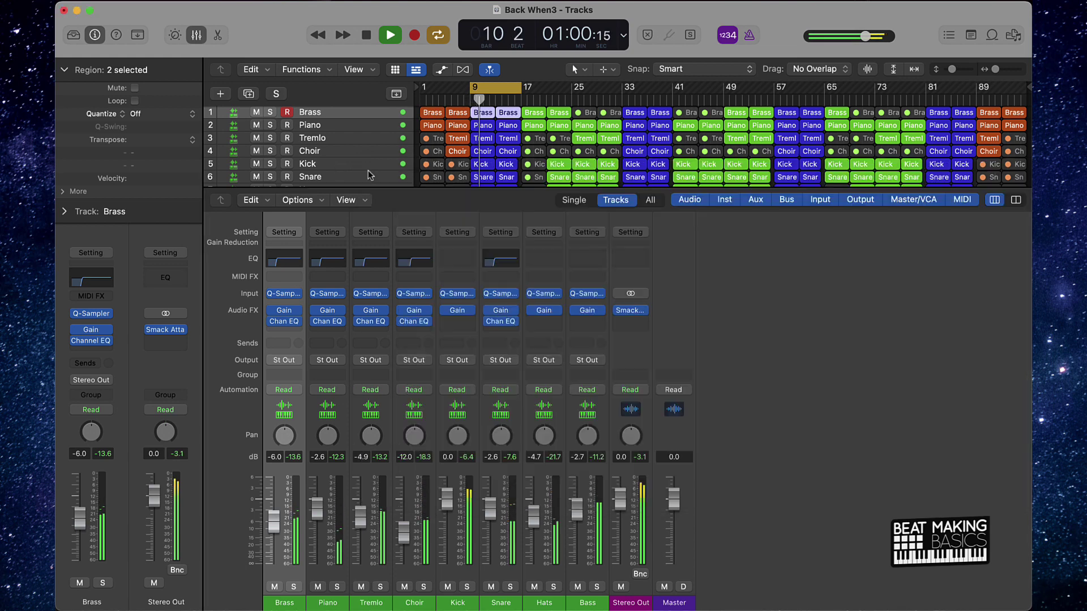
Add a Channel EQ to the Hats track with a low cut at 133 Hz and 48 dB/Oct
left_click(535, 257)
left_click(412, 235)
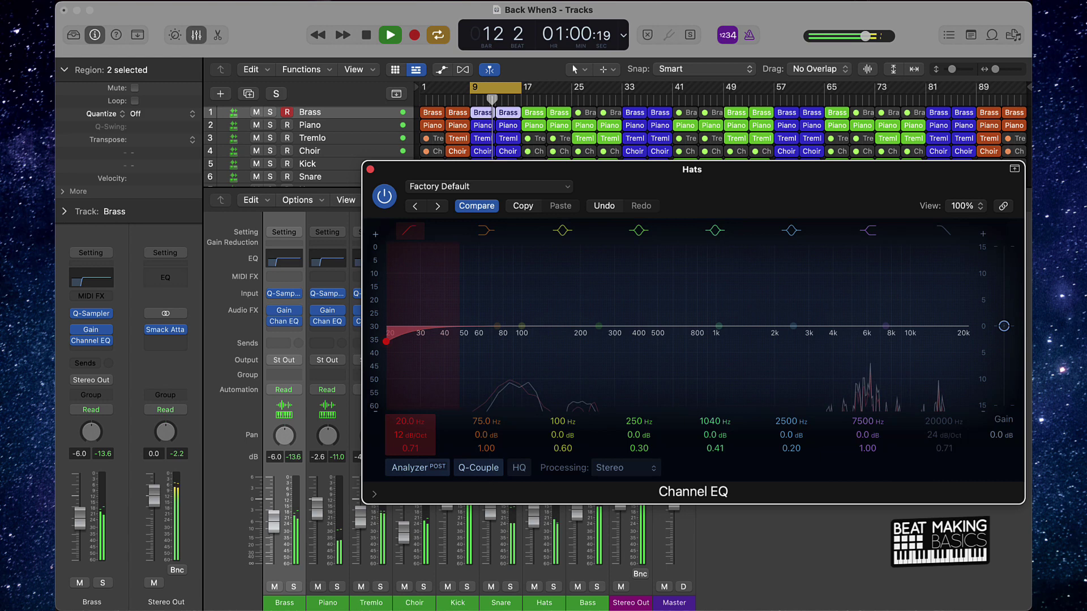
mouse_move(406, 421)
left_mouse_down()
mouse_move(405, 396)
mouse_move(404, 421)
left_mouse_up()
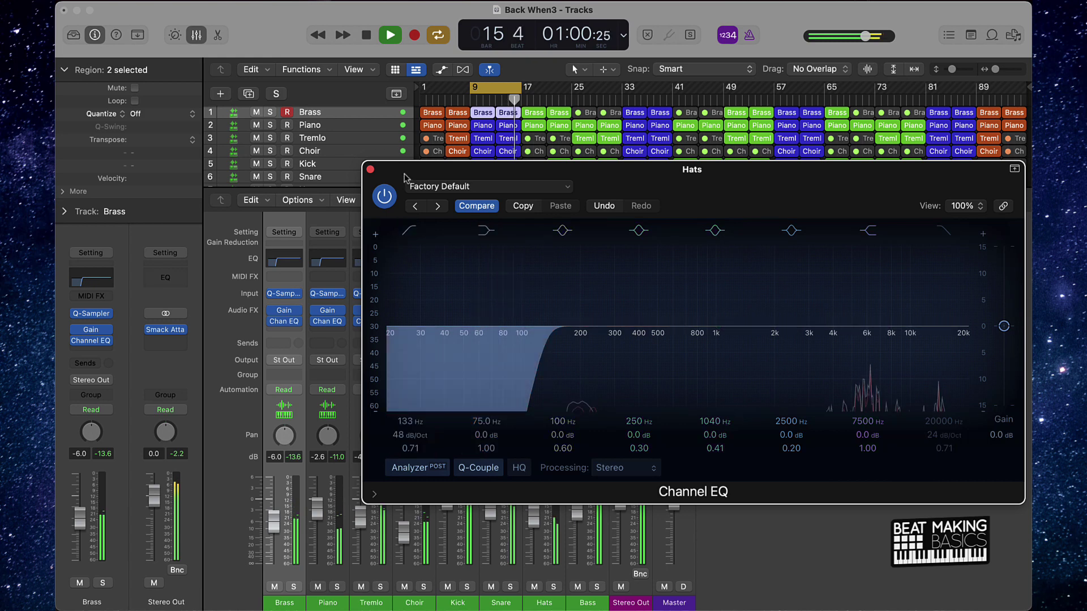
left_click(370, 169)
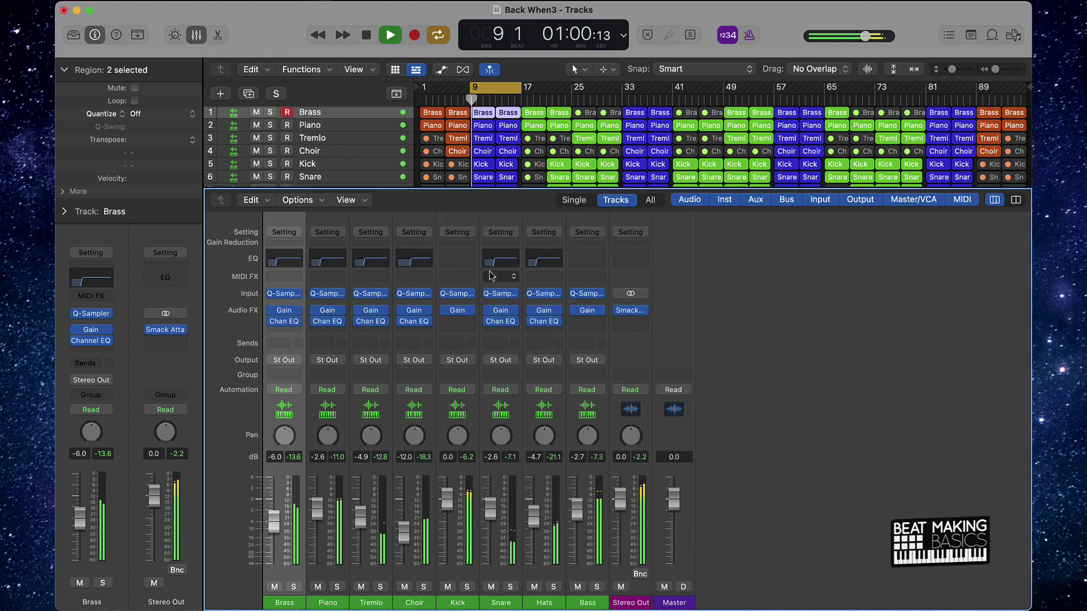
Add a Channel EQ to the Kick track with a low cut at 29.2 Hz and 48 dB/Oct, and stop playback
left_click(457, 258)
left_click(410, 230)
left_click_drag(416, 435, 424, 439)
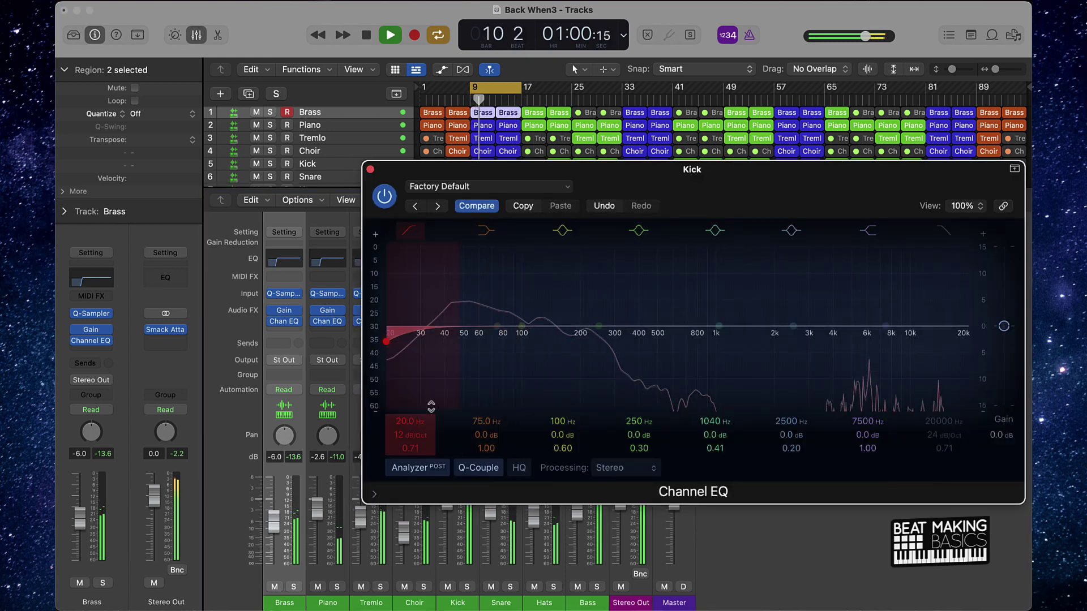
left_click_drag(386, 341, 417, 341)
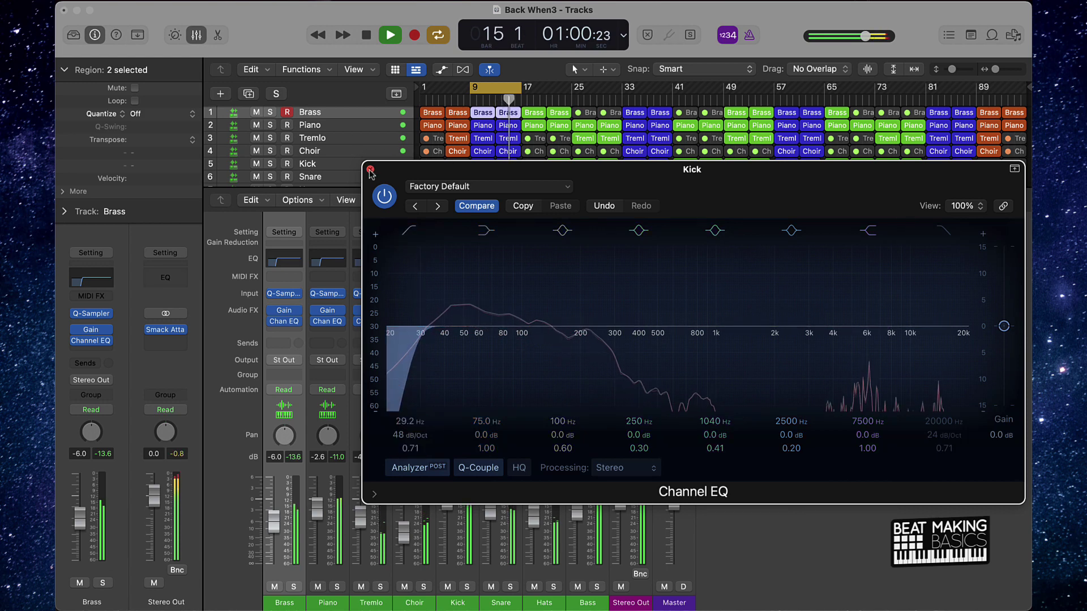
key("super+w")
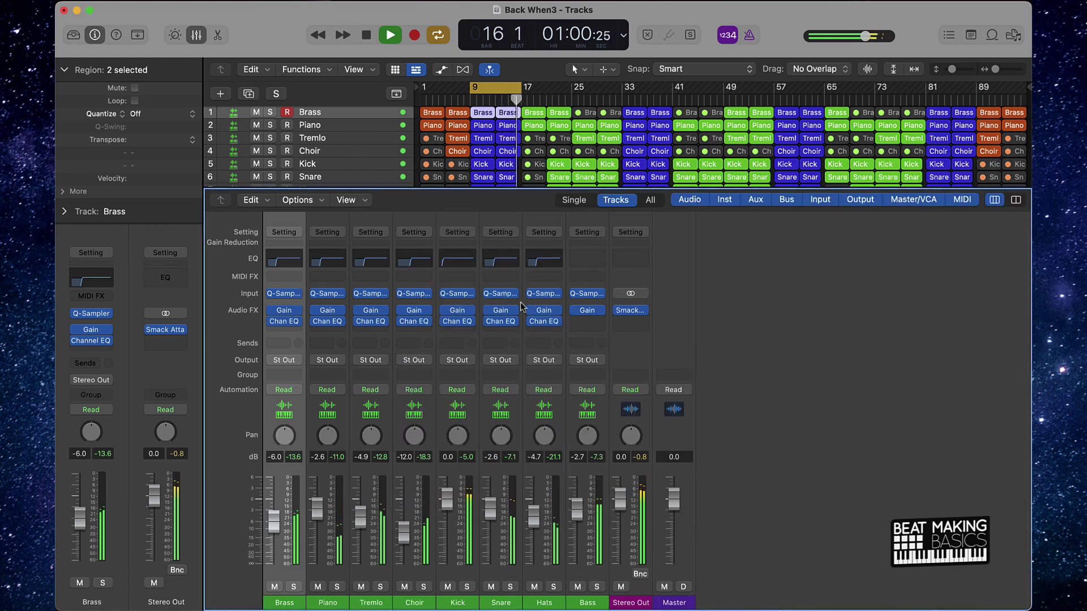
key("space")
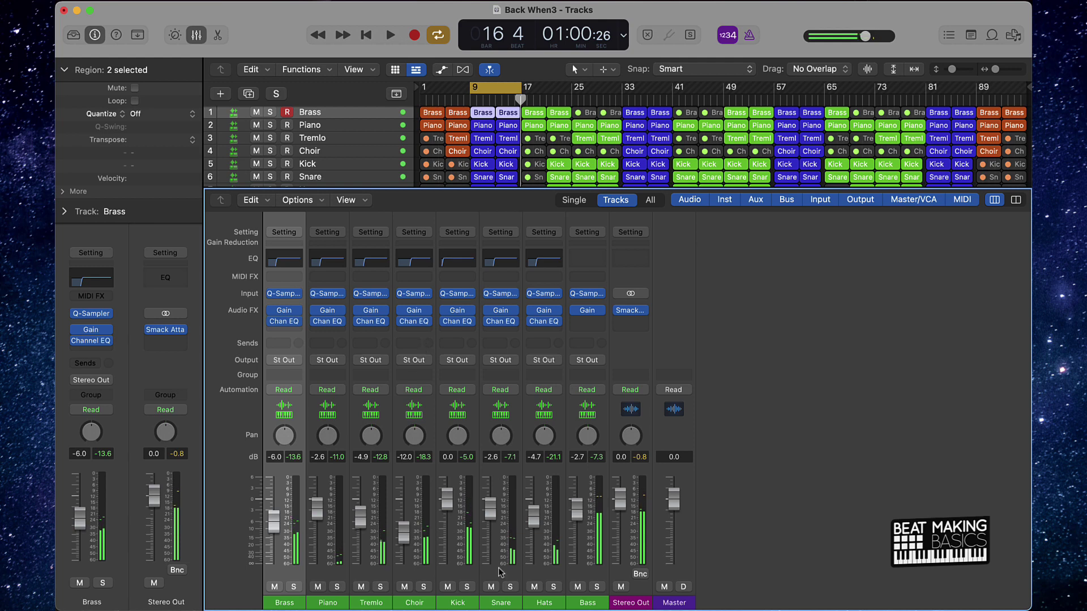
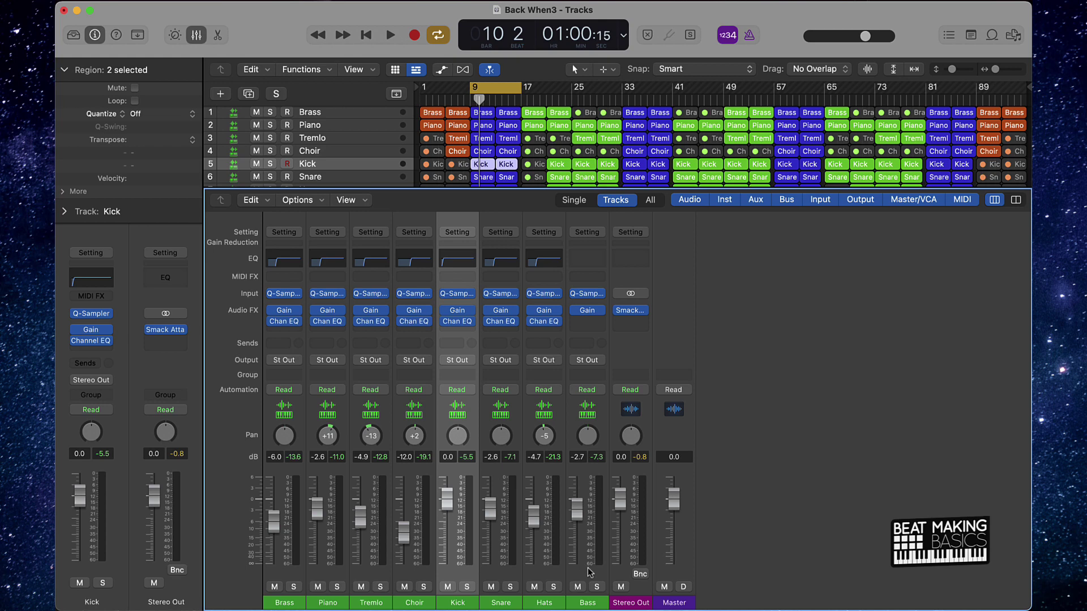
Insert a stereo Delay Designer on the Tremlo track after its Channel EQ and load the 1/4 Alternating Pan preset
left_click(589, 571)
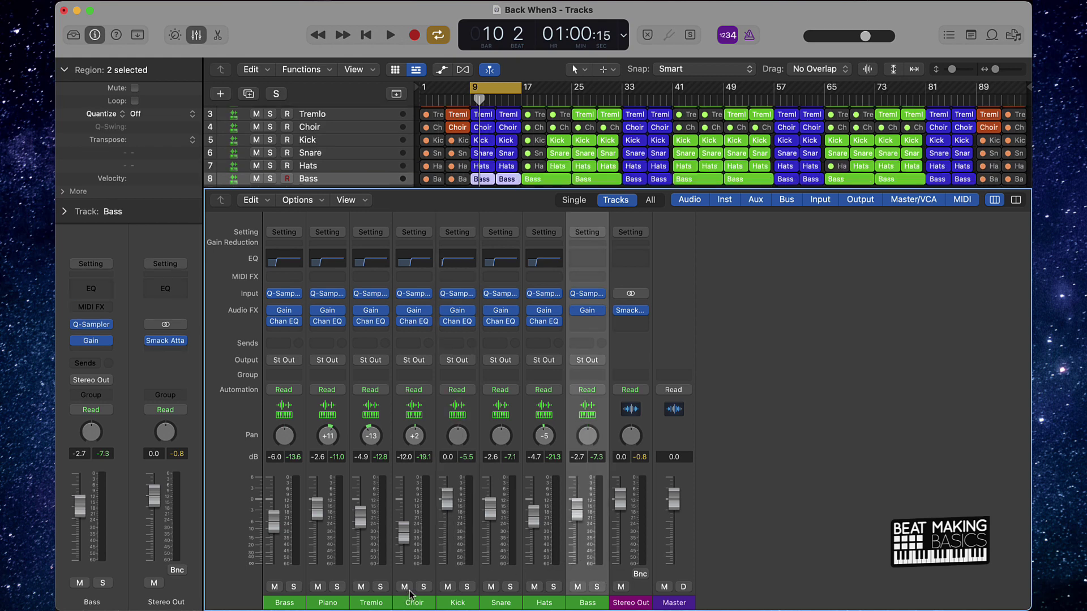
left_click(371, 569)
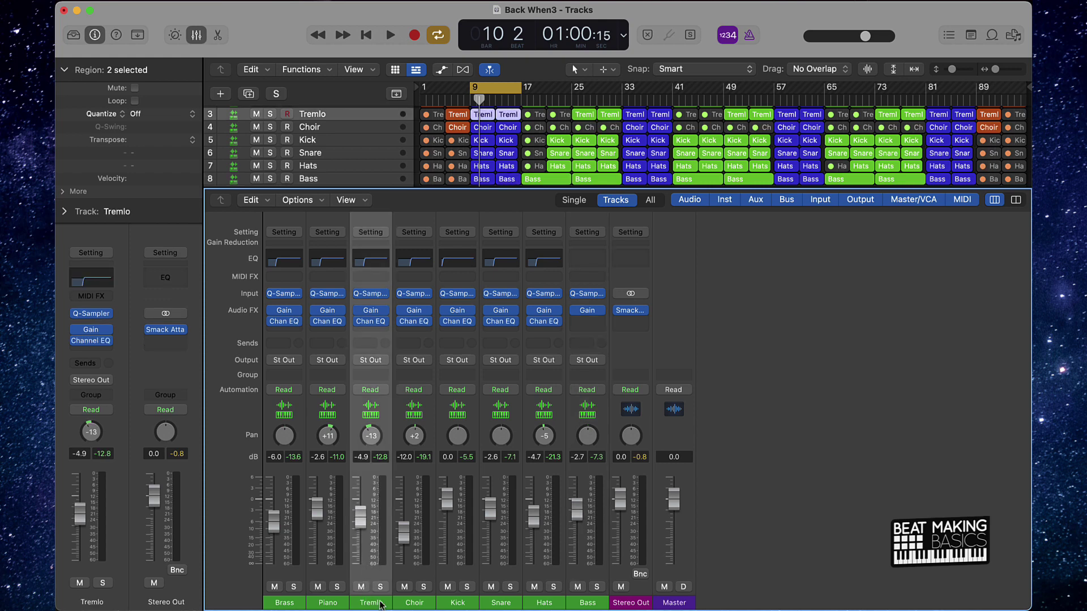
left_click(376, 329)
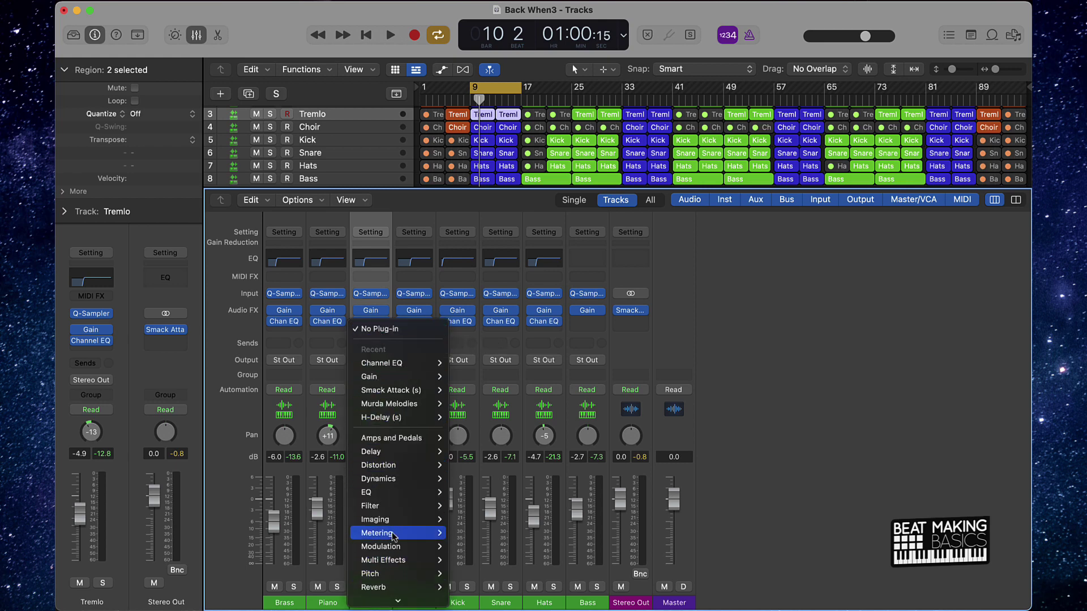
mouse_move(399, 452)
mouse_move(499, 456)
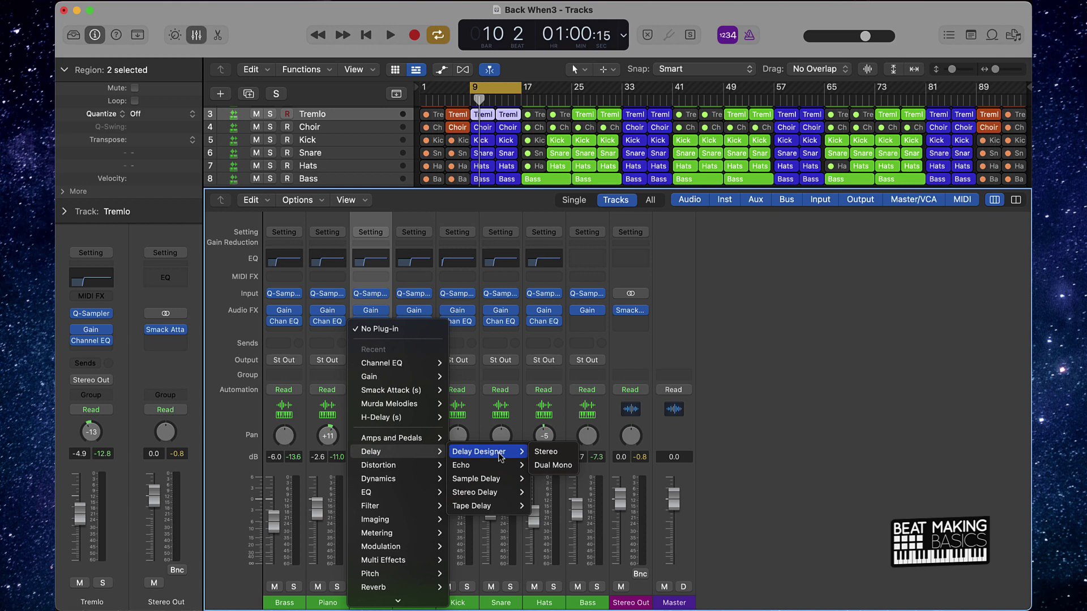
left_click(546, 452)
left_click(438, 206)
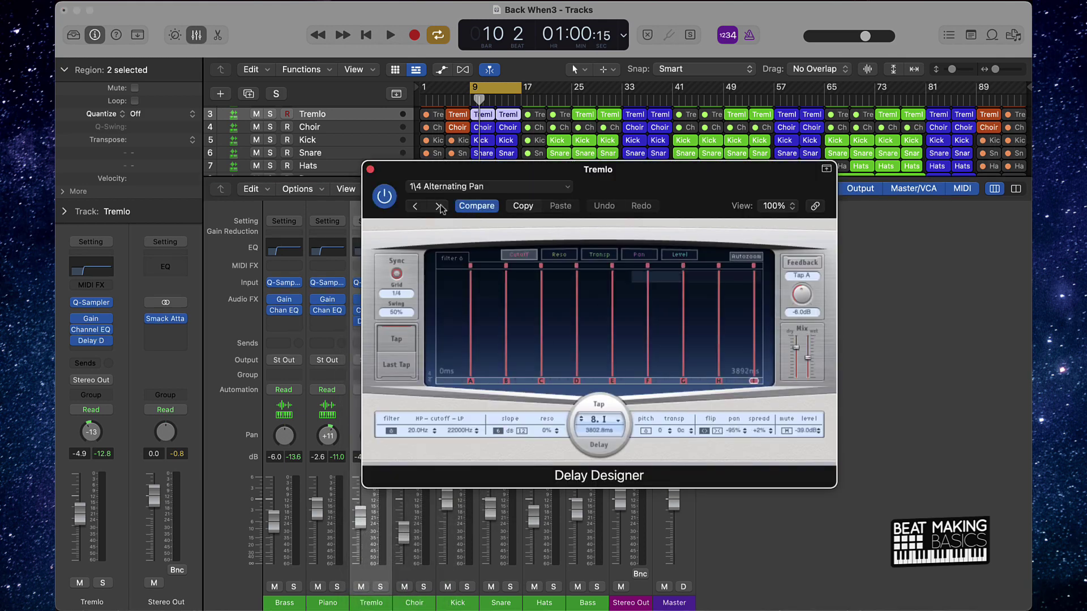
Balance the Delay Designer's dry and wet mix during playback, and raise the Tremlo fader to -3.9 dB
key("space")
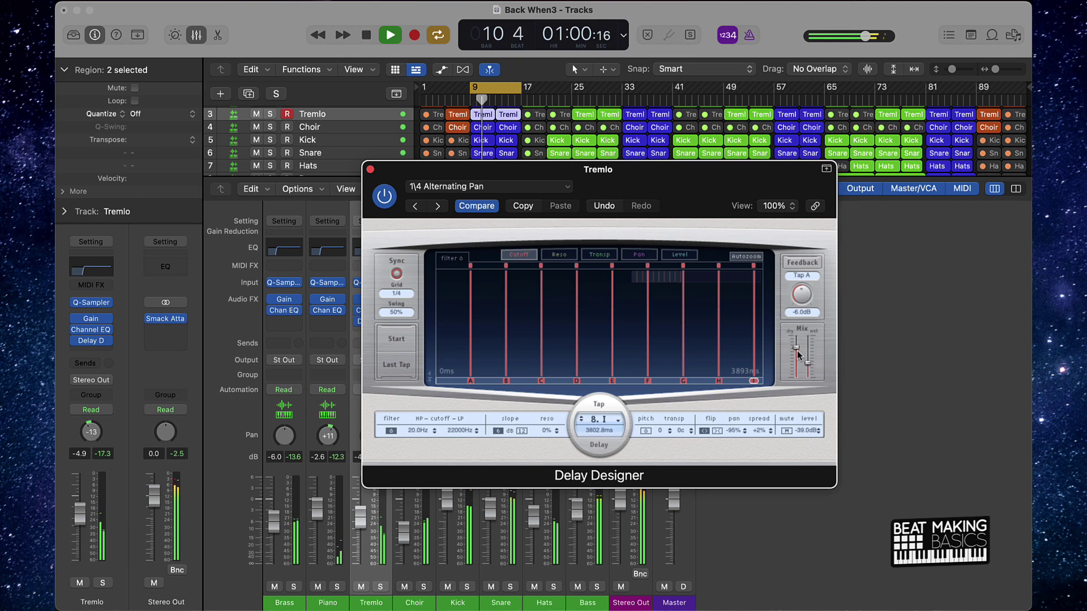
left_click_drag(808, 368, 811, 375)
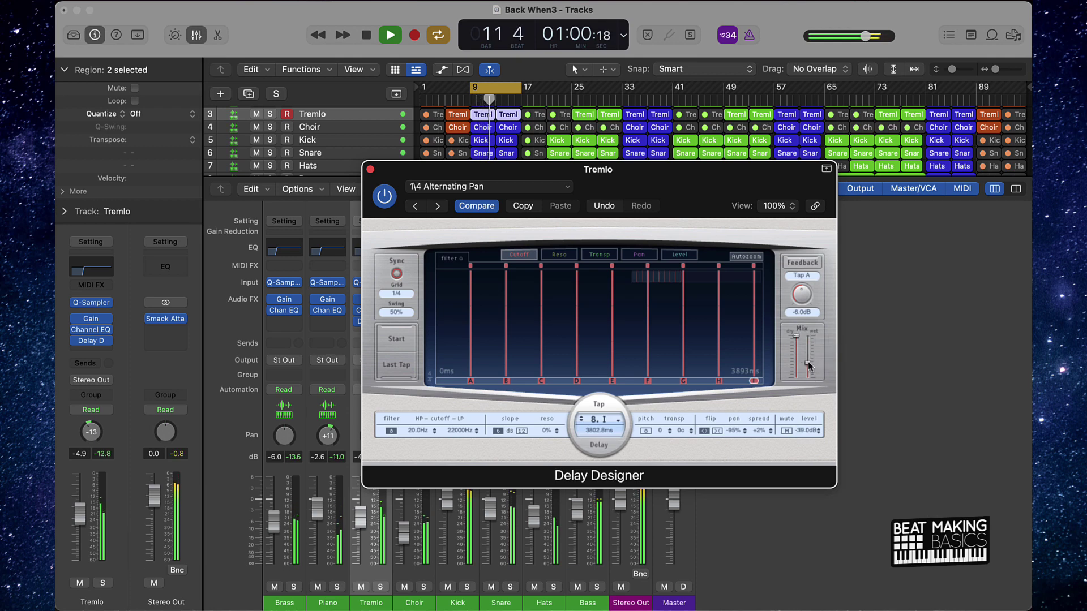
left_click_drag(808, 367, 810, 356)
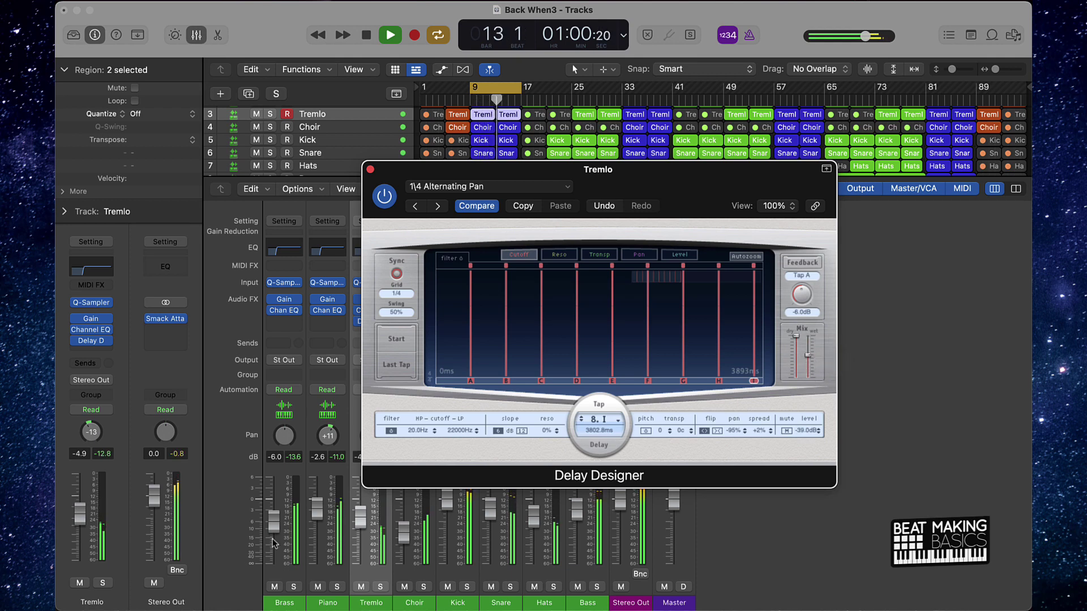
left_click_drag(355, 524, 356, 517)
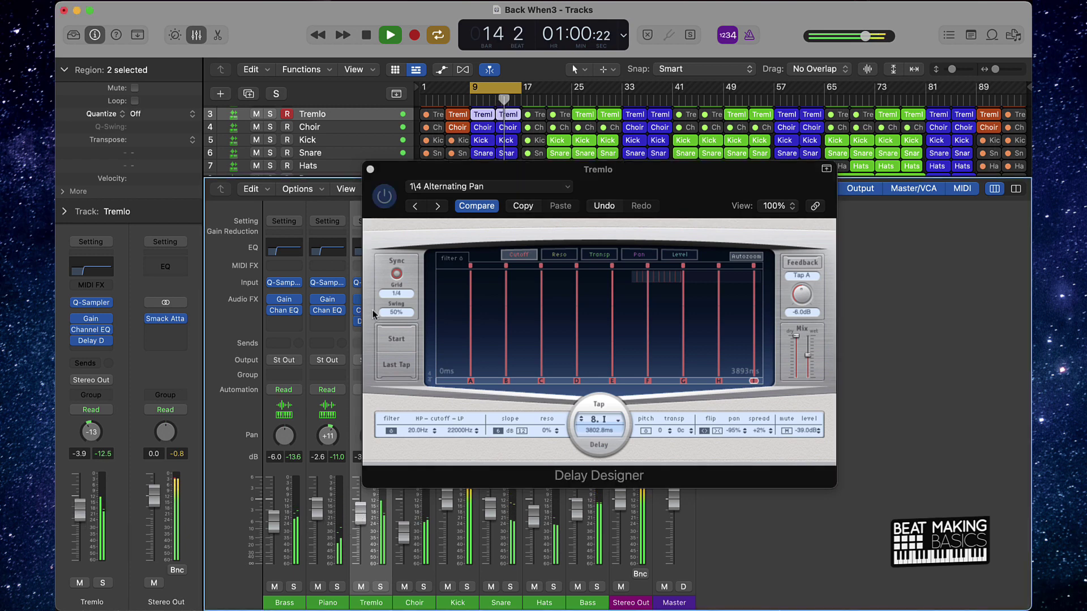
Recheck the Tremlo track's Delay Designer during playback, close it, and lower the Tremlo fader to -5.1 dB
left_click(370, 170)
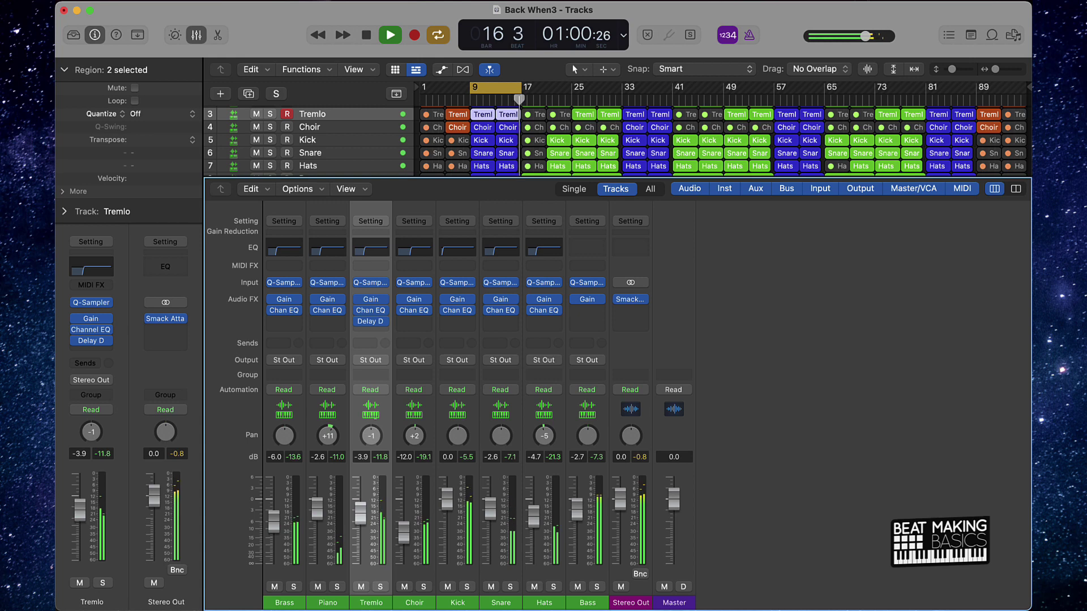
left_click(370, 321)
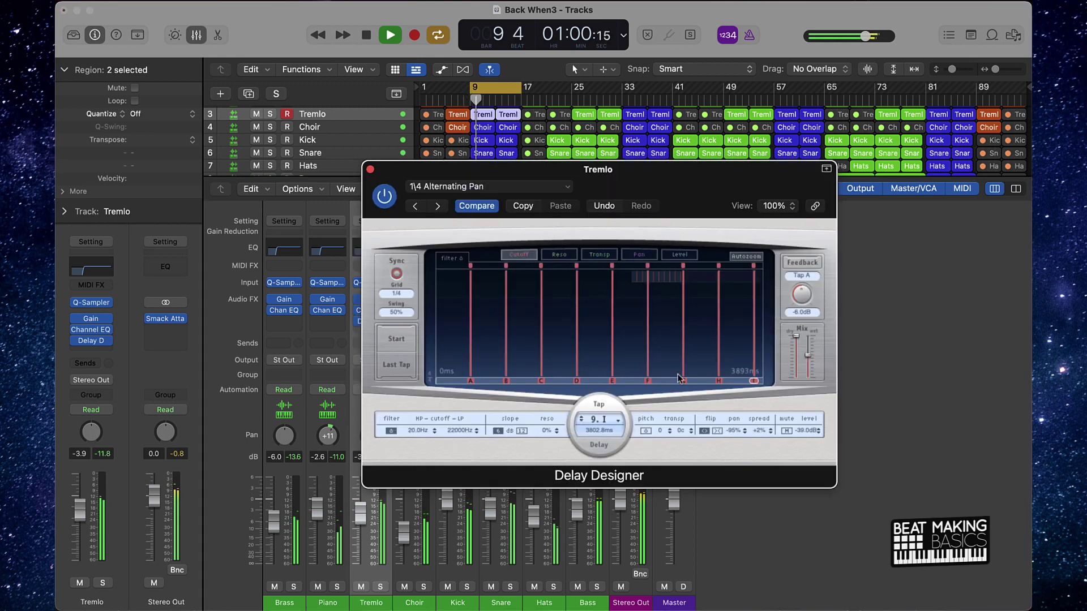
mouse_move(809, 358)
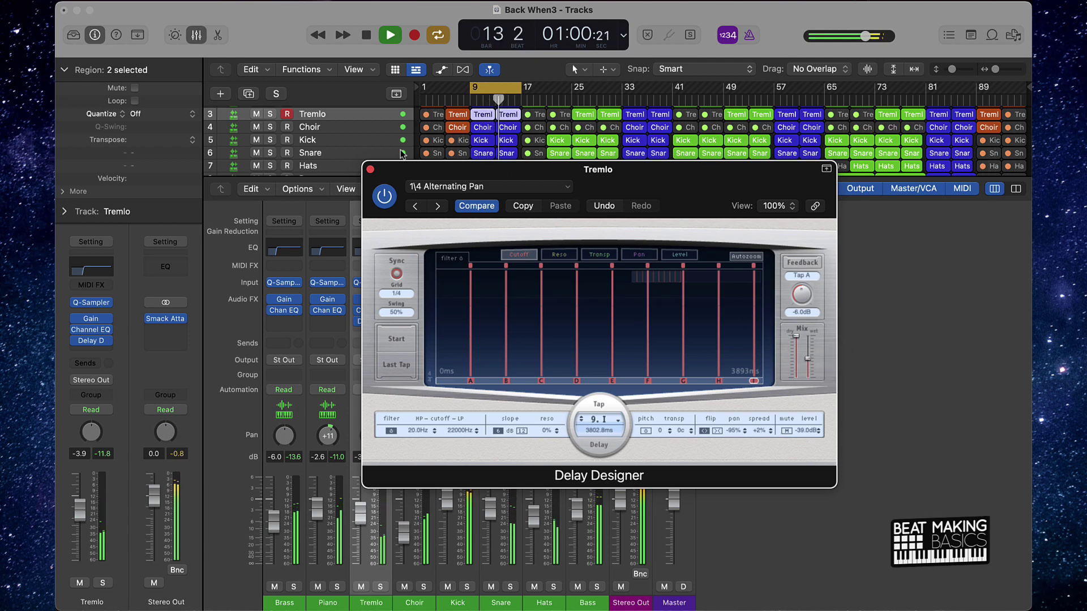
key("super+w")
scroll(534, 164, "down", 5)
left_click(538, 131)
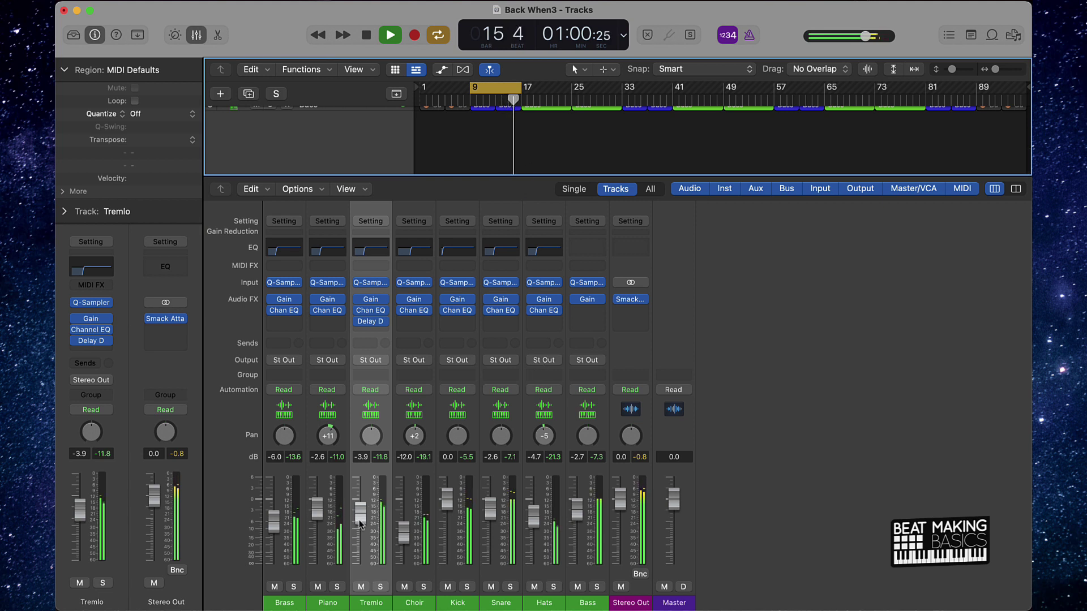
key("Tab")
left_click_drag(360, 516, 359, 525)
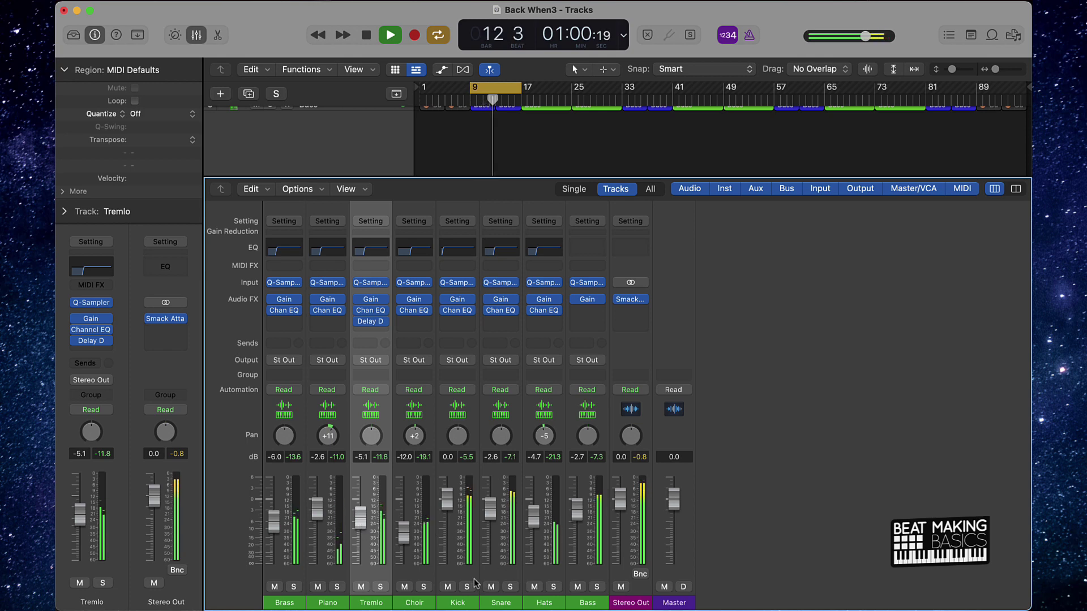
Raise the Kick and Snare faders together to 0.5 dB and -1.6 dB, and stop playback
left_click_drag(459, 572, 500, 569)
left_click_drag(490, 508, 491, 501)
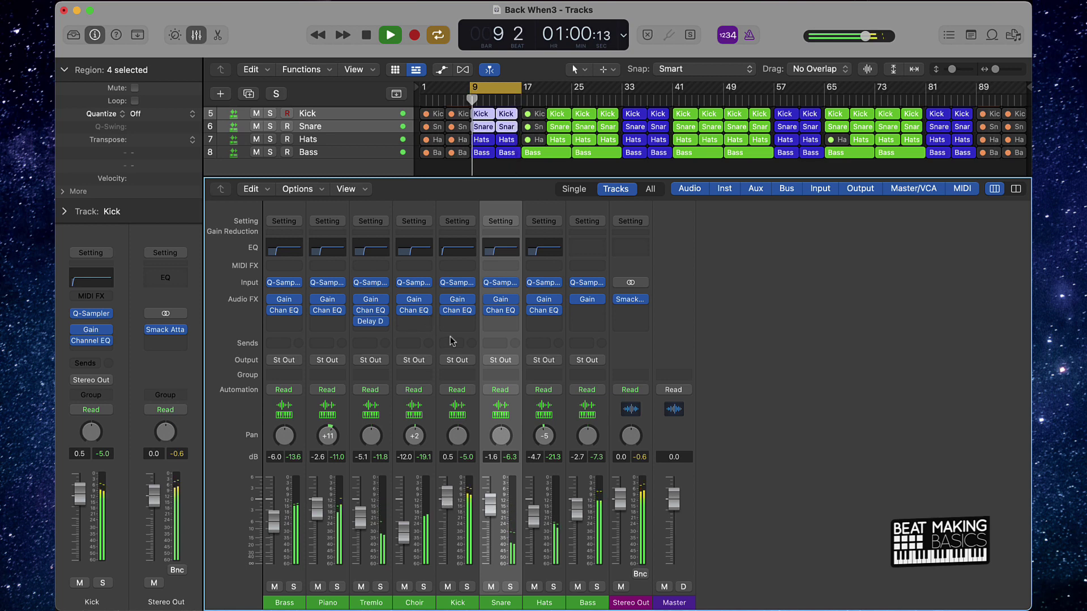
key("space")
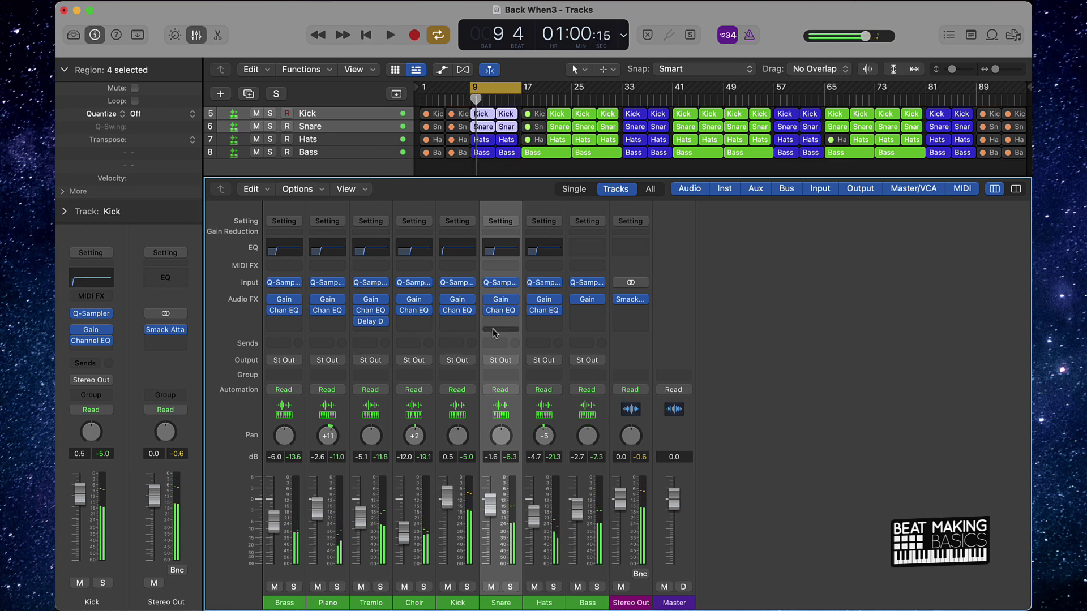
Slightly reduce the wet mix in the Tremlo track's Delay Designer and close the plug-in
left_click(372, 322)
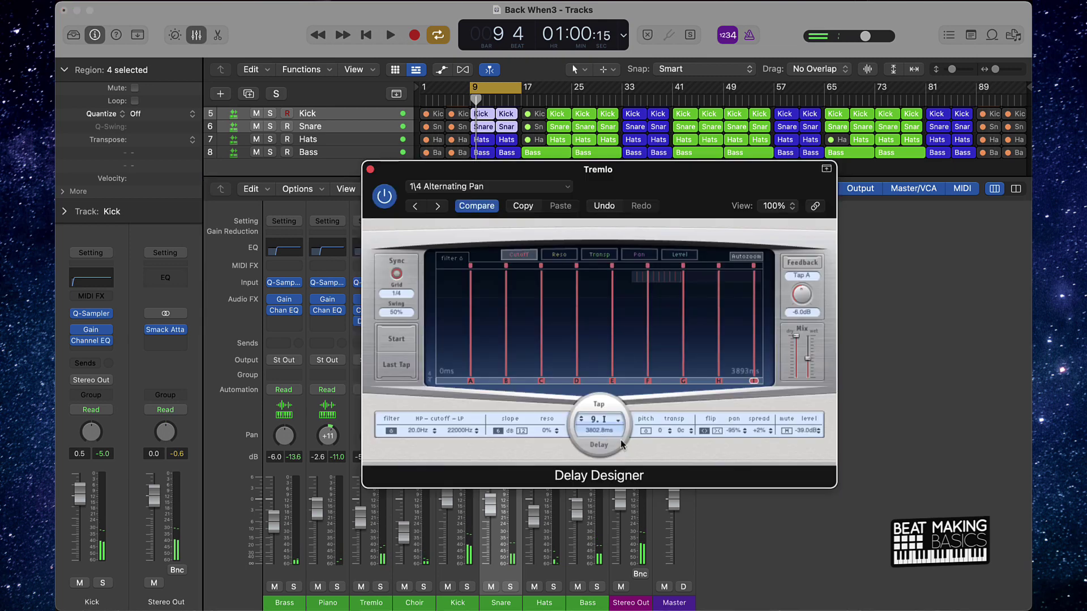
left_click_drag(808, 359, 808, 361)
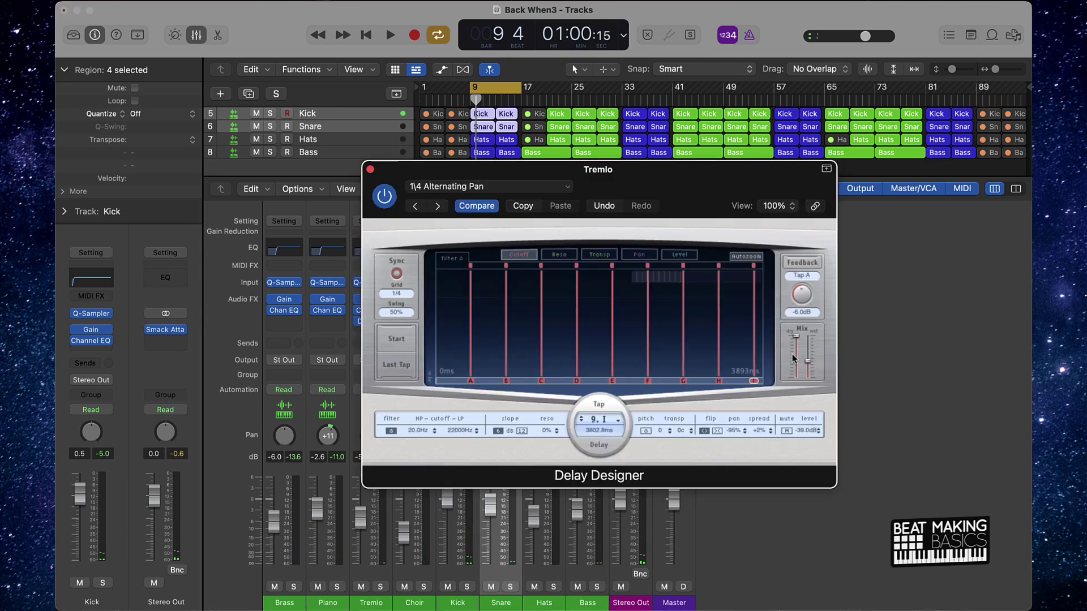
left_click(370, 170)
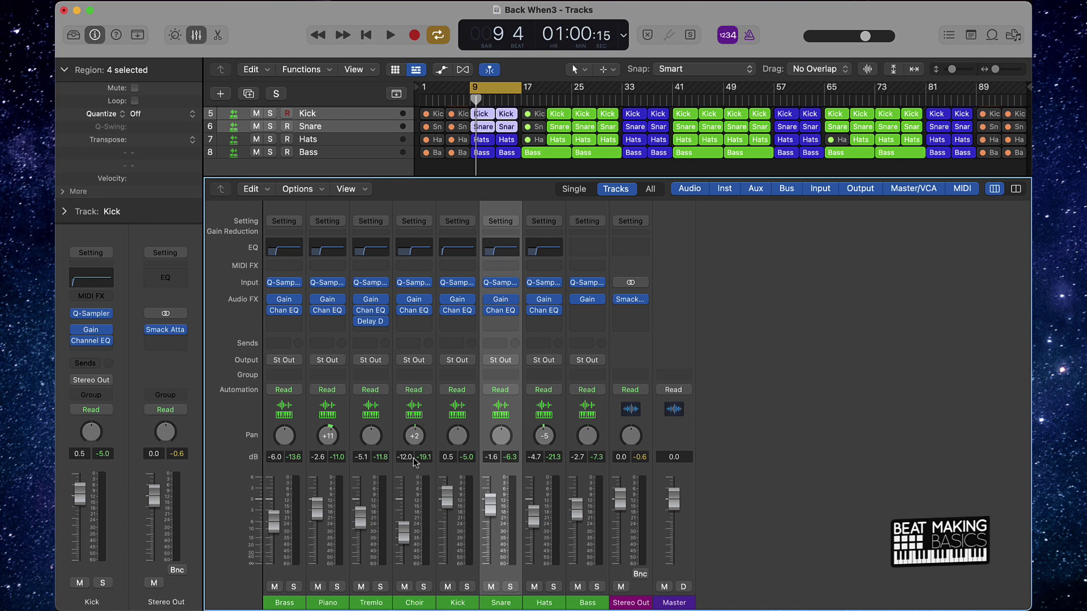
Raise the Piano fader to -1.0 dB while the loop plays, and stop playback
left_click(375, 464)
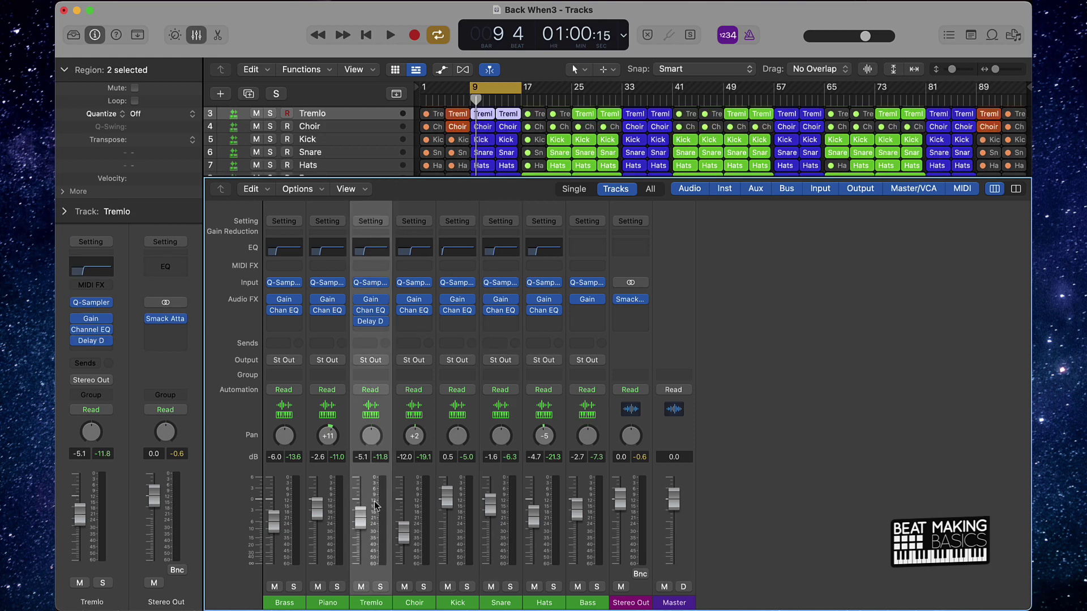
key("space")
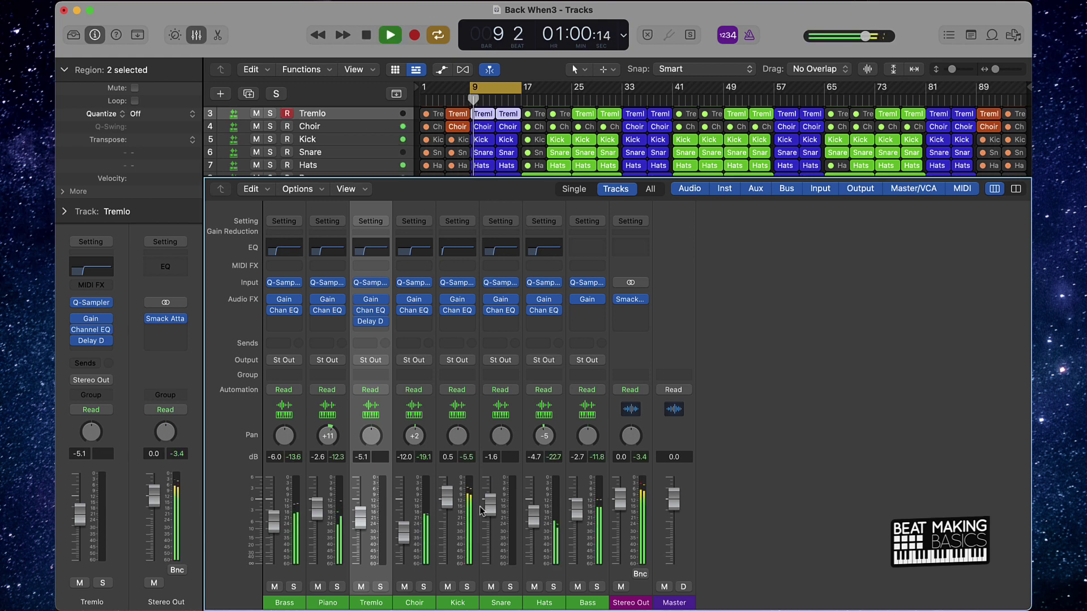
left_click_drag(321, 516, 321, 507)
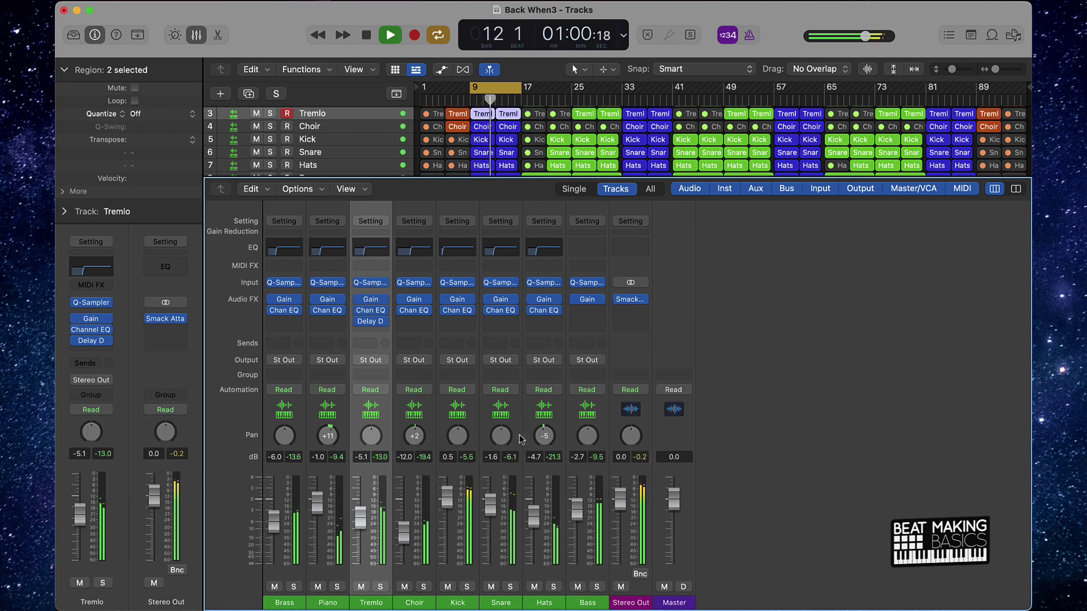
key("space")
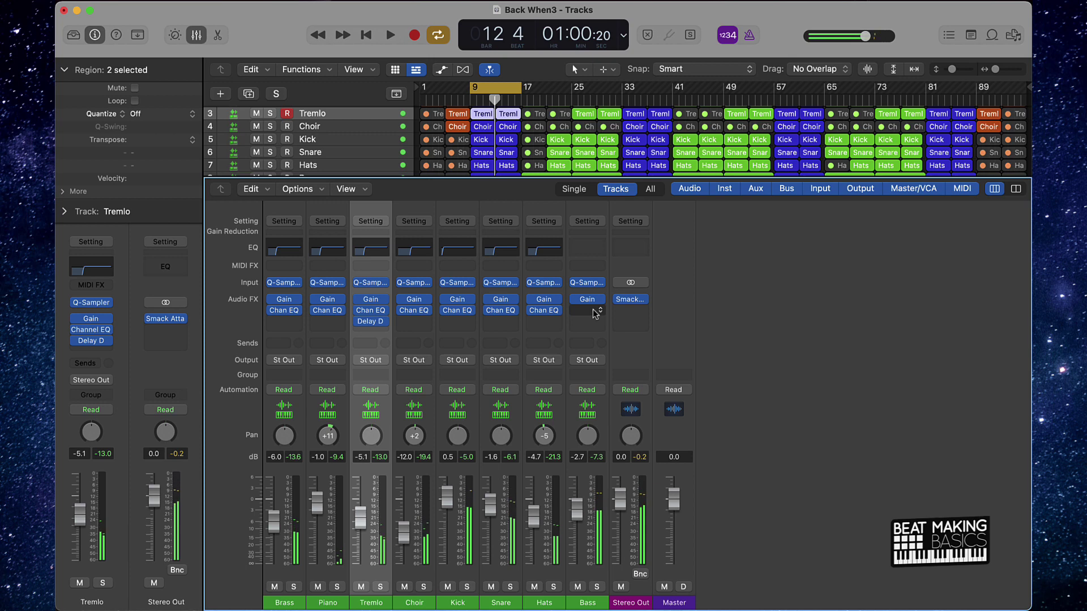
Insert the stereo Waves RBass plug-in on the Bass track after its Gain
left_click(594, 312)
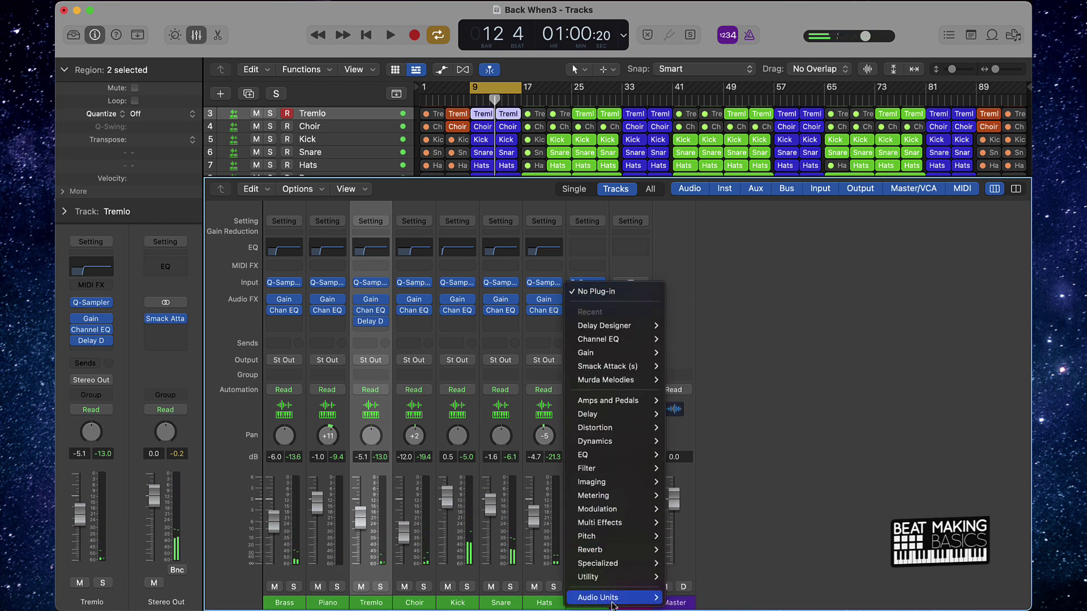
mouse_move(613, 598)
mouse_move(696, 584)
mouse_move(863, 478)
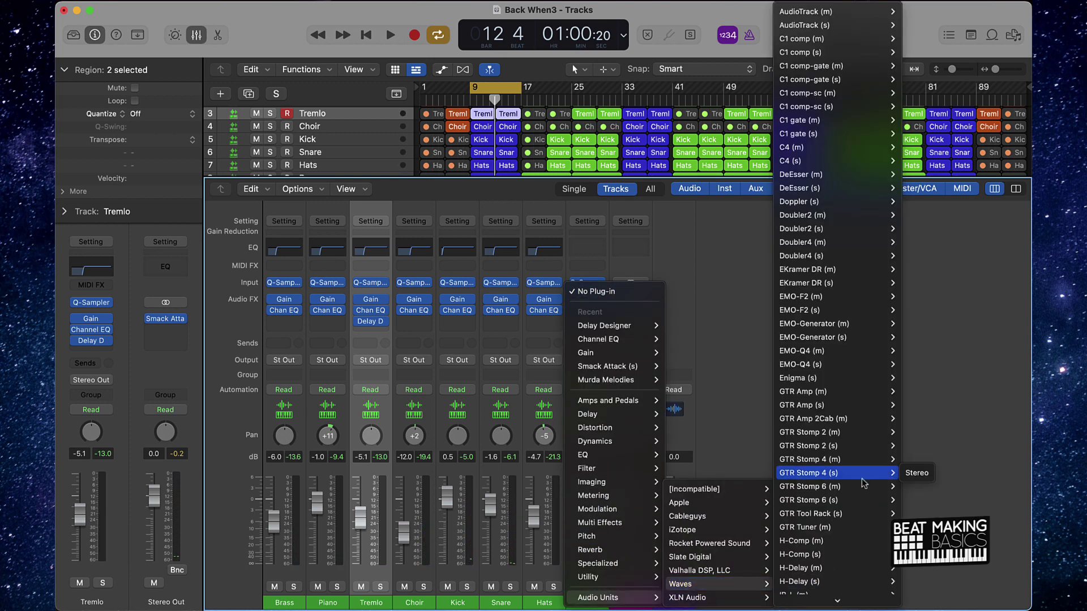
scroll(863, 481, "down", 15)
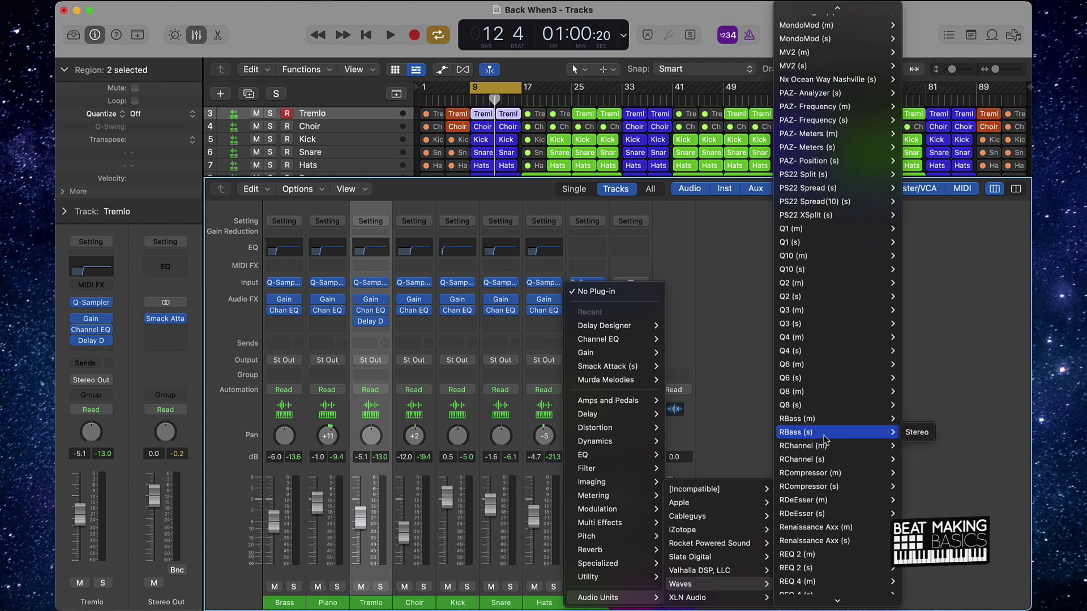
left_click(824, 437)
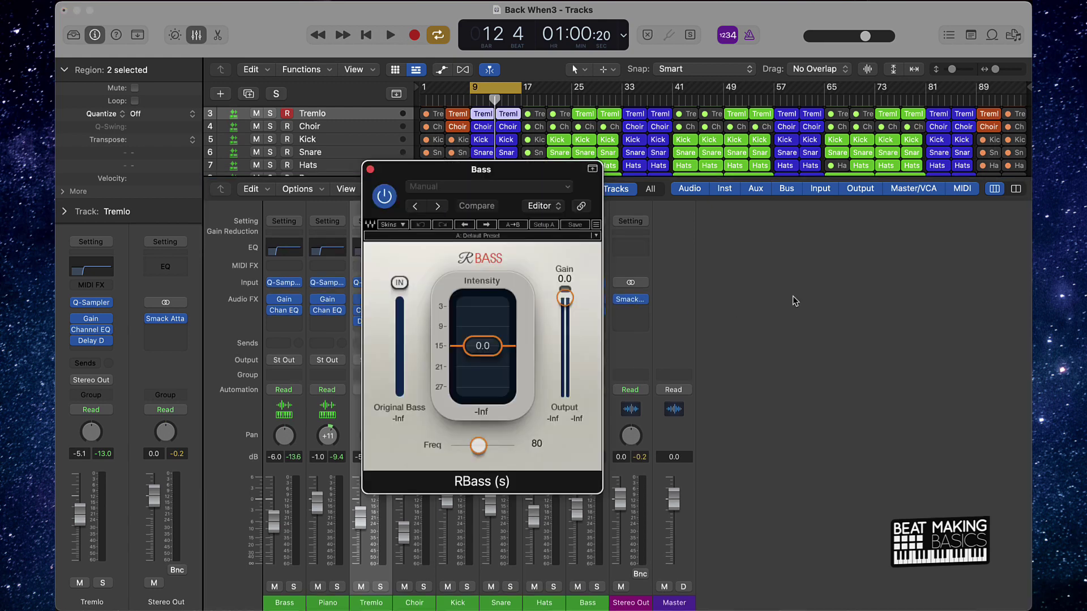
Set the Bass track's RBass to frequency 54 and intensity -1.6 during playback, and close the plug-in
key("space")
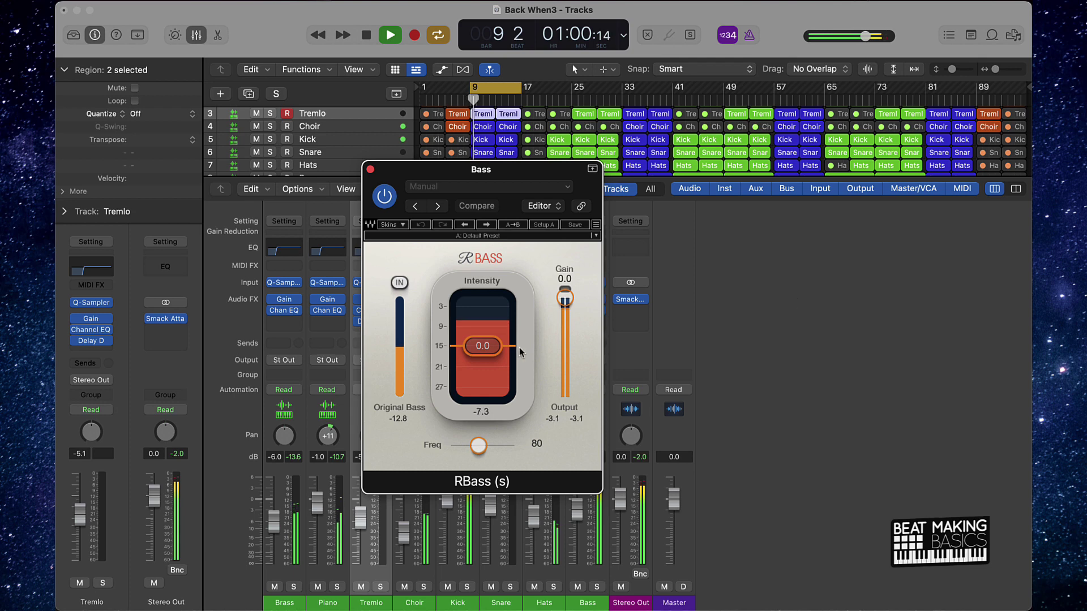
left_click_drag(478, 446, 467, 446)
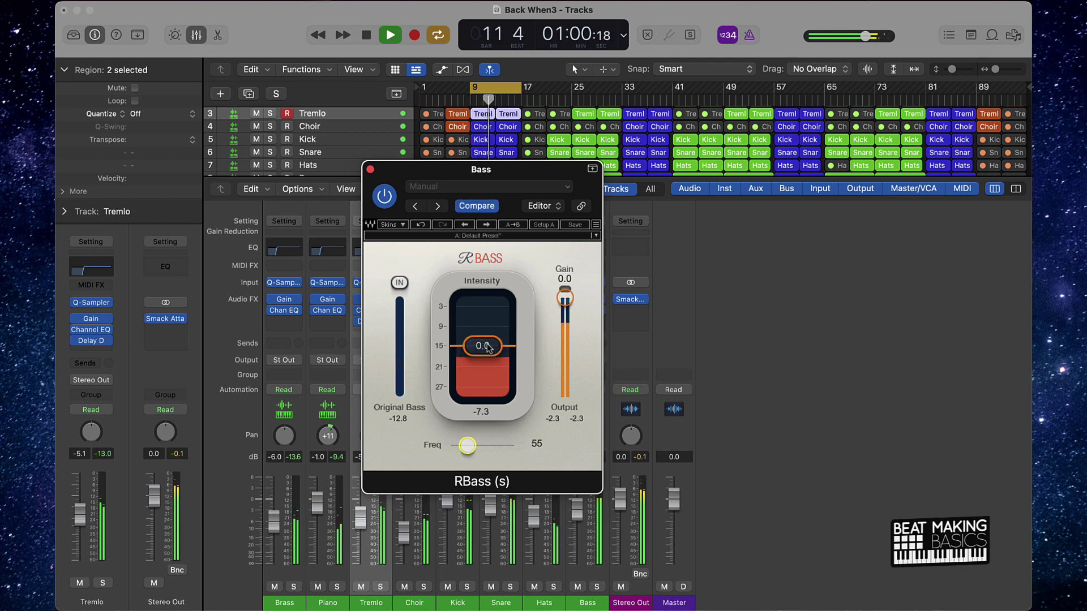
left_click_drag(482, 346, 482, 350)
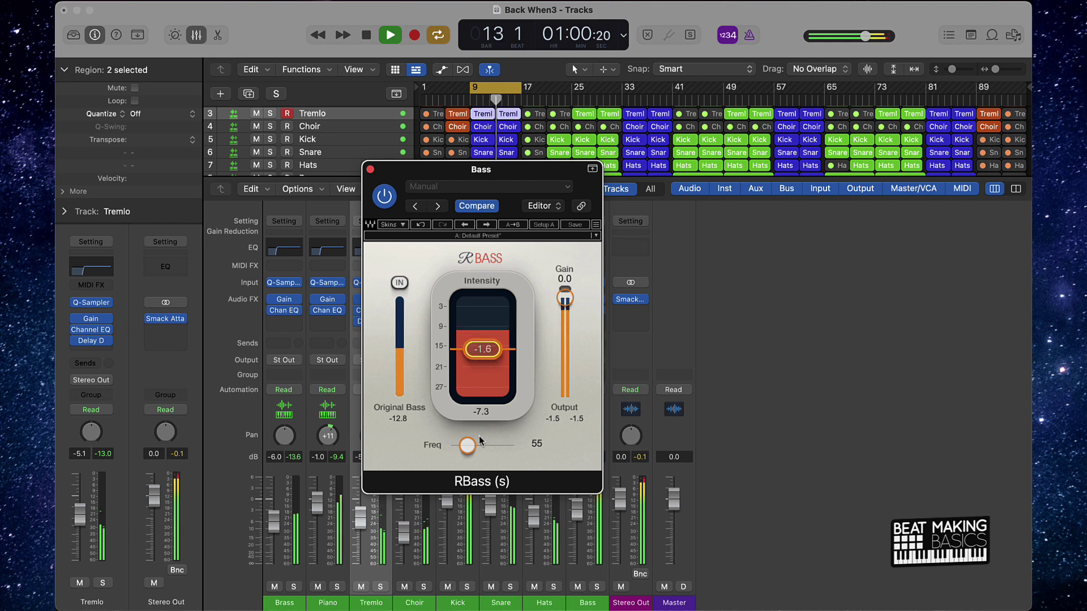
mouse_move(467, 445)
left_mouse_down()
mouse_move(514, 445)
mouse_move(451, 445)
mouse_move(476, 446)
mouse_move(467, 445)
left_mouse_up()
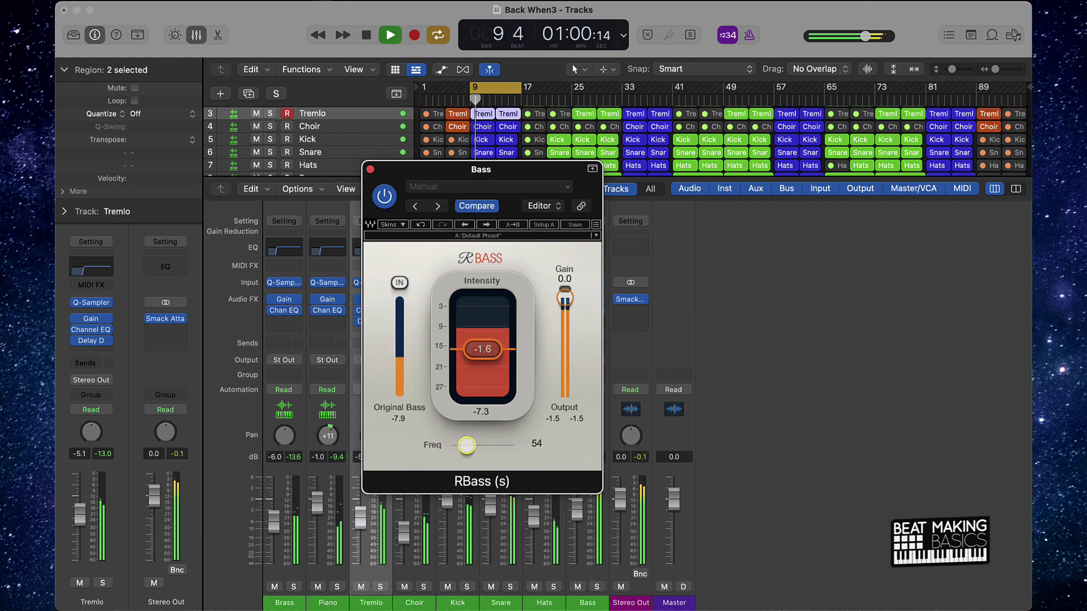
left_click(370, 168)
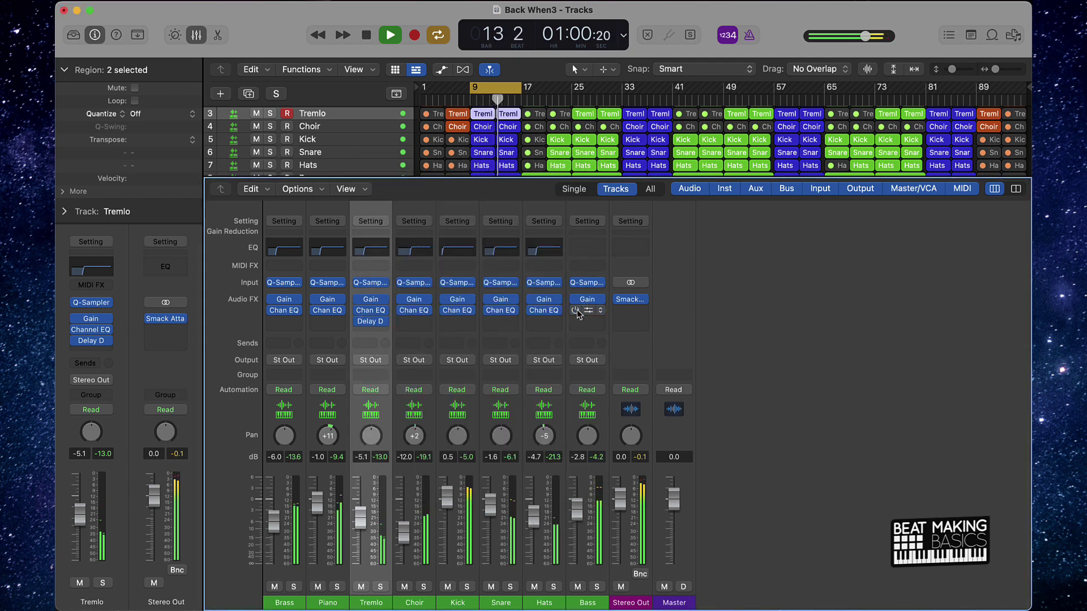
Boost the Kick's Channel EQ low shelf by 2.9 dB at 131 Hz and cut 6.5 dB at 1020 Hz with Q 0.51
left_click(451, 321)
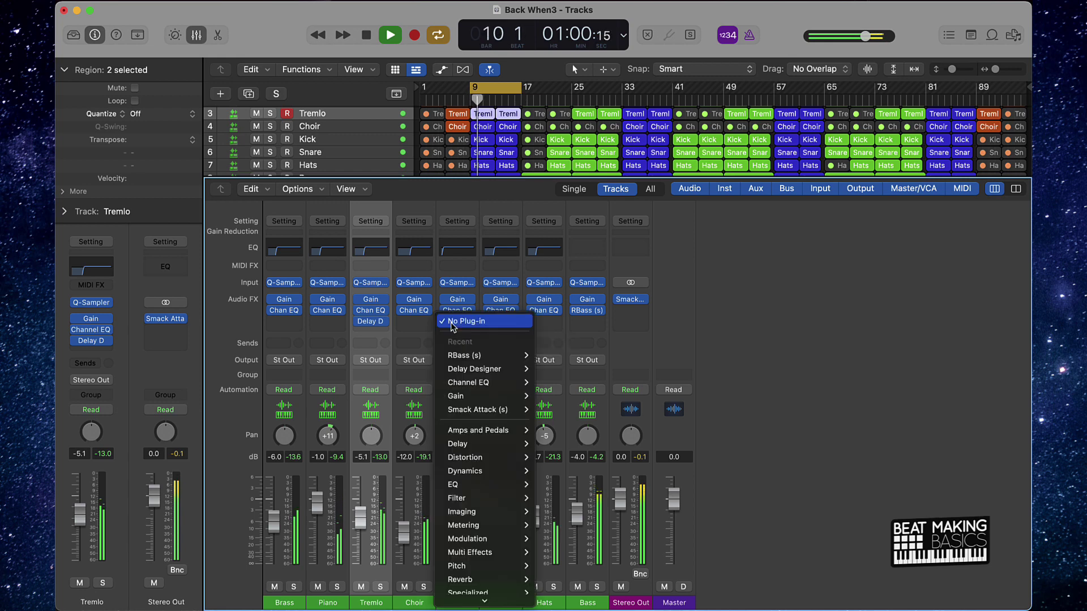
left_click(460, 255)
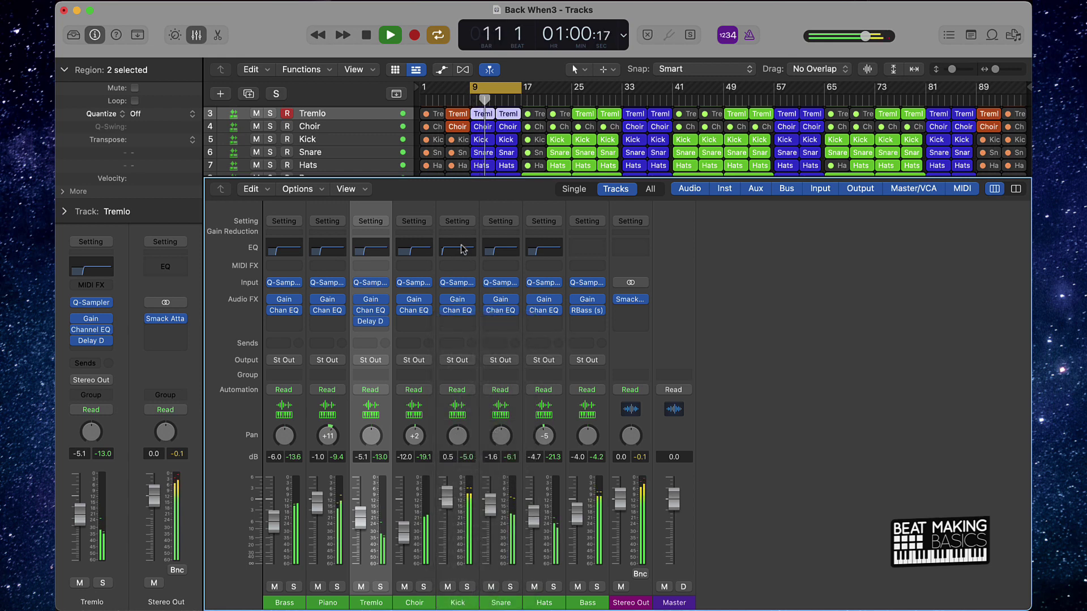
left_click(462, 253)
left_click_drag(500, 324, 546, 314)
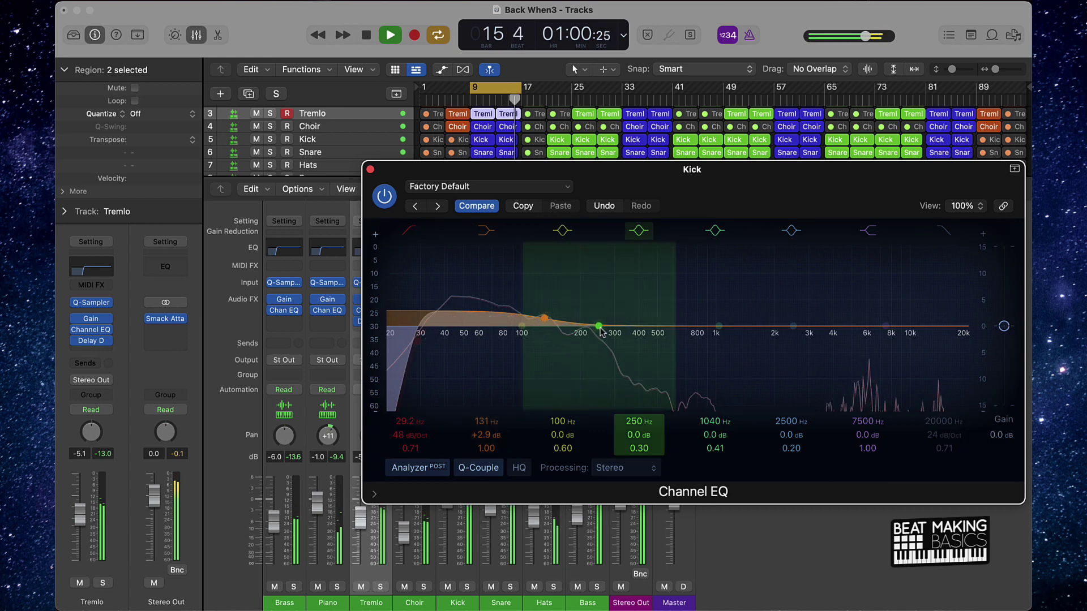
left_click_drag(599, 326, 719, 374)
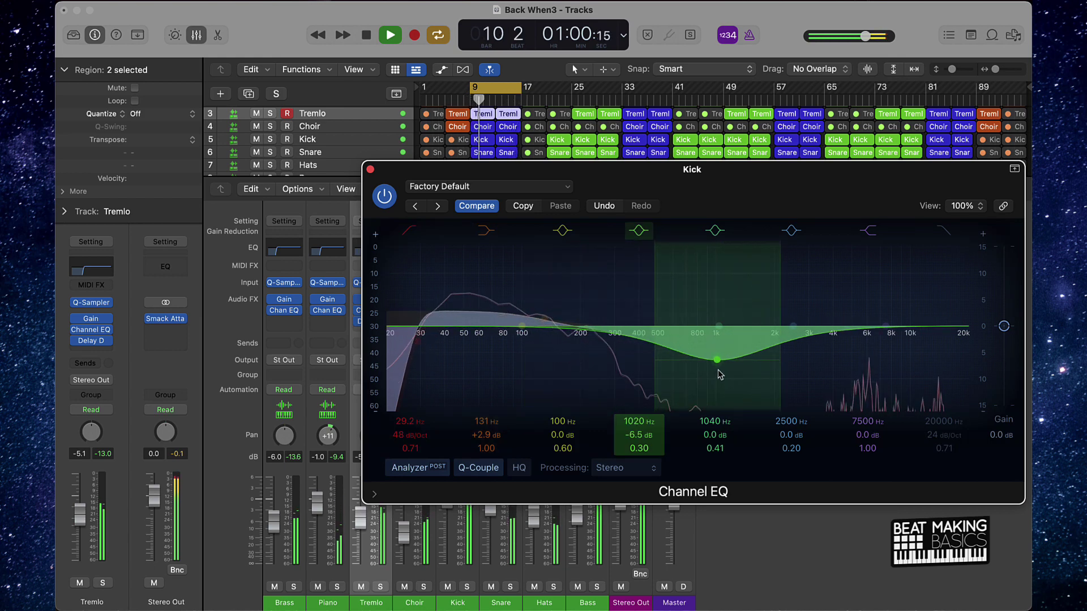
left_click_drag(649, 447, 649, 436)
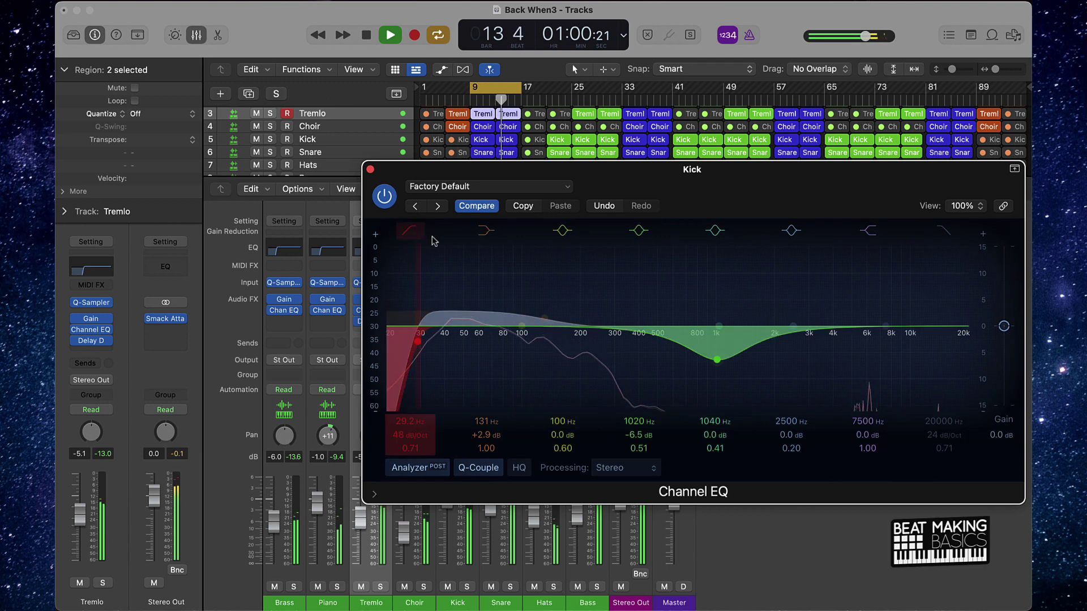
left_click(369, 170)
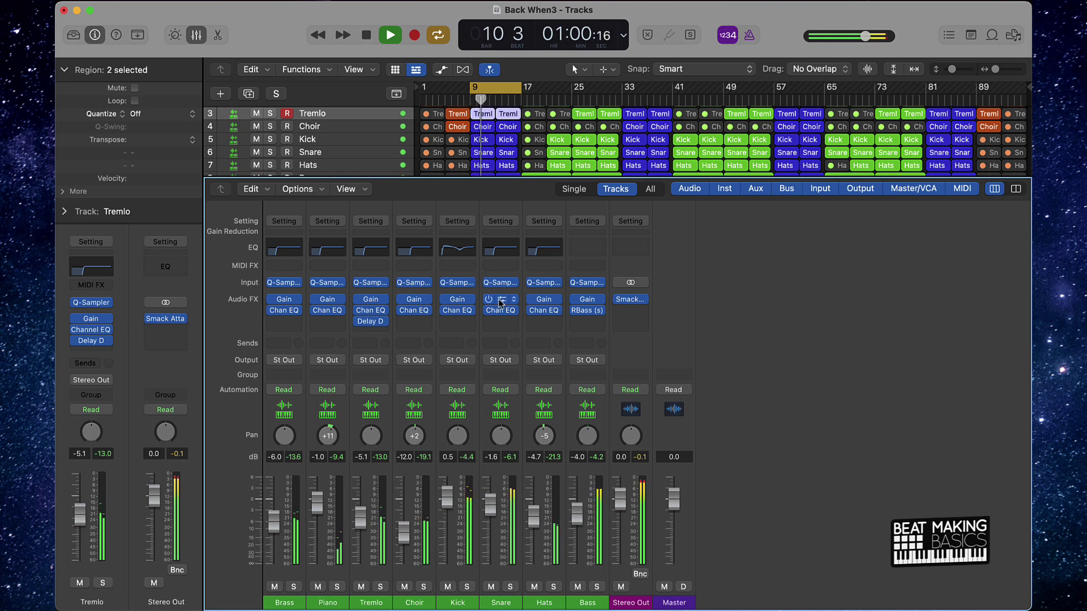
Boost the Snare's Channel EQ by 2.5 dB at 2100 Hz and close the plug-in
left_click(496, 249)
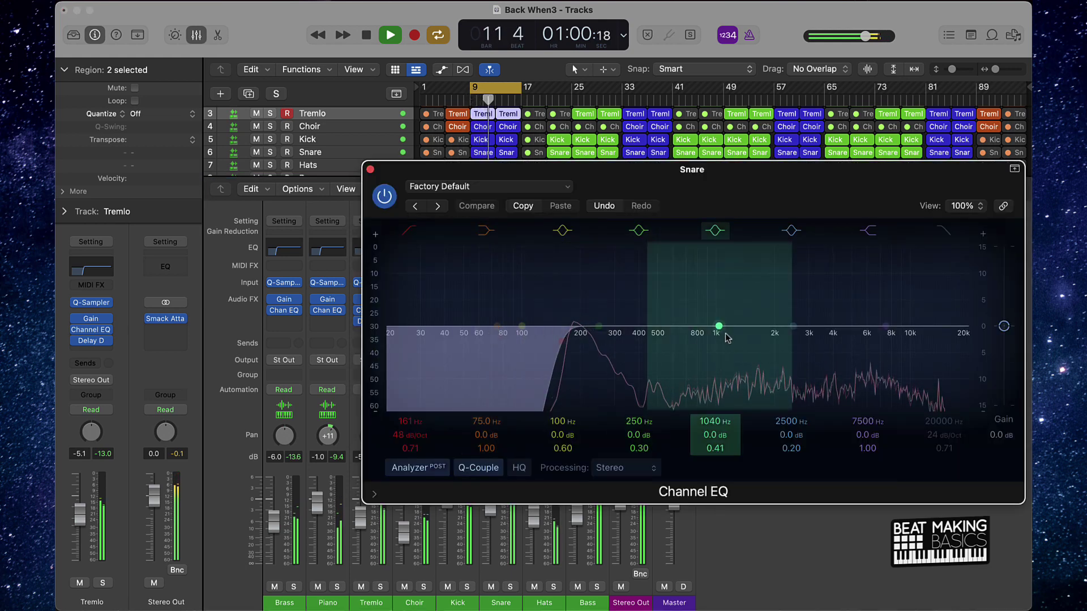
left_click_drag(719, 325, 778, 308)
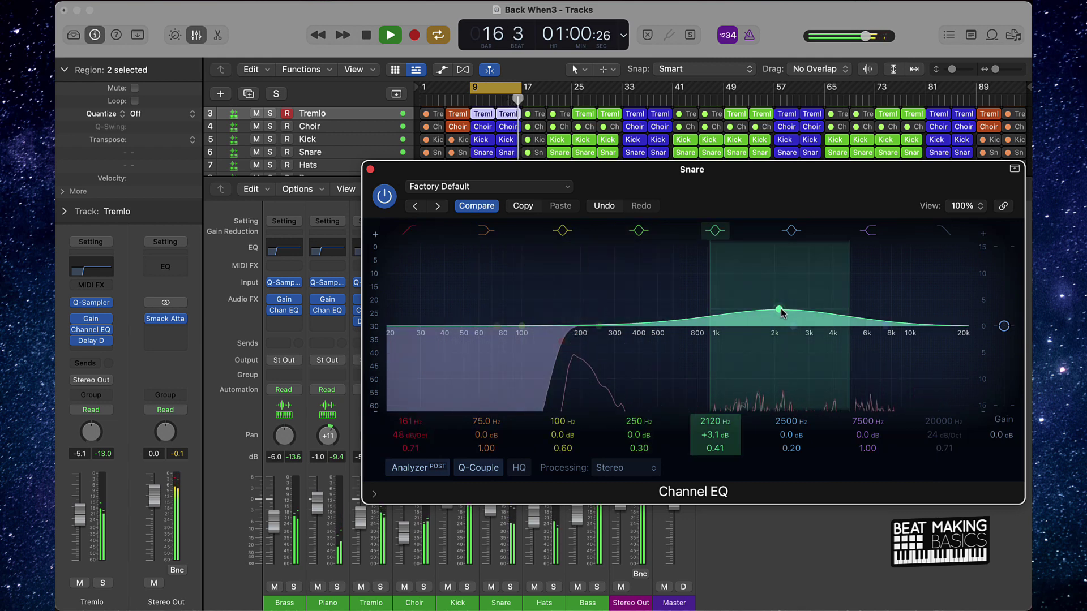
left_click_drag(780, 310, 779, 313)
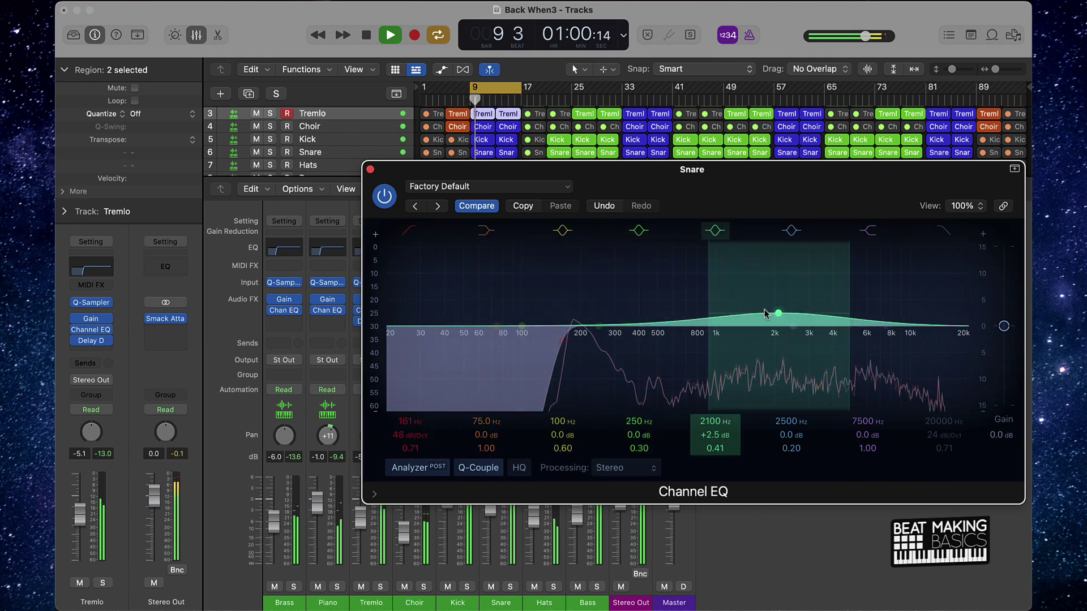
left_click(371, 168)
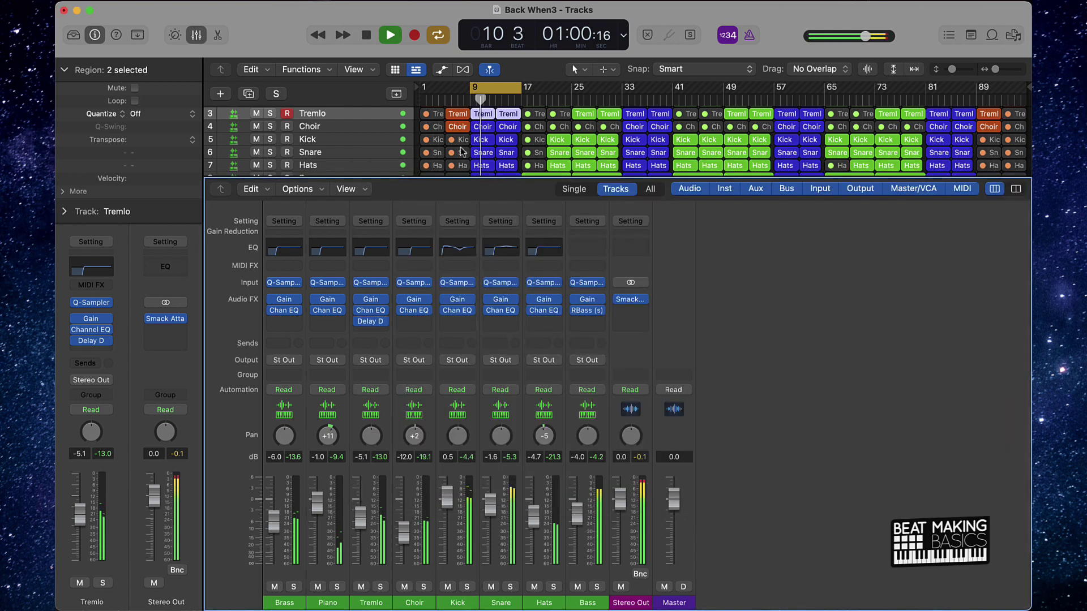
Lower all eight track faders together from Brass through Bass until Bass is at -6.8 dB, stop playback, and clear the multi-track selection
left_click(418, 146)
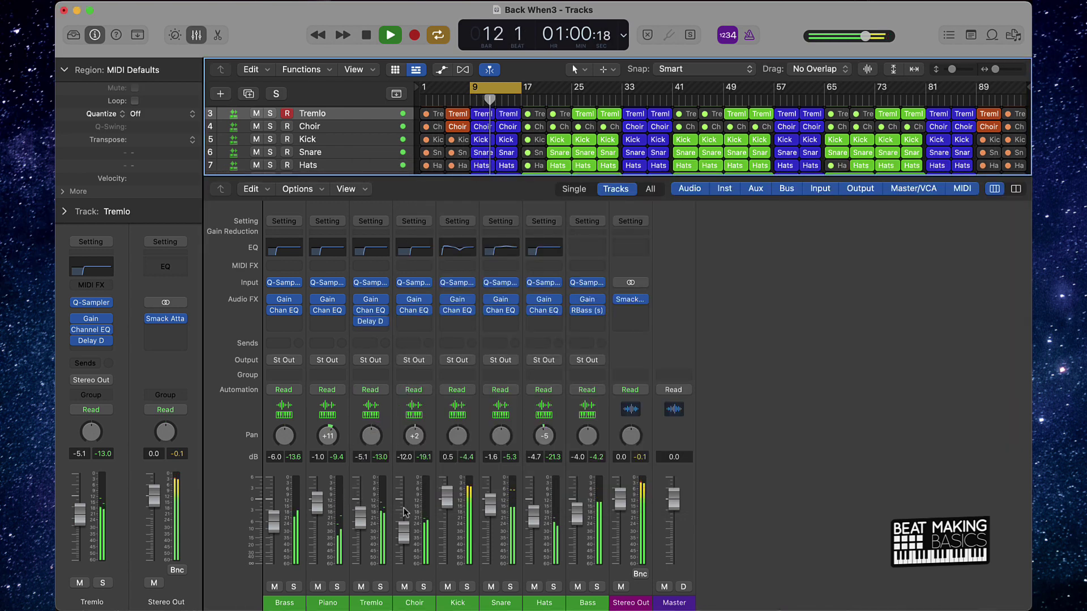
left_click_drag(603, 583, 274, 535)
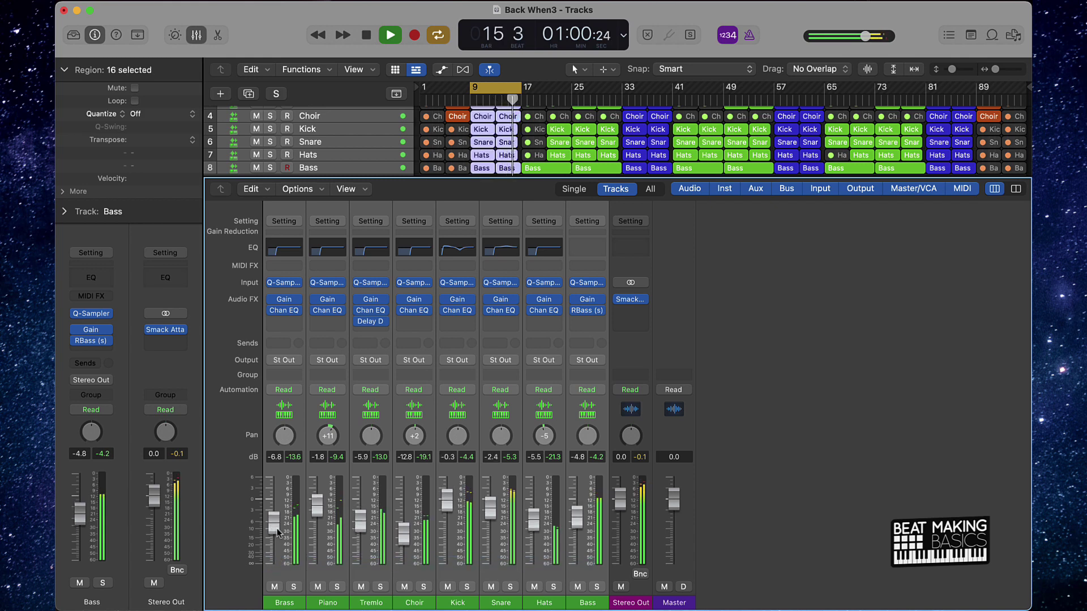
left_click_drag(569, 522, 569, 530)
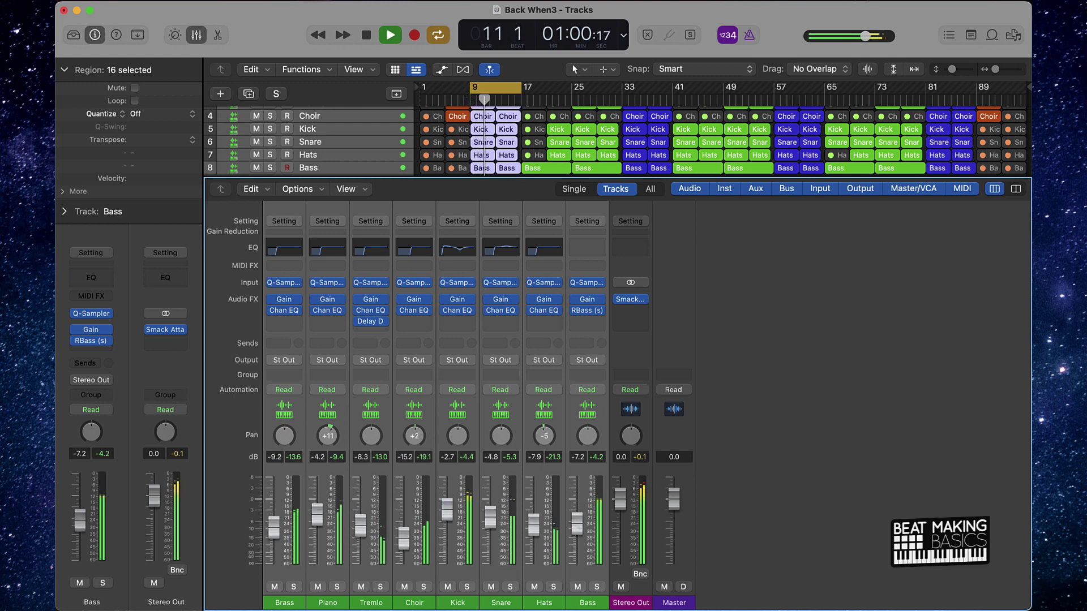
left_click_drag(569, 530, 569, 529)
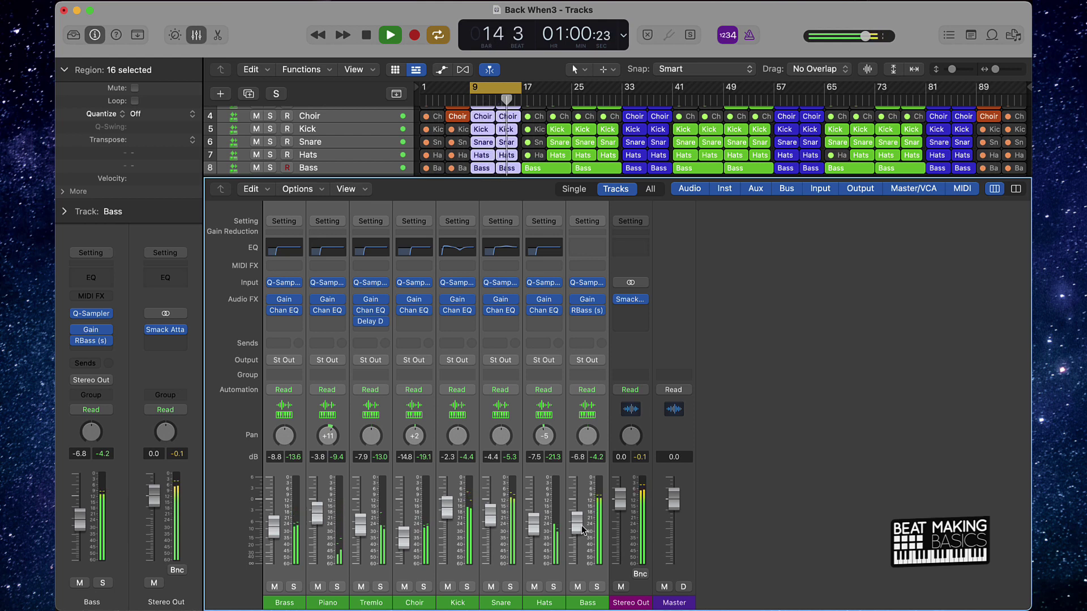
key("space")
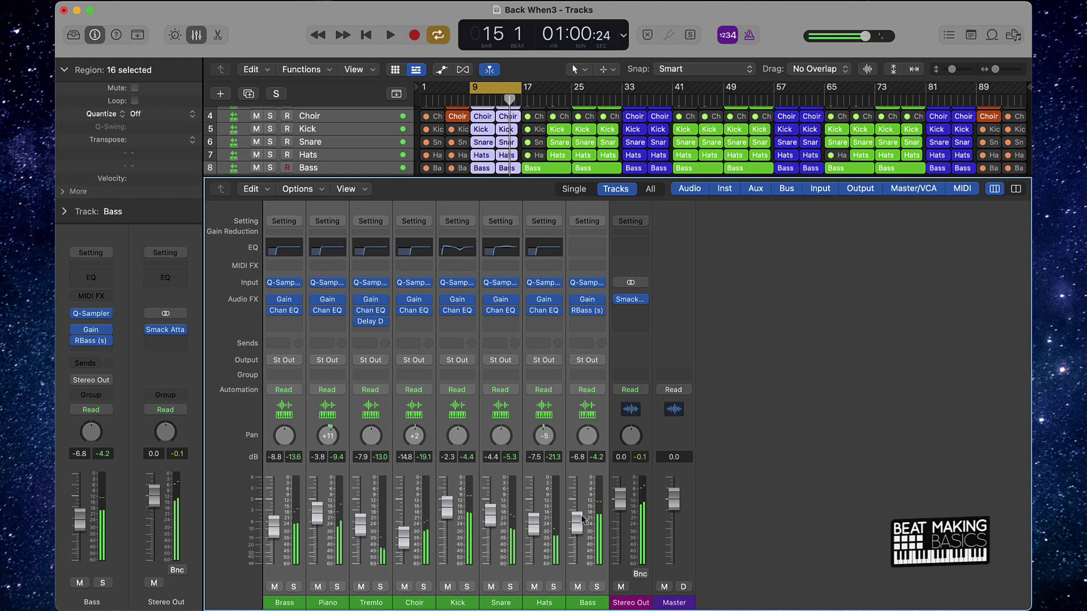
left_click(730, 448)
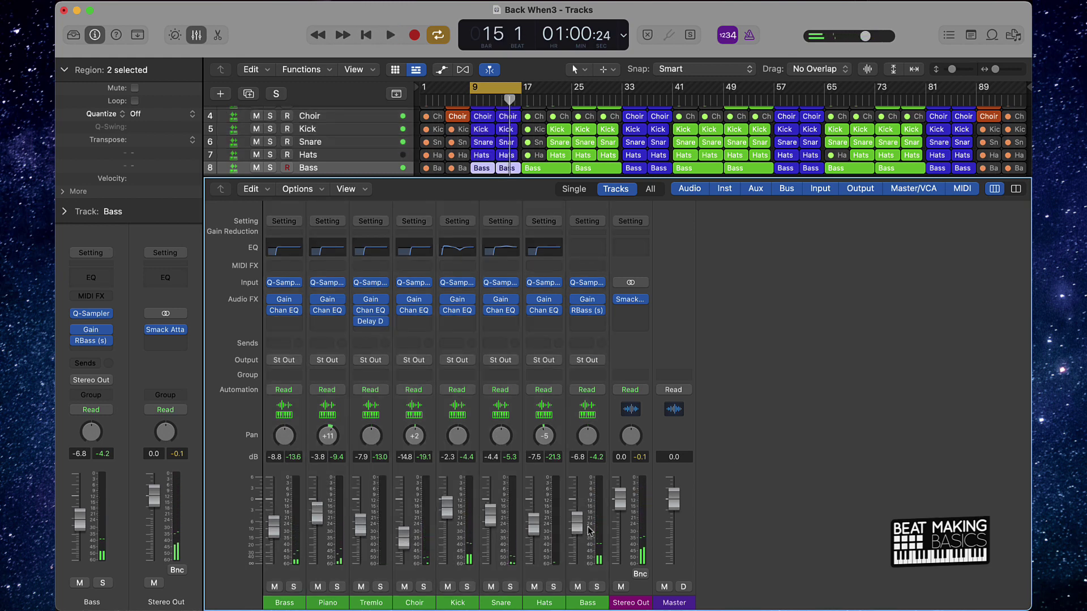